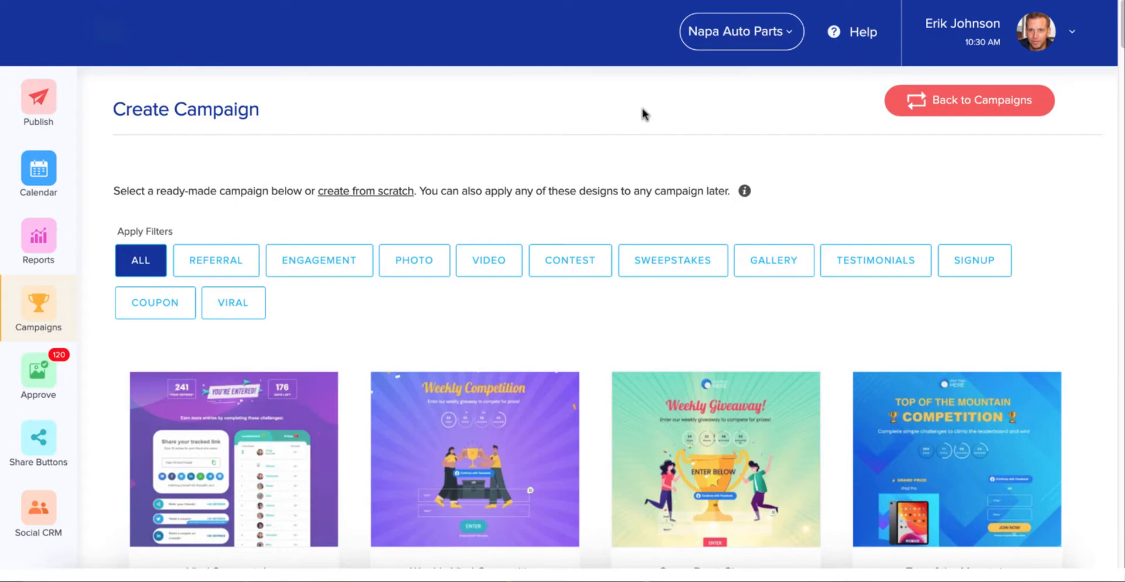
# Look through the full gallery of ready-made campaign templates, from Viral Sweepstakes to Merry Christmas Sweepstakes.
pyautogui.scroll(-2, 631, 150)
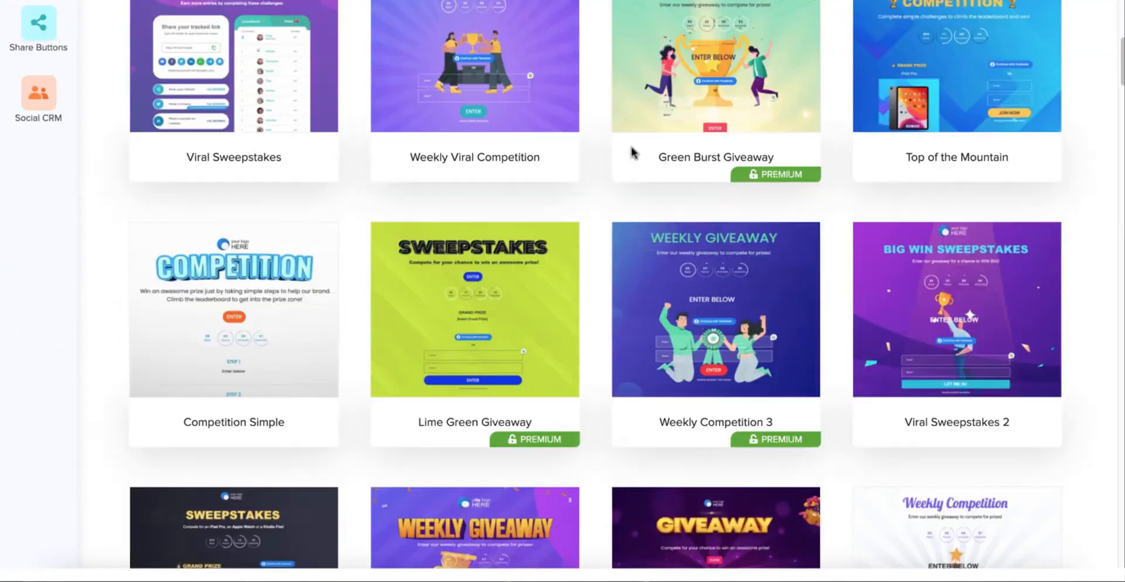
pyautogui.scroll(1, 631, 151)
pyautogui.scroll(5, 631, 151)
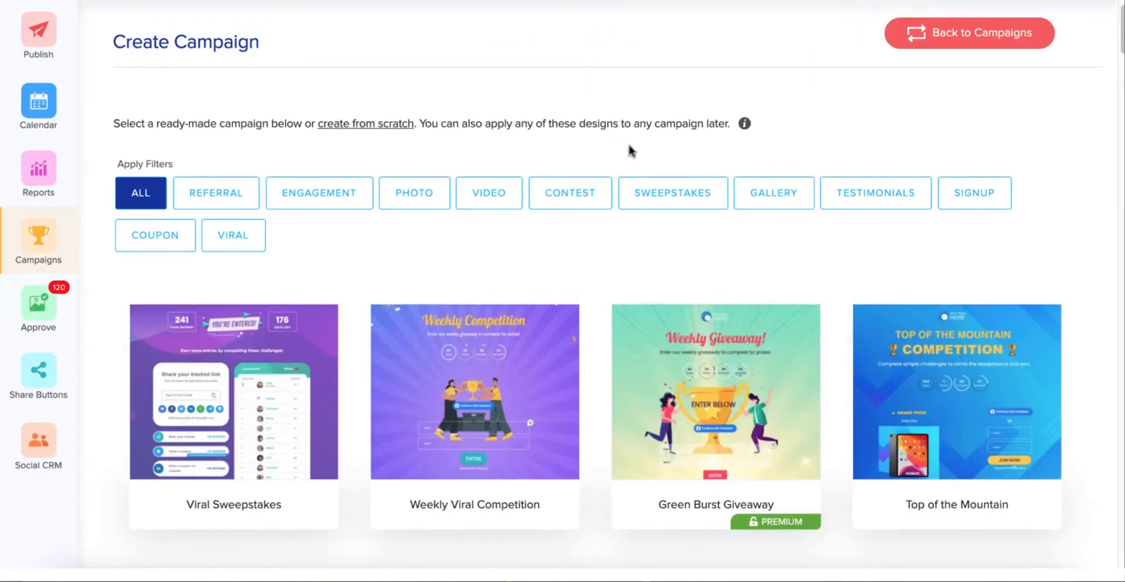
pyautogui.scroll(-10, 631, 152)
pyautogui.scroll(-12, 631, 170)
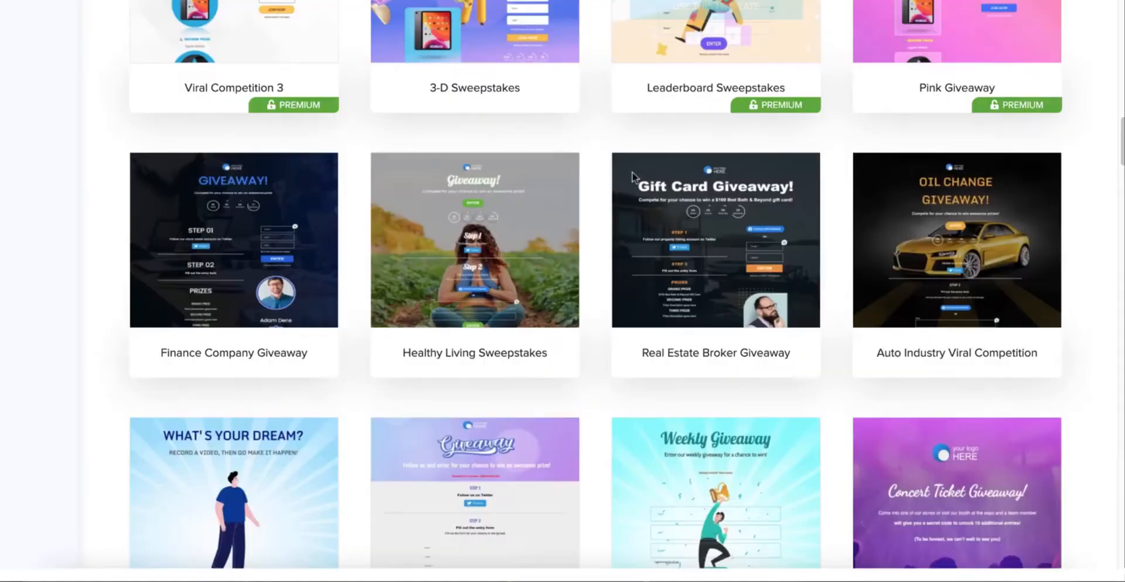
pyautogui.scroll(-4, 589, 221)
pyautogui.scroll(-5, 589, 225)
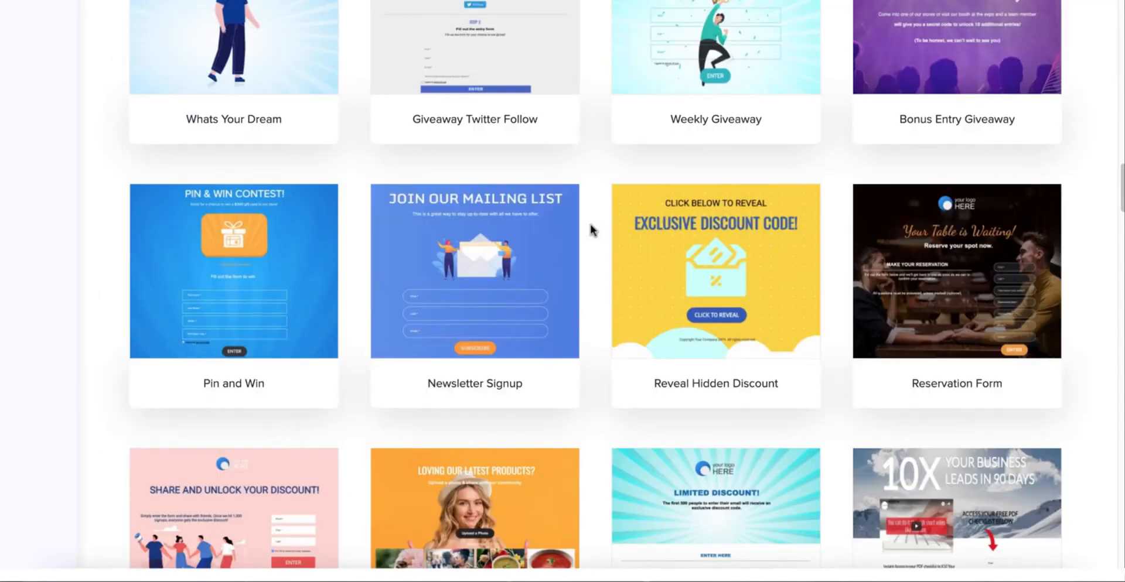
pyautogui.scroll(-6, 591, 233)
pyautogui.scroll(-16, 592, 234)
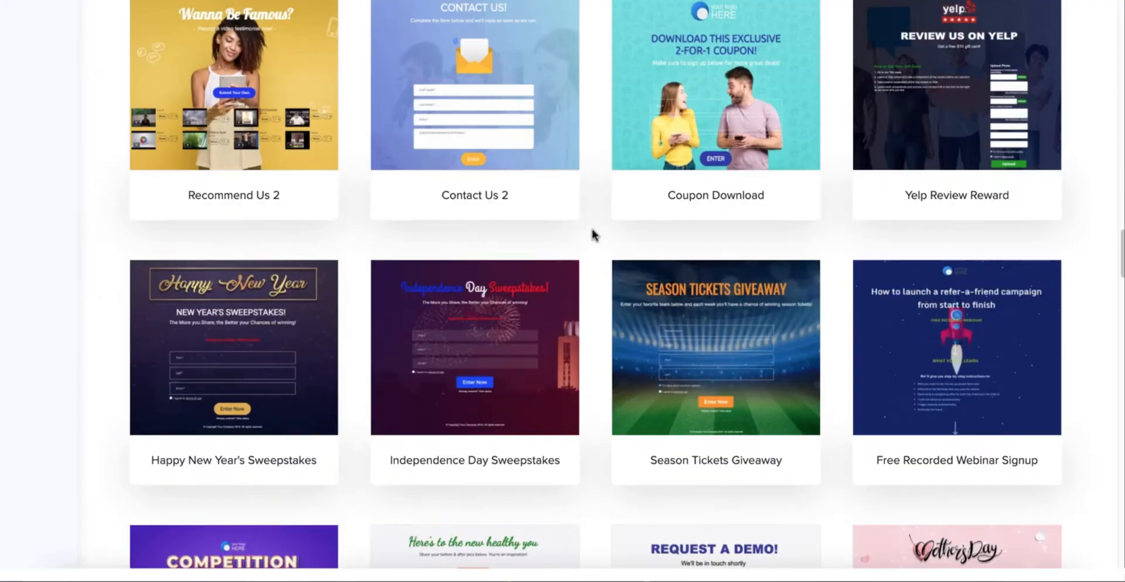
pyautogui.scroll(-8, 594, 236)
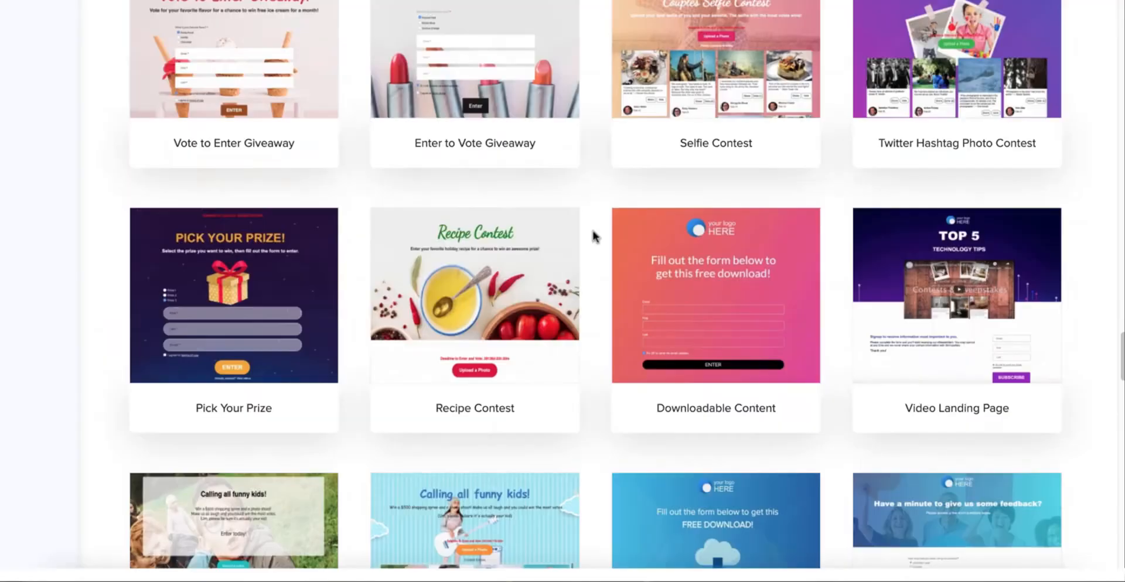
pyautogui.scroll(-8, 593, 236)
pyautogui.scroll(-18, 593, 236)
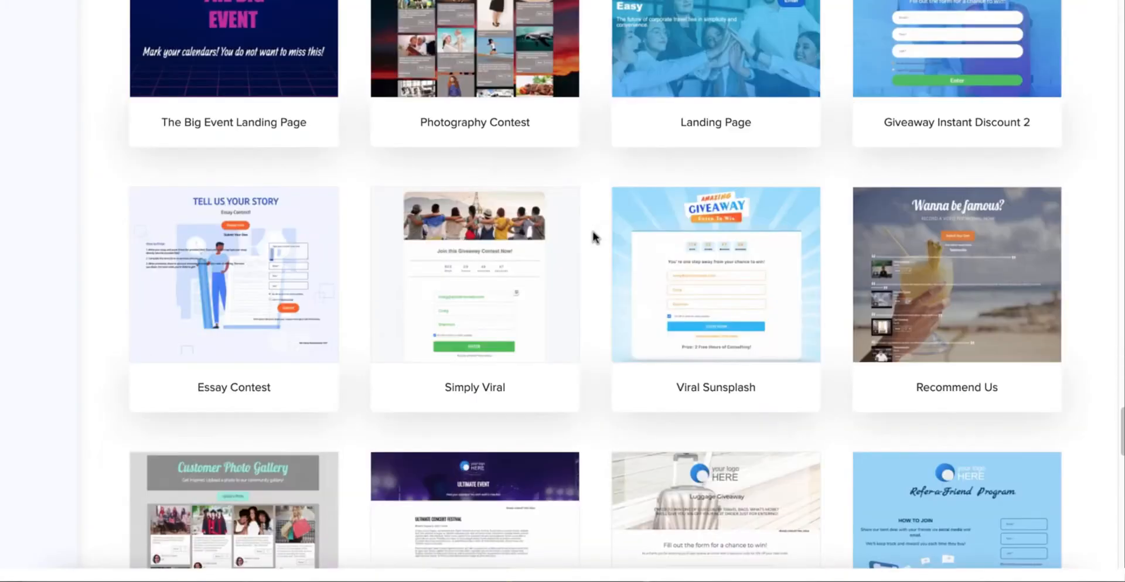
pyautogui.scroll(-10, 593, 236)
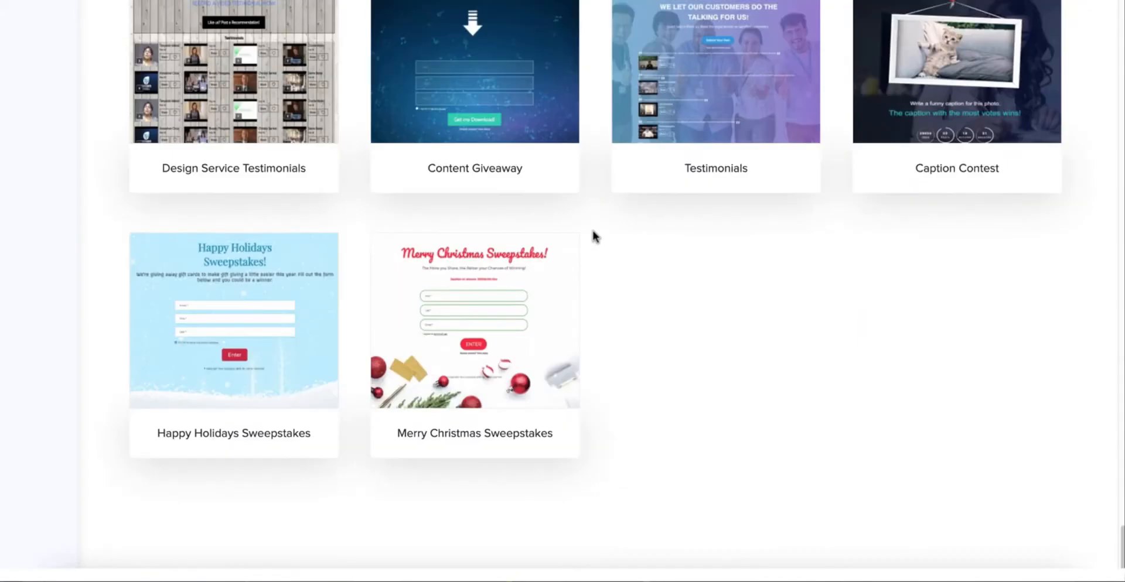
pyautogui.scroll(15, 596, 237)
pyautogui.scroll(10, 593, 237)
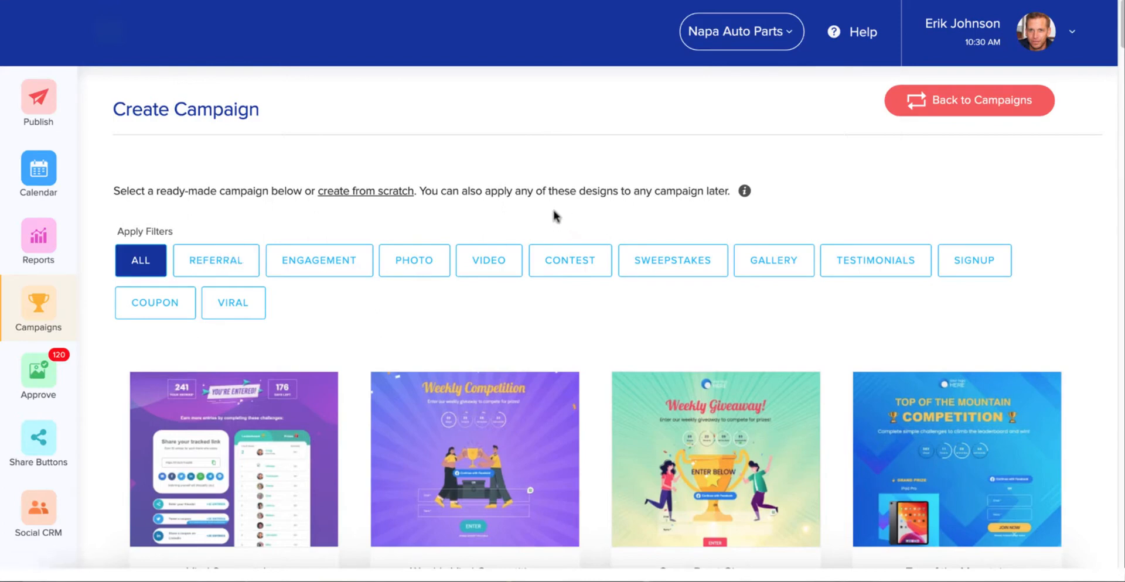
# Filter the campaign templates by Viral and look through the matching designs.
pyautogui.click(230, 309)
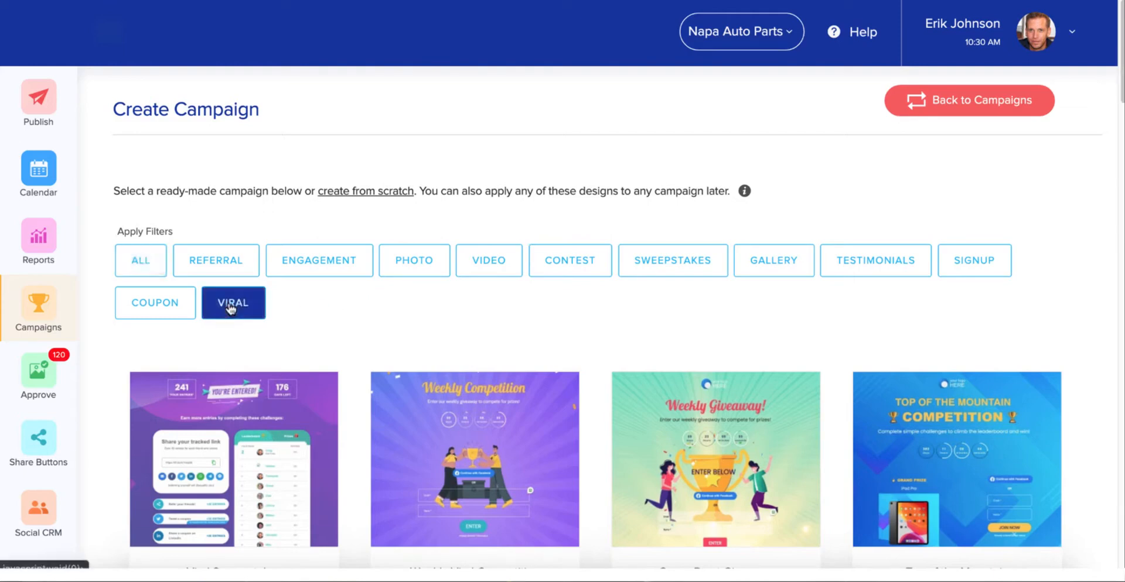
pyautogui.scroll(-10, 427, 291)
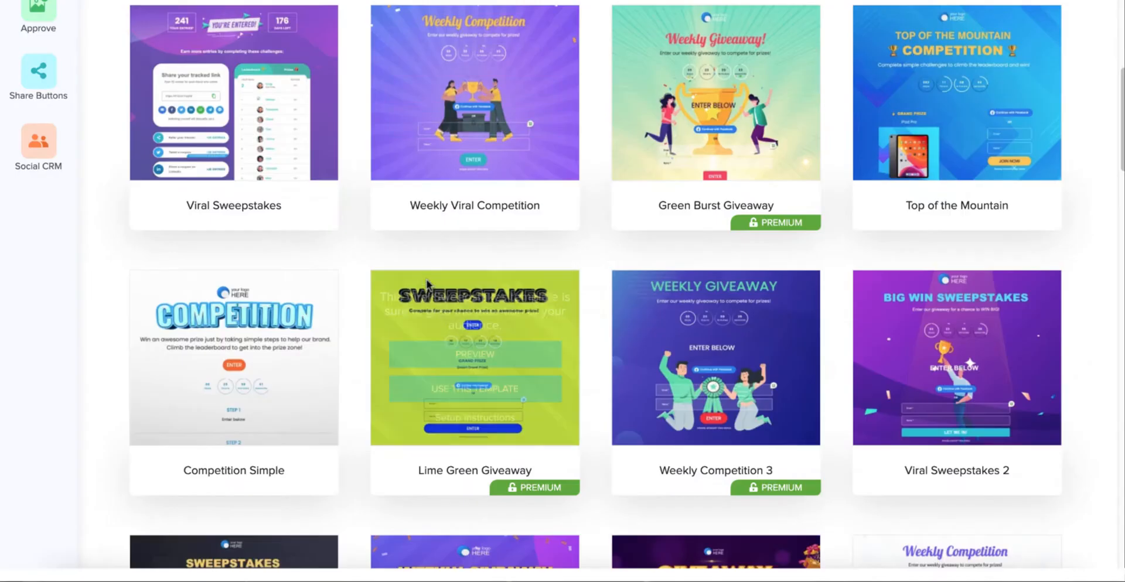
pyautogui.scroll(-20, 426, 286)
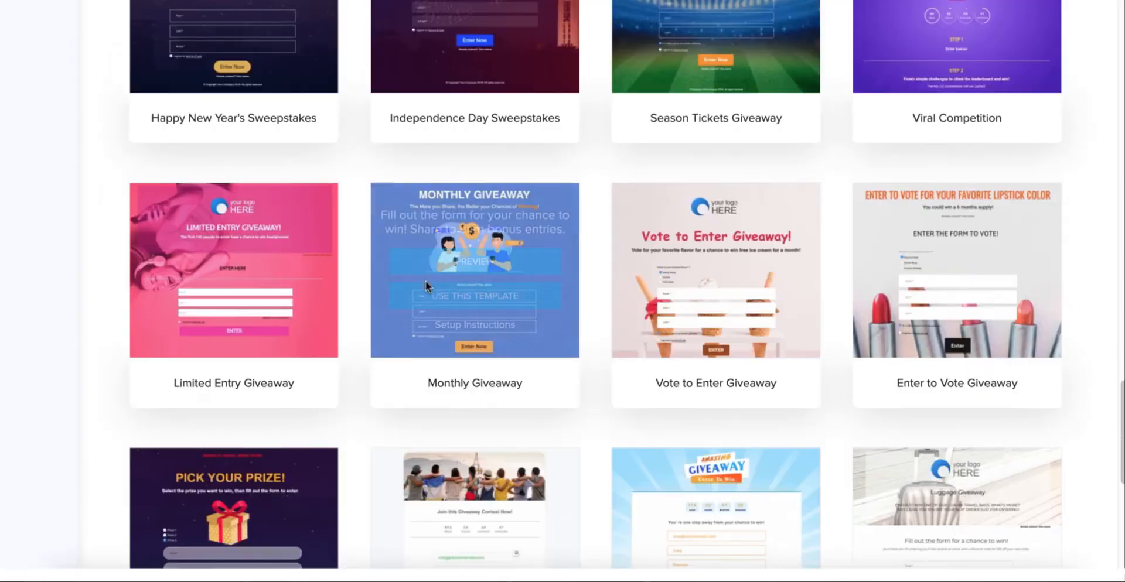
pyautogui.scroll(-3, 427, 289)
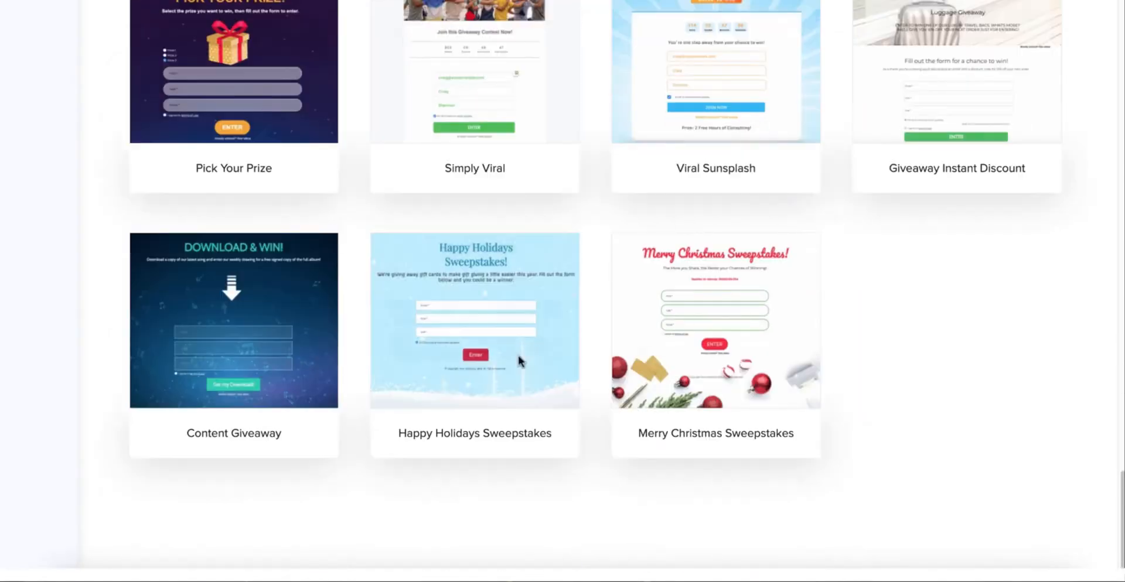
pyautogui.scroll(20, 745, 387)
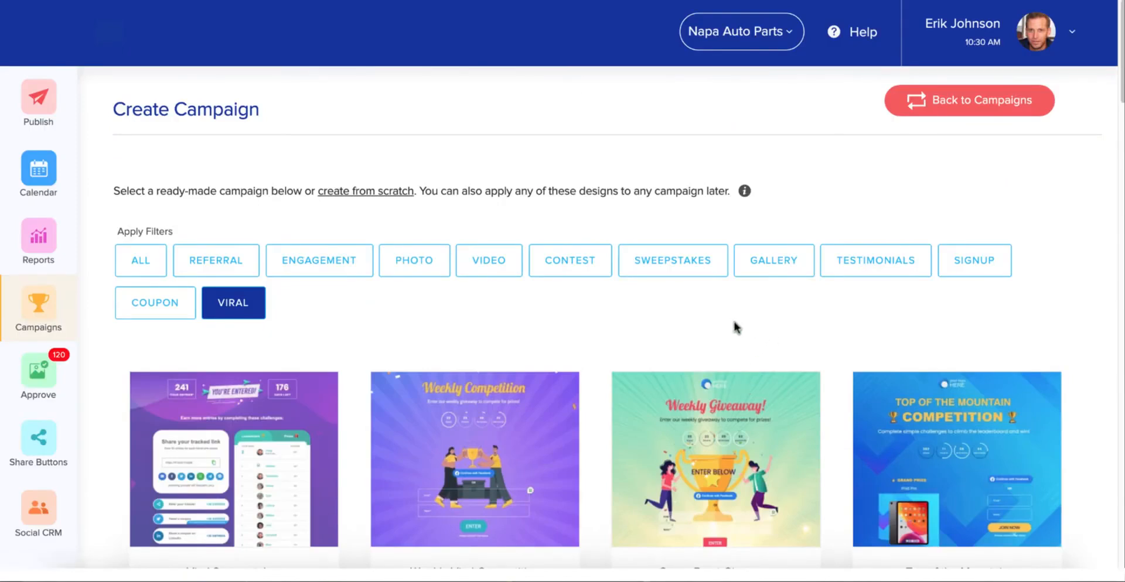
# Add the Sweepstakes filter to the Viral one and look over the filtered campaign templates.
pyautogui.click(681, 263)
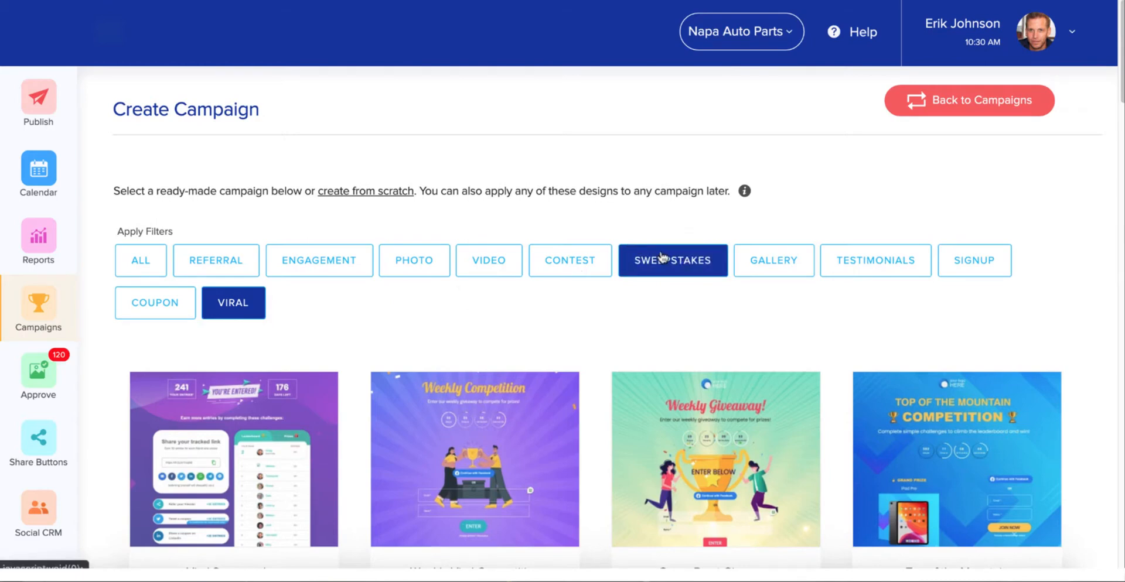
pyautogui.scroll(-1, 659, 257)
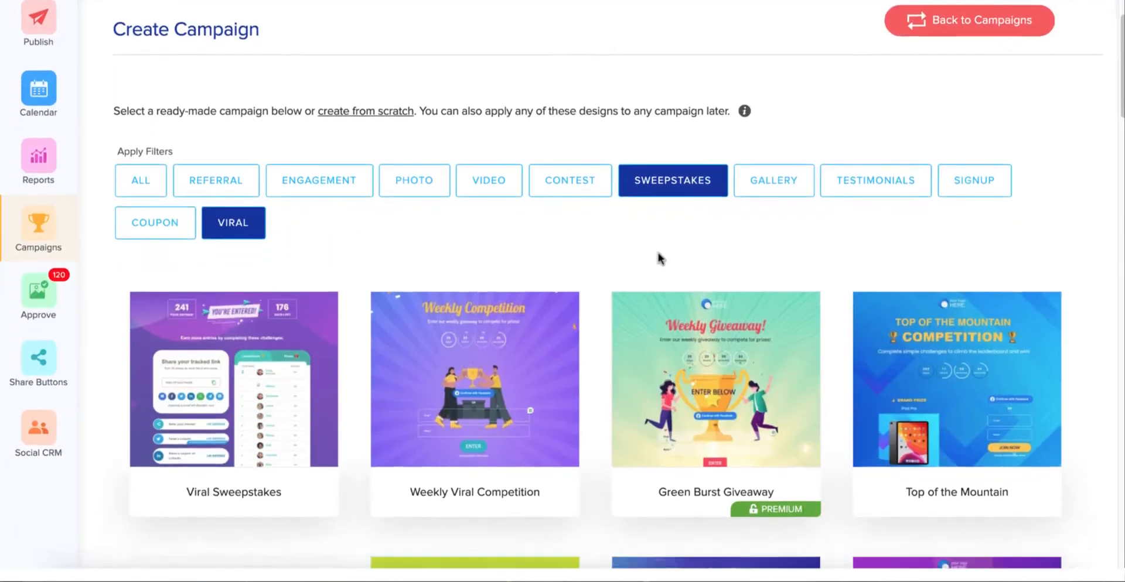
pyautogui.scroll(-3, 658, 252)
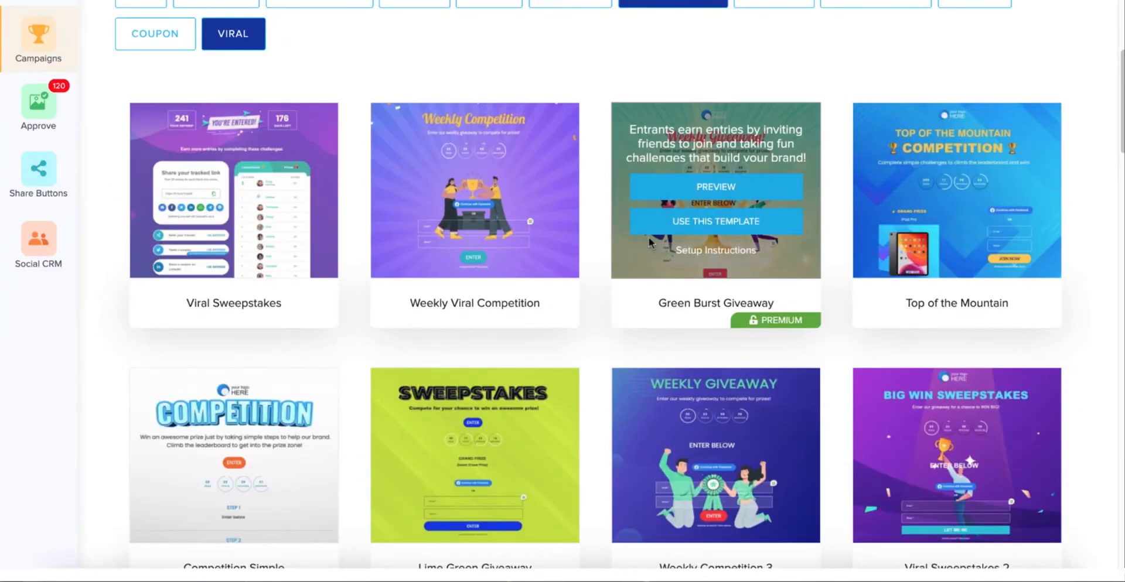
pyautogui.moveTo(245, 187)
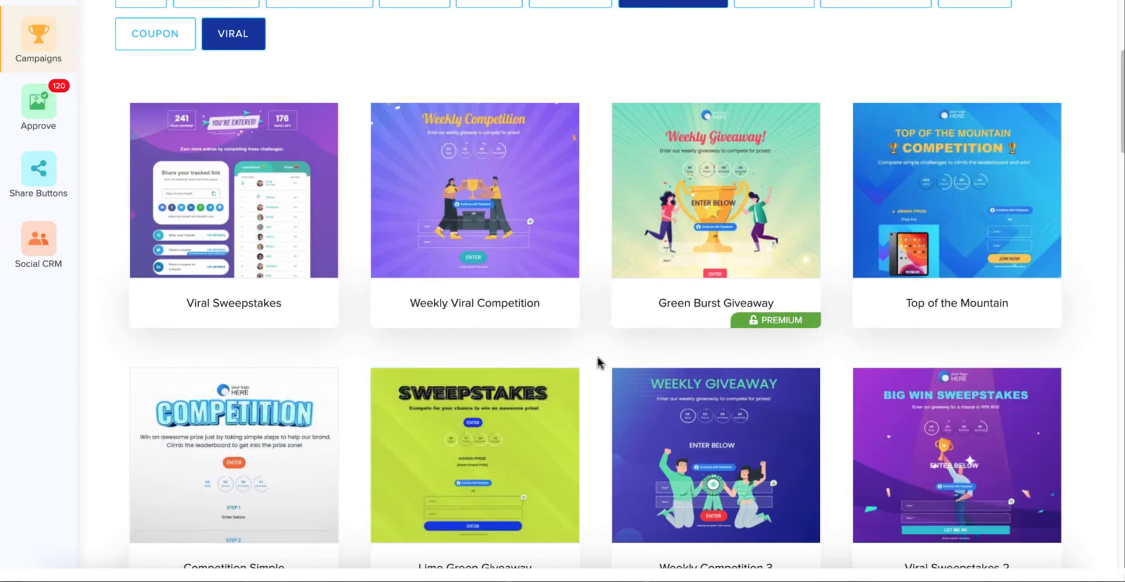
pyautogui.scroll(4, 594, 354)
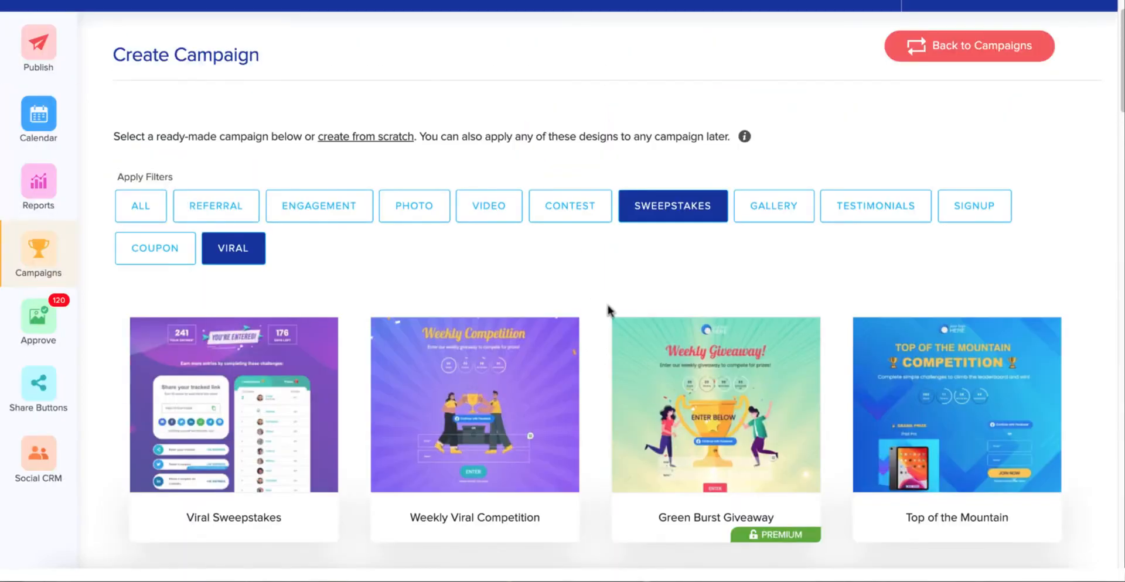
pyautogui.scroll(-15, 604, 304)
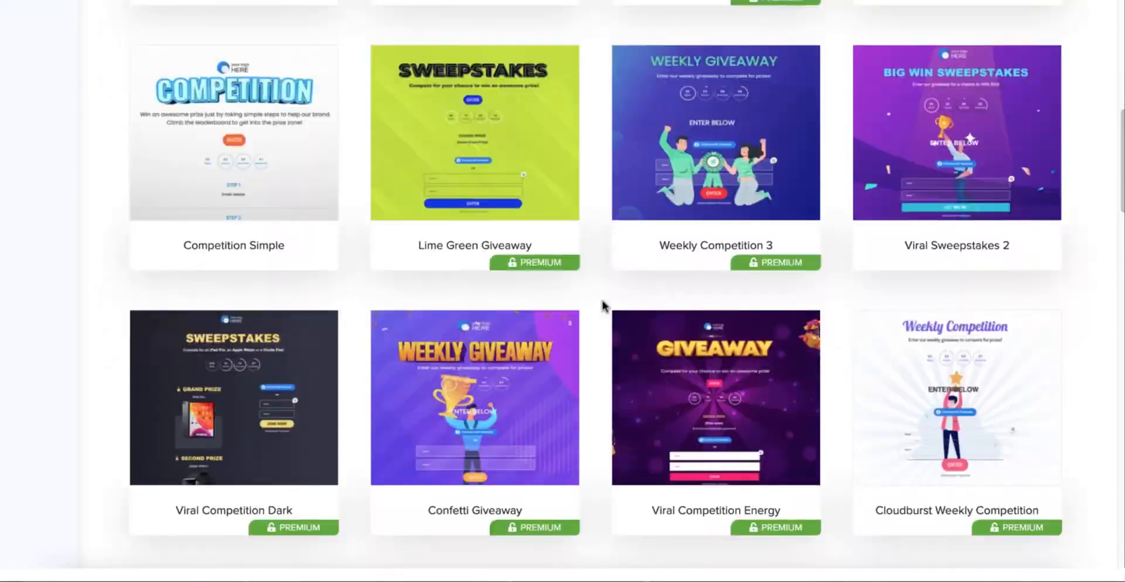
pyautogui.scroll(15, 603, 306)
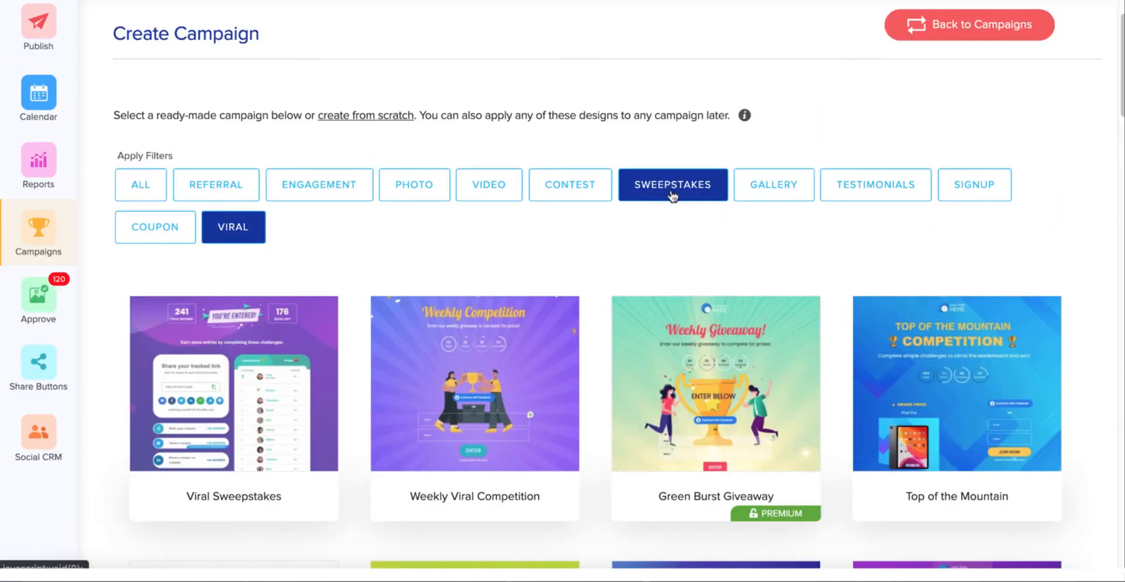
# Clear the Sweepstakes and Viral filters and look over other templates such as Recipe Contest and Twitter Hashtag Photo Contest.
pyautogui.click(674, 189)
pyautogui.click(232, 236)
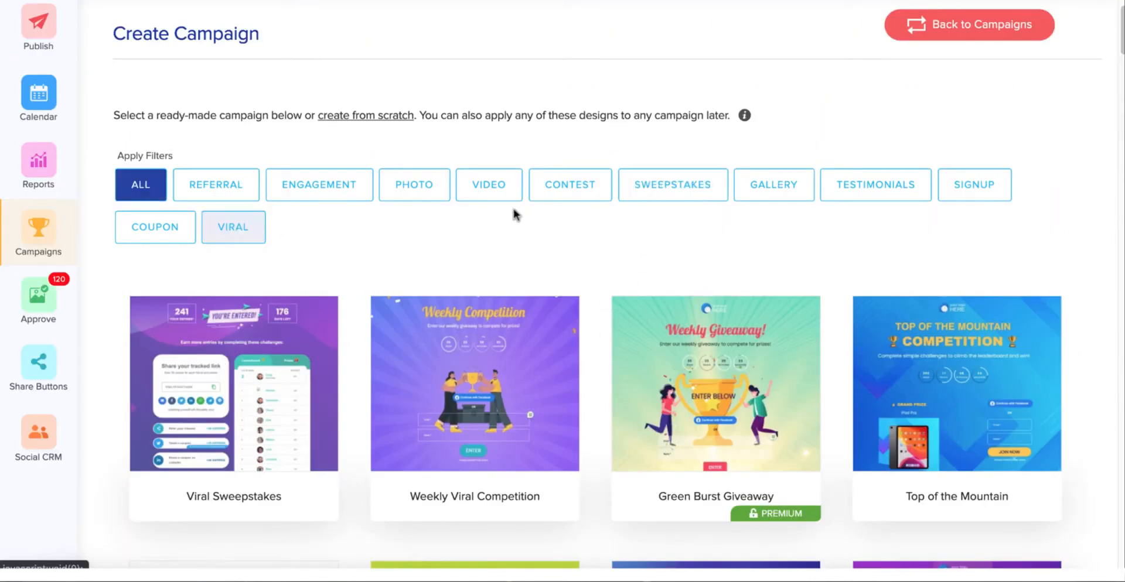
pyautogui.scroll(-15, 539, 246)
pyautogui.scroll(-20, 540, 249)
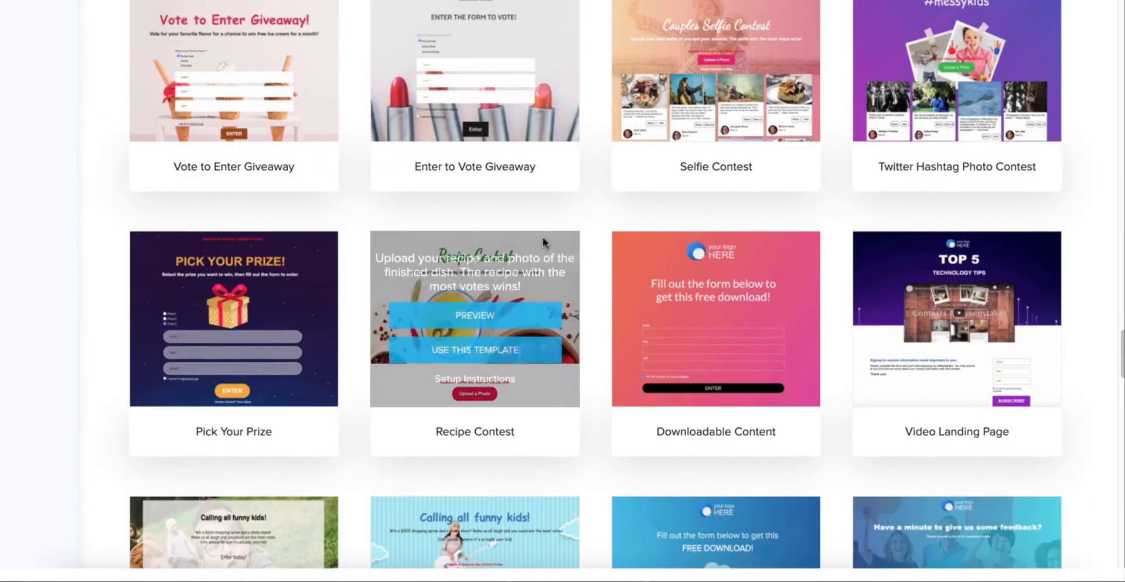
pyautogui.scroll(1, 543, 240)
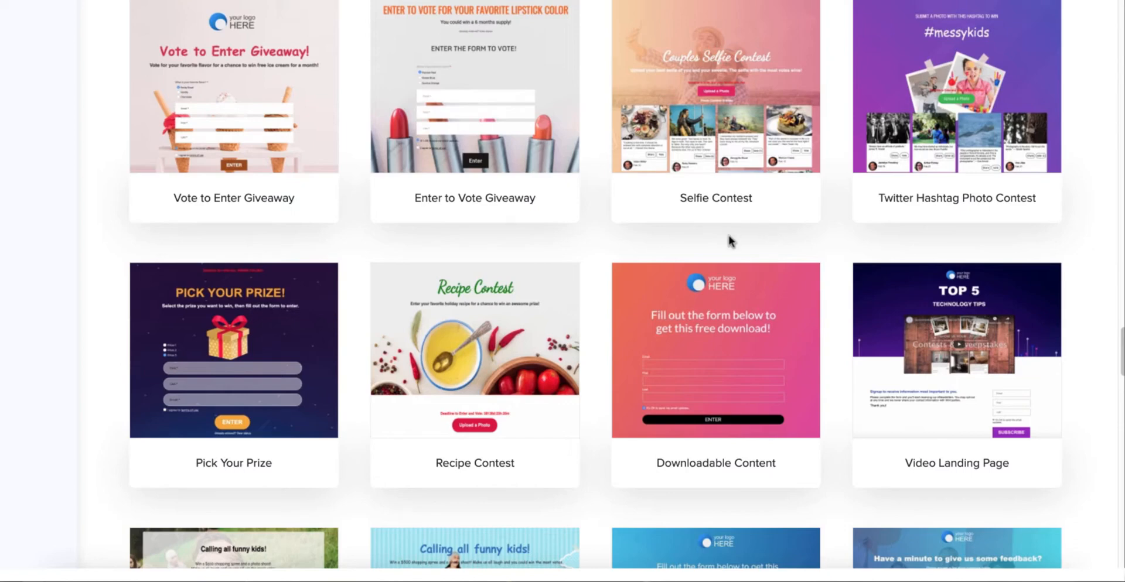
pyautogui.moveTo(1004, 117)
pyautogui.scroll(1, 1005, 116)
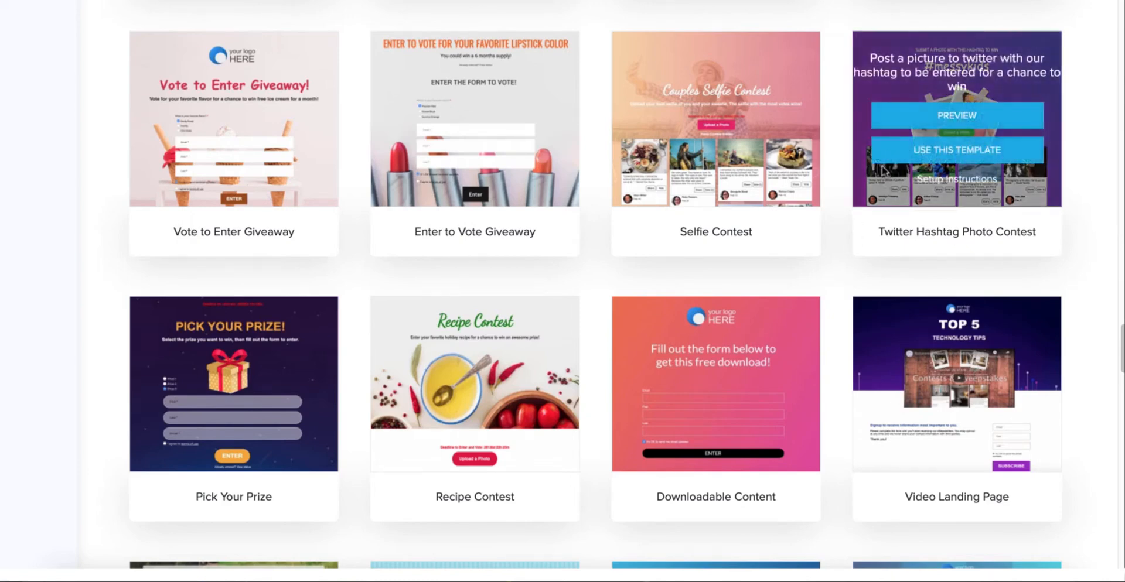
pyautogui.scroll(15, 818, 167)
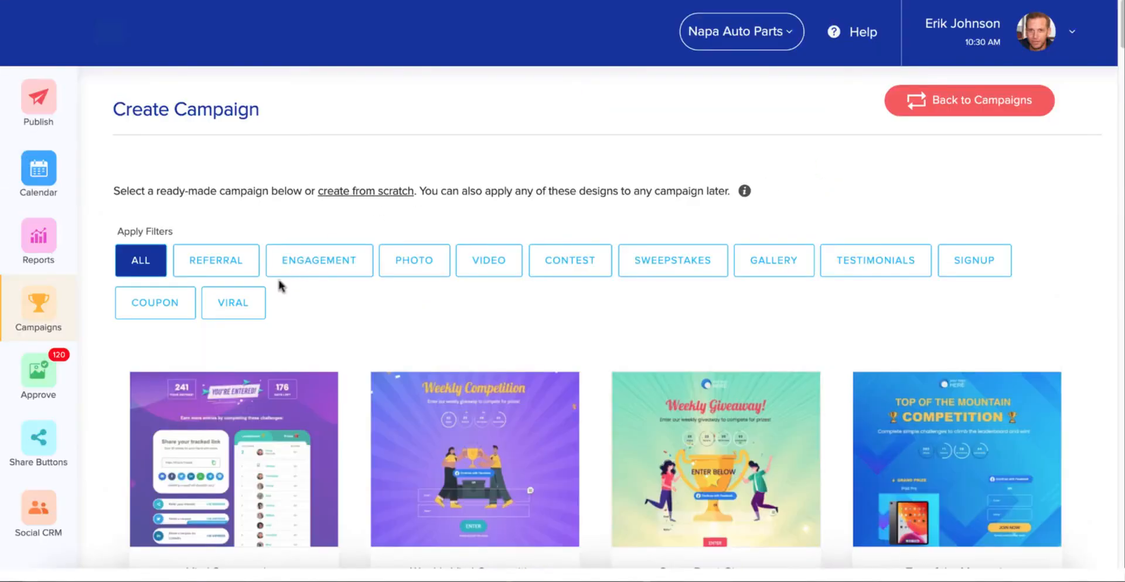
# Read the setup instructions of the Viral Sweepstakes template and start a campaign from that template.
pyautogui.scroll(-1, 245, 322)
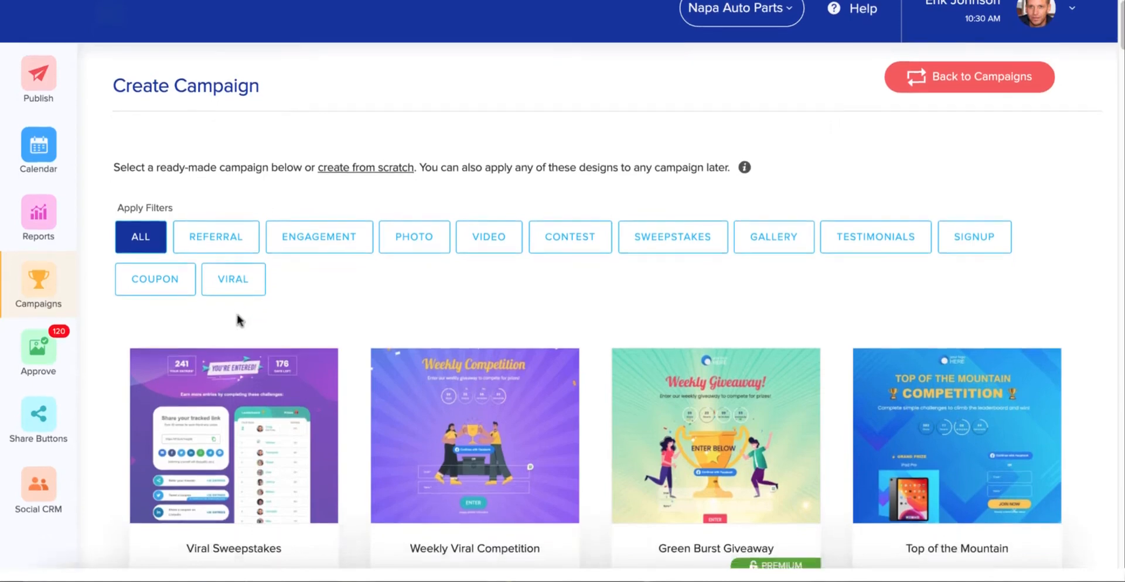
pyautogui.moveTo(233, 426)
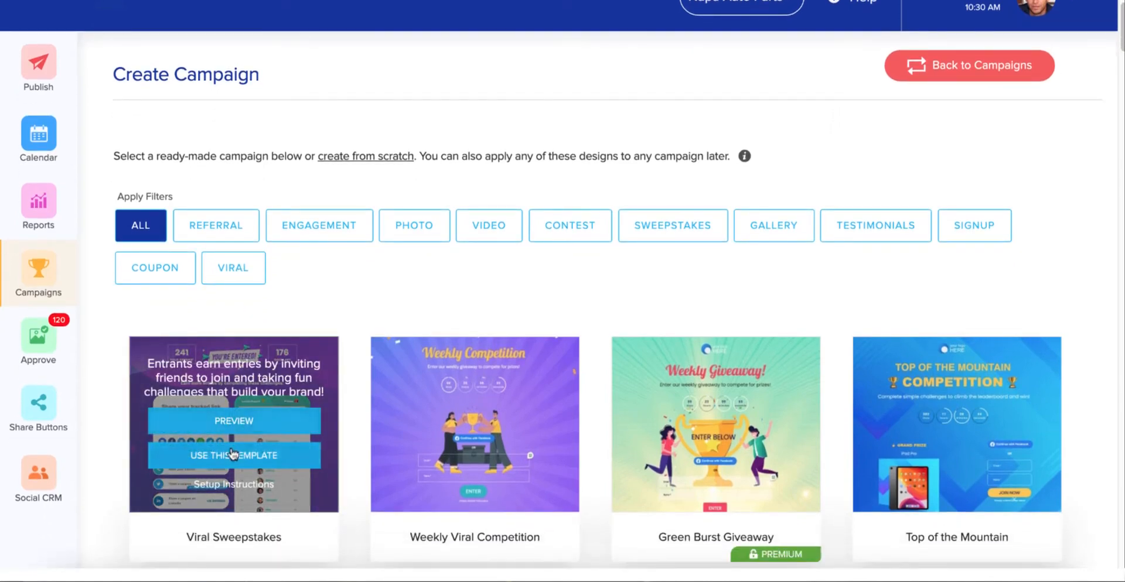
pyautogui.click(242, 487)
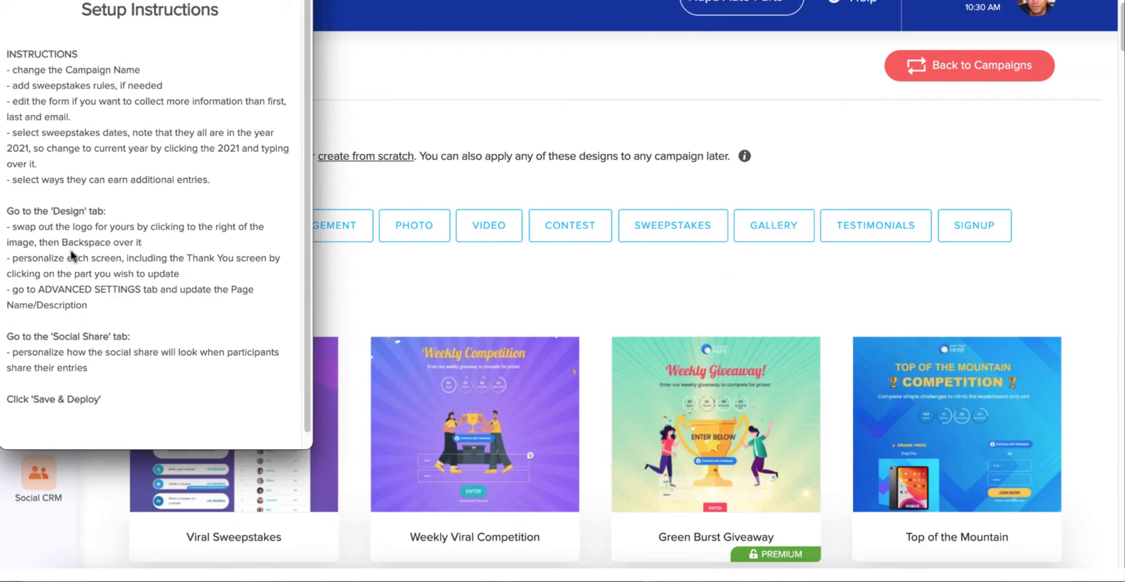
pyautogui.click(12, 1)
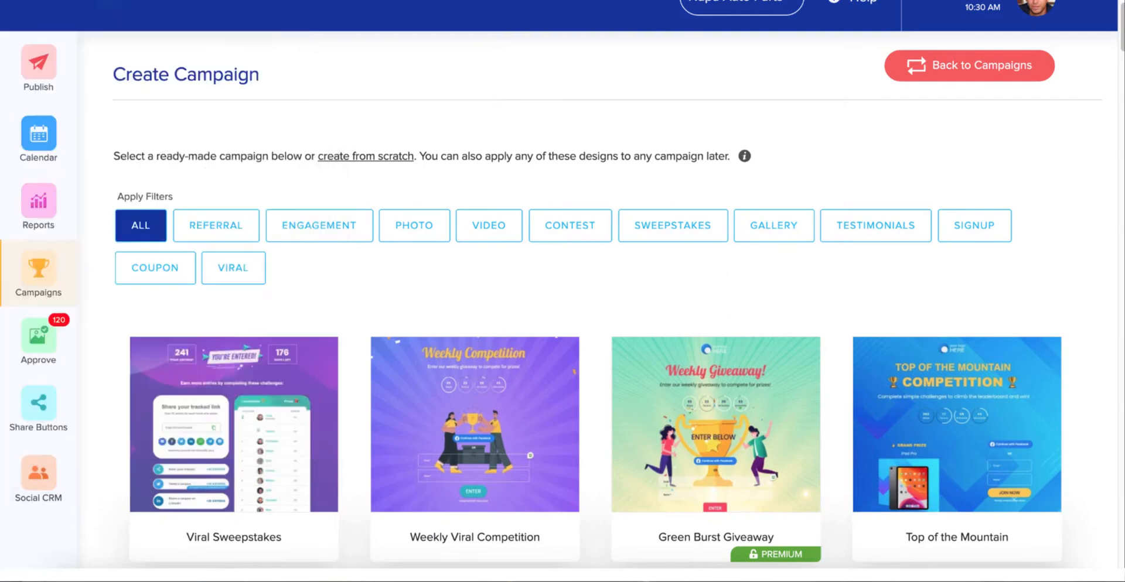
pyautogui.click(230, 454)
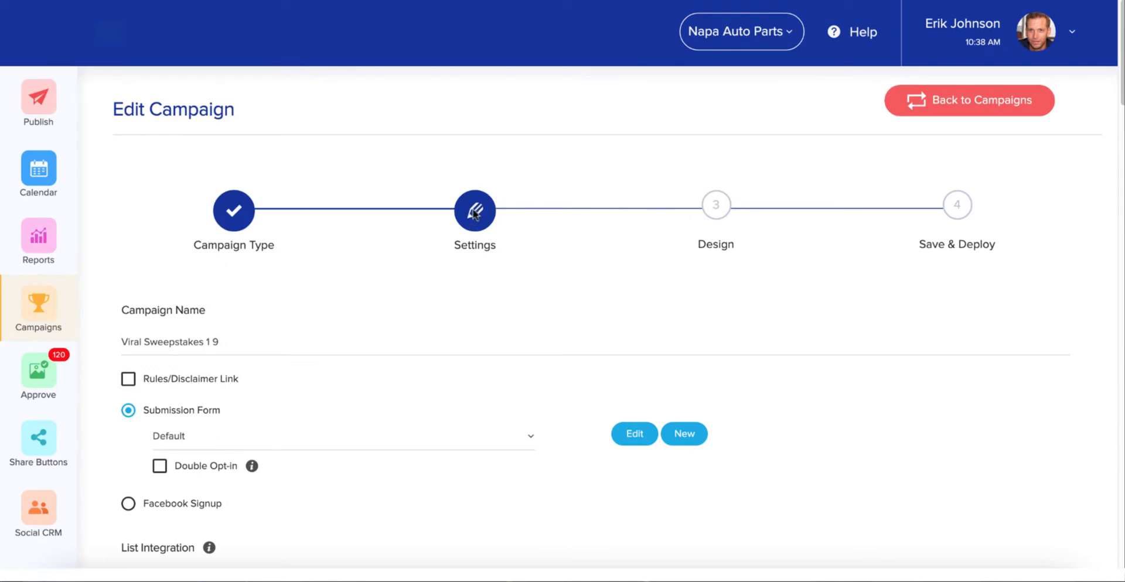
# Go back to the Campaign Type stage and review the referral and engagement campaign types.
pyautogui.click(234, 215)
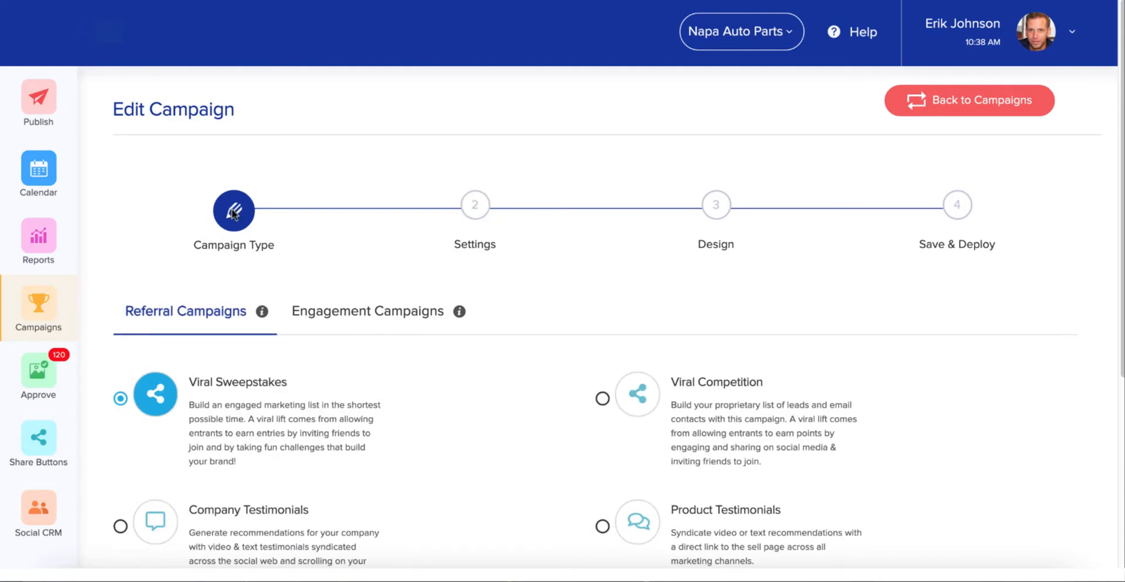
pyautogui.scroll(-1, 233, 212)
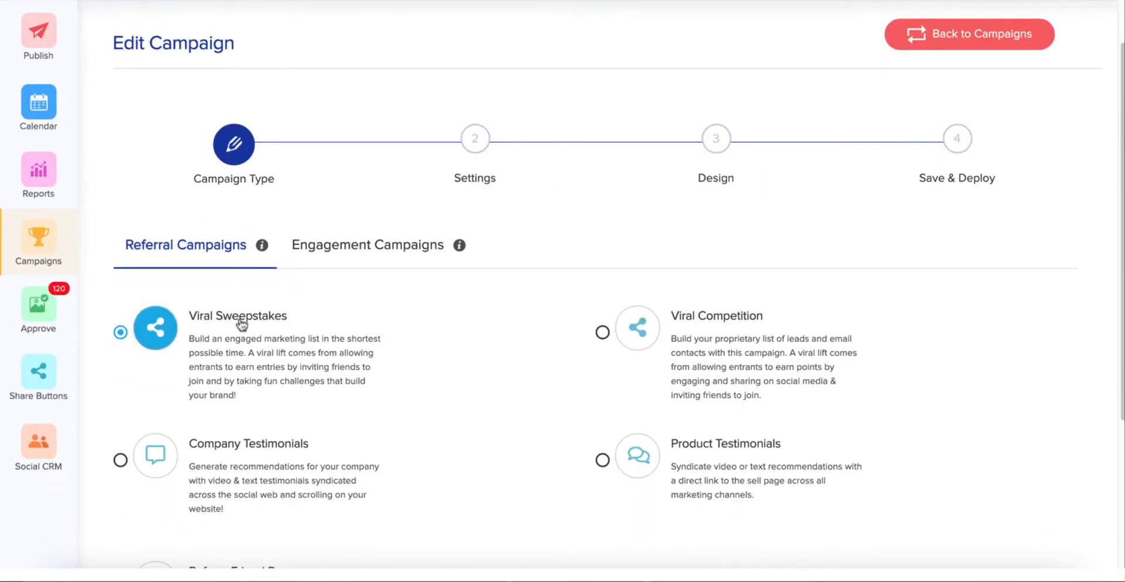
pyautogui.scroll(-1, 284, 310)
pyautogui.scroll(-1, 282, 314)
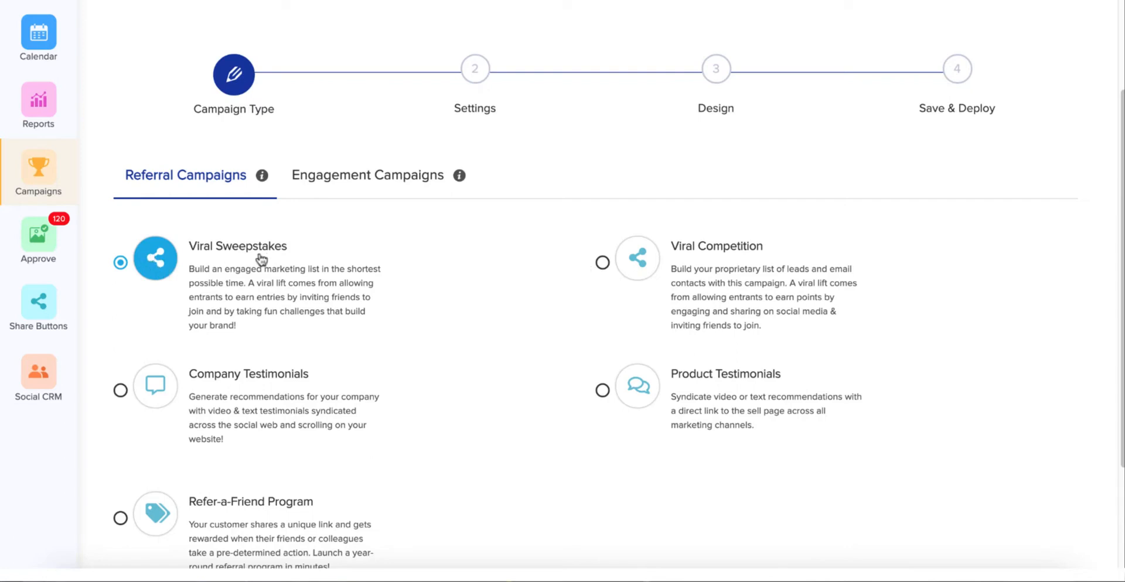
pyautogui.click(360, 178)
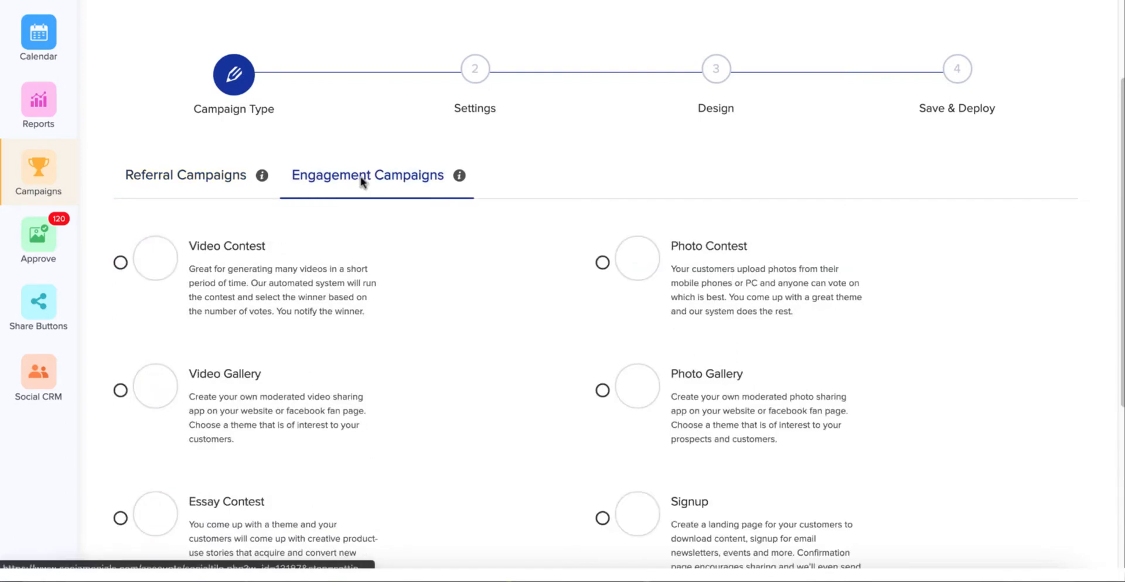
# Look over the engagement campaign types, return to the referral types with Viral Sweepstakes chosen, and go to the Settings stage.
pyautogui.scroll(-1, 484, 256)
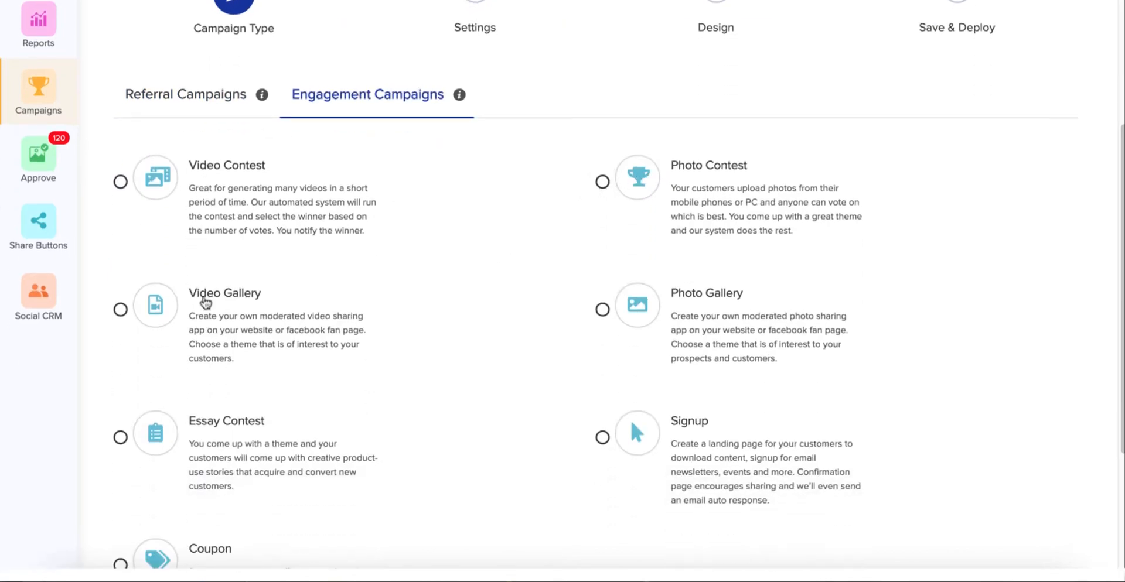
pyautogui.scroll(1, 204, 356)
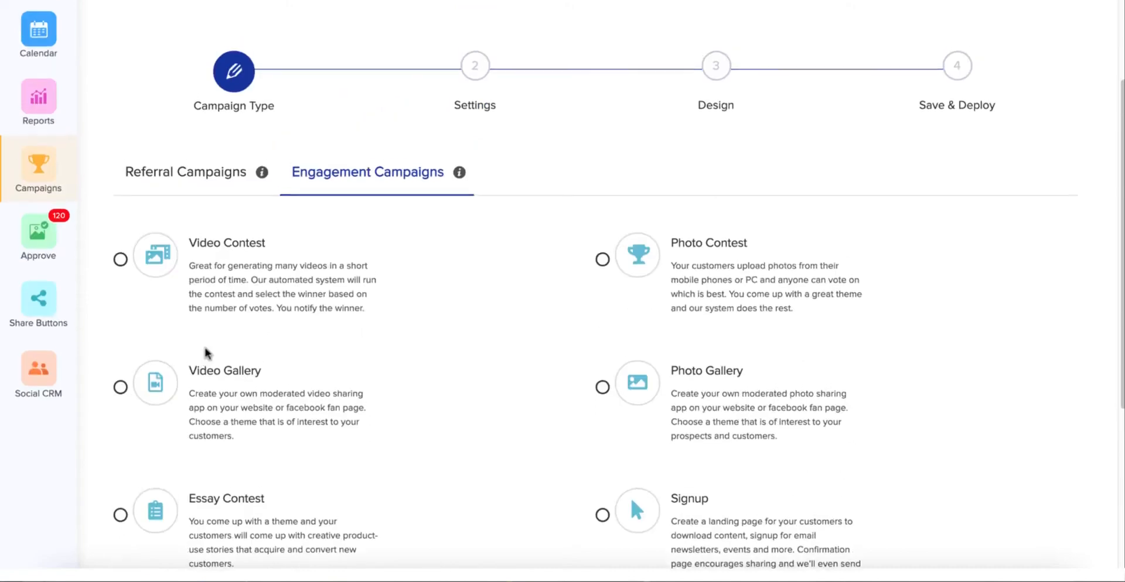
pyautogui.click(197, 175)
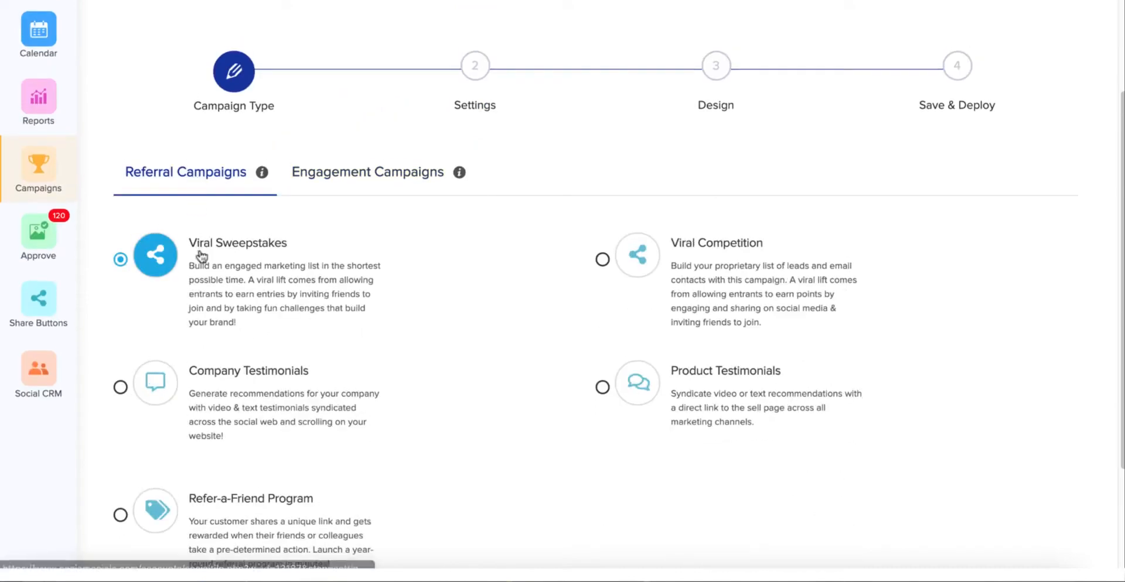
pyautogui.click(475, 68)
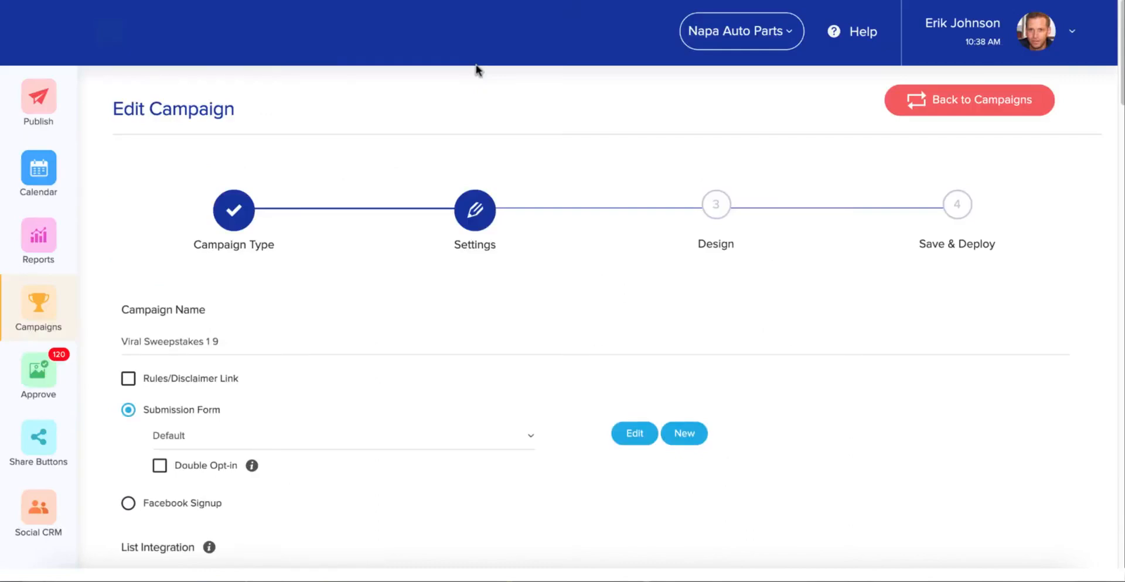
# Rename the campaign as "Test Sweeps 5".
pyautogui.moveTo(225, 339); pyautogui.dragTo(121, 338)
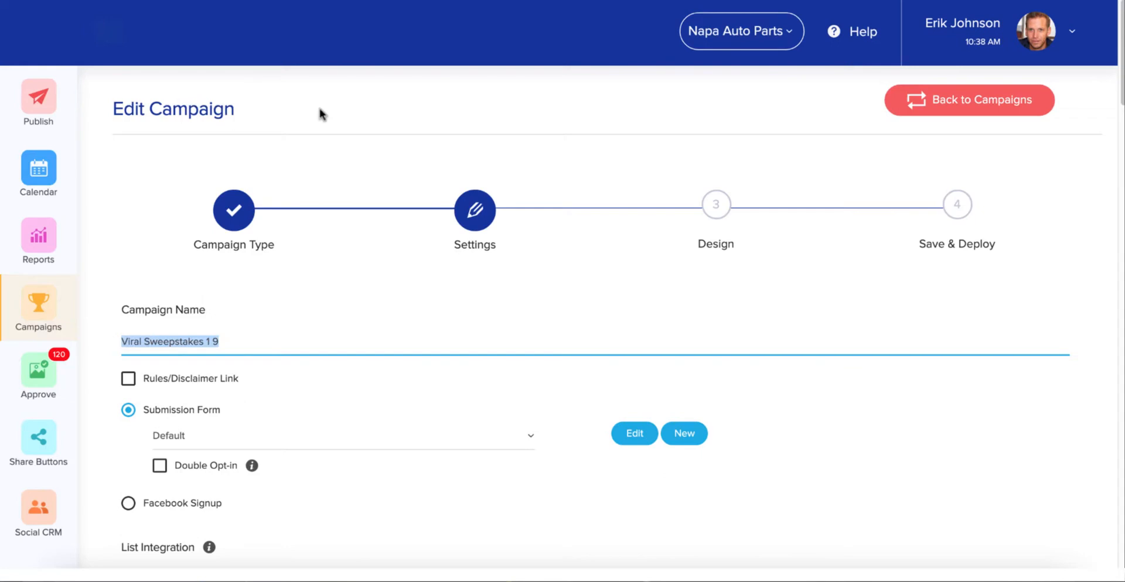
pyautogui.write('Test Sweeps')
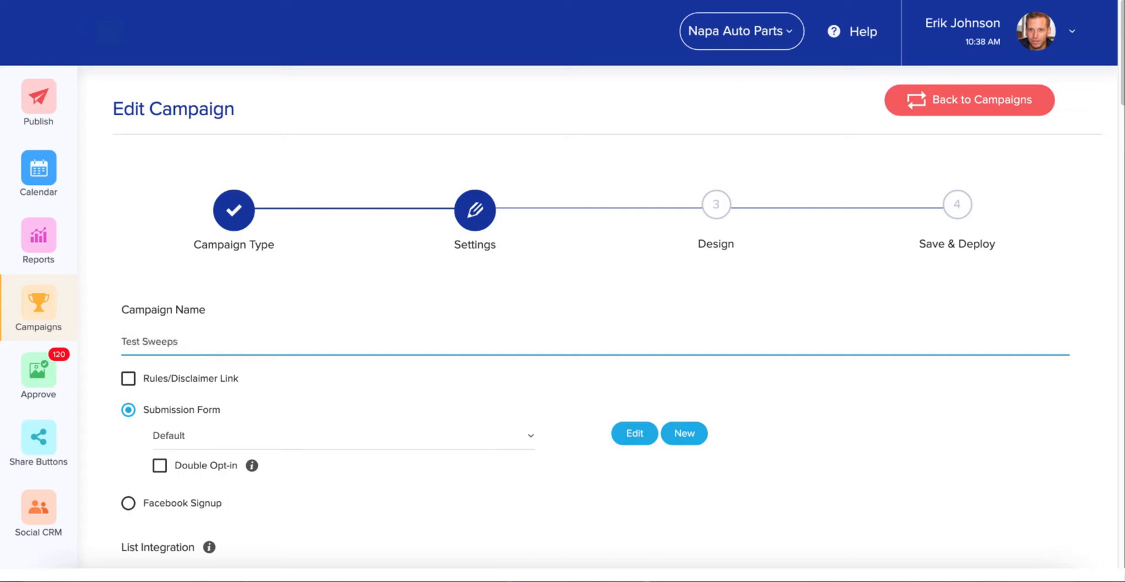
pyautogui.write(' 5')
# Enable the Rules/Disclaimer Link with the option to paste the rules text, and enter "test" as the rules text.
pyautogui.scroll(-2, 394, 180)
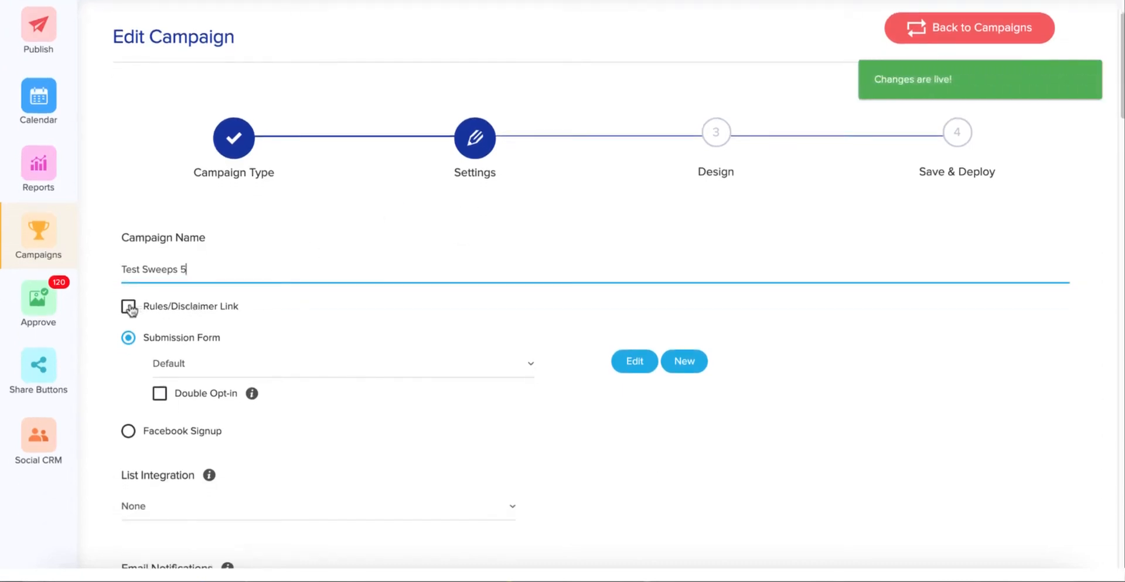
pyautogui.click(129, 308)
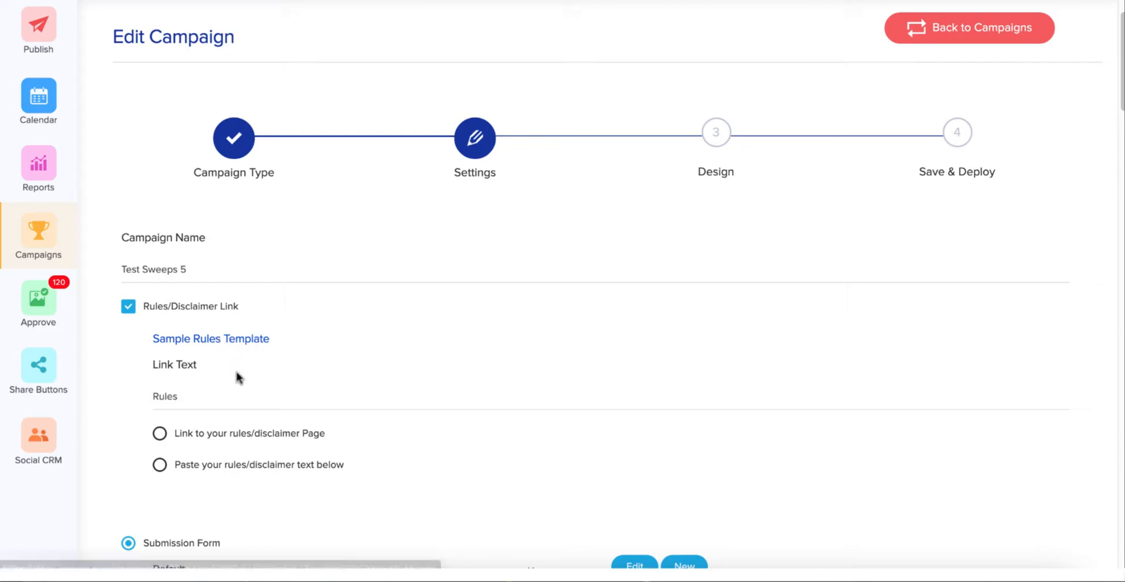
pyautogui.click(159, 466)
pyautogui.click(281, 543)
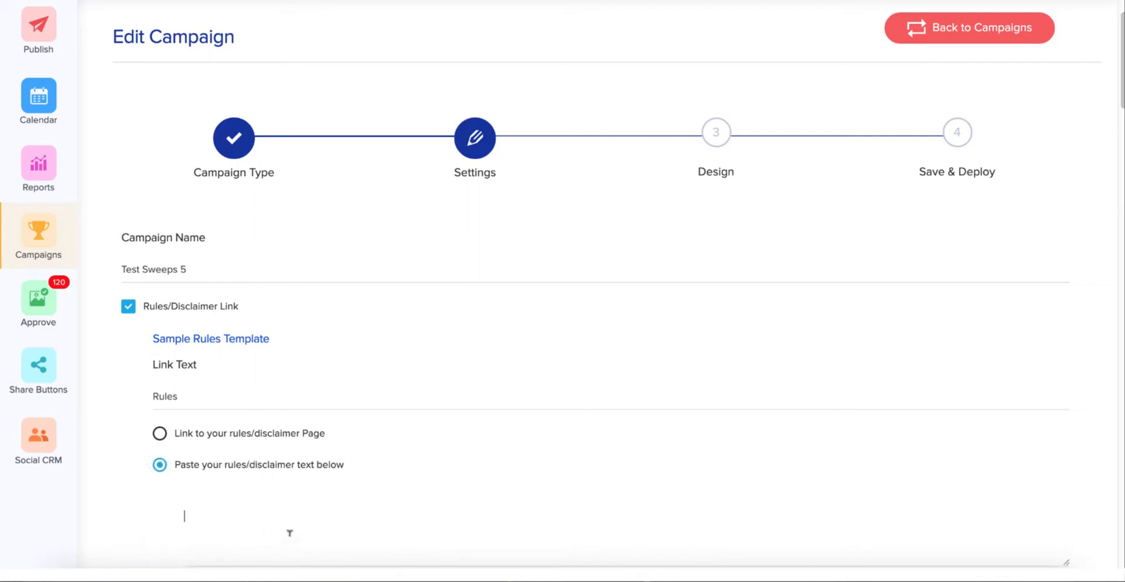
pyautogui.scroll(-1, 272, 504)
pyautogui.scroll(-1, 269, 466)
pyautogui.write('test')
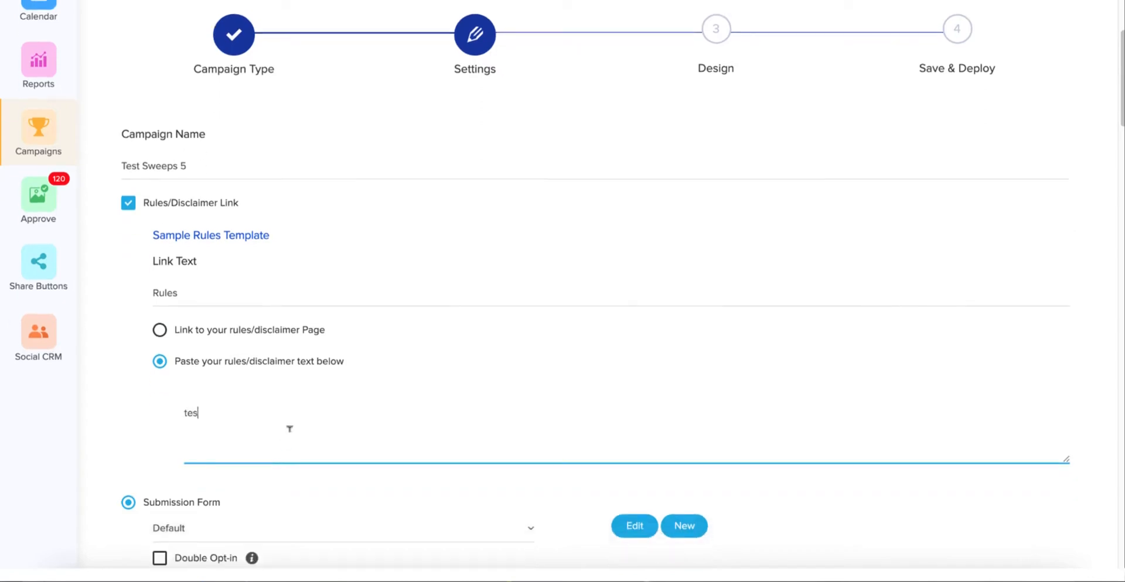
# Open the Default submission form for editing and look through its database fields and the new field types.
pyautogui.scroll(-2, 289, 441)
pyautogui.scroll(-2, 286, 440)
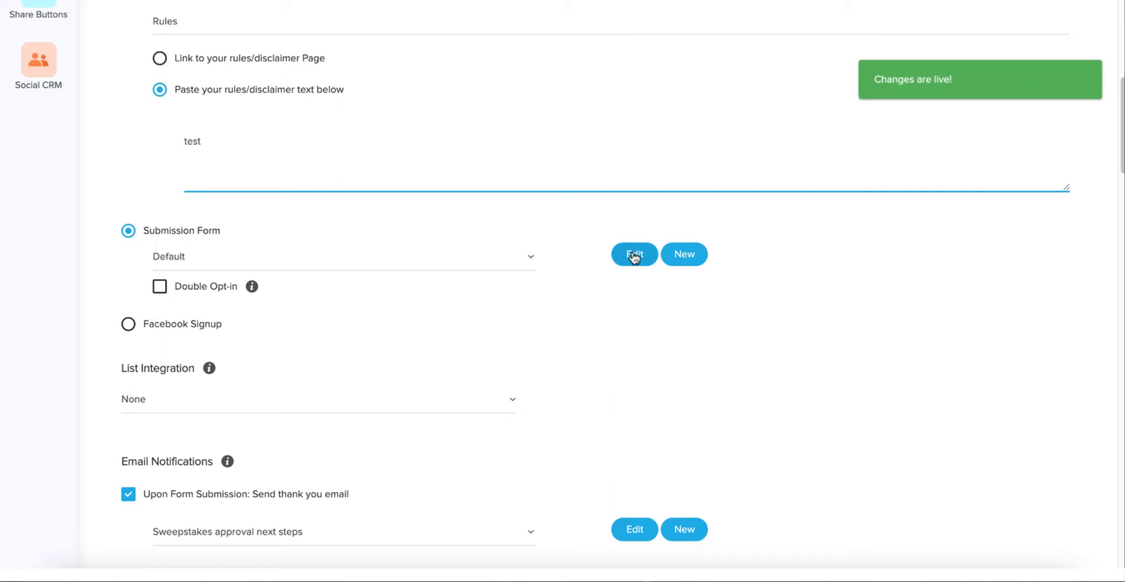
pyautogui.click(634, 257)
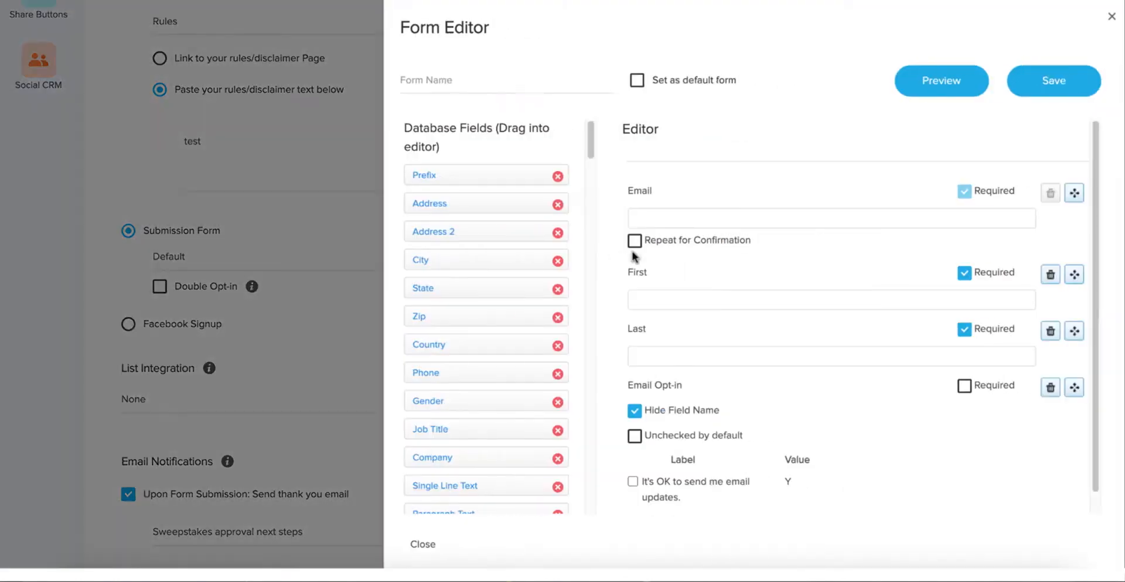
pyautogui.scroll(-1, 737, 229)
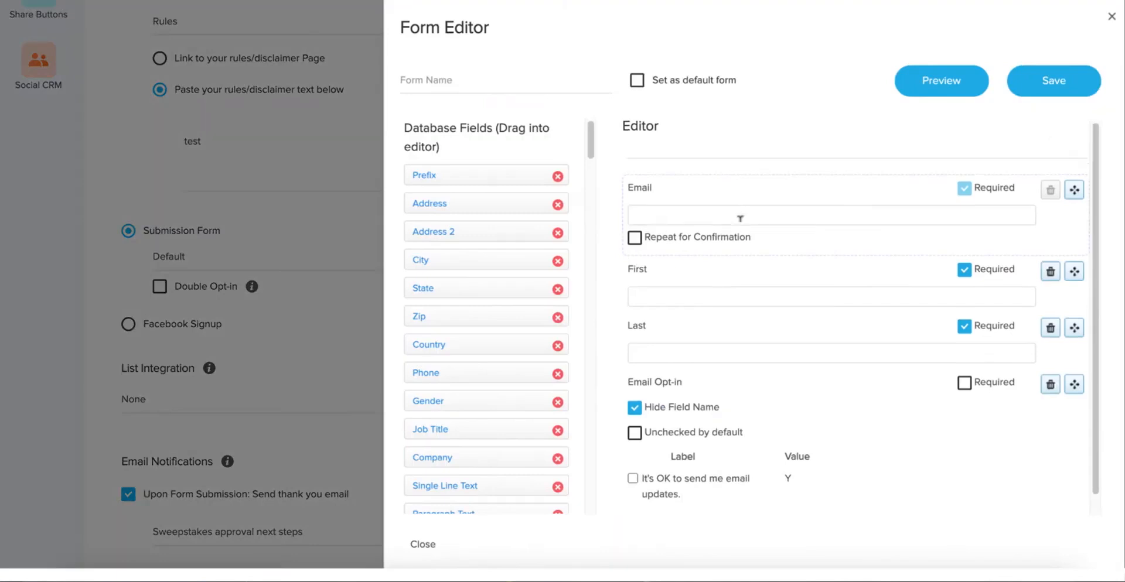
pyautogui.scroll(1, 740, 234)
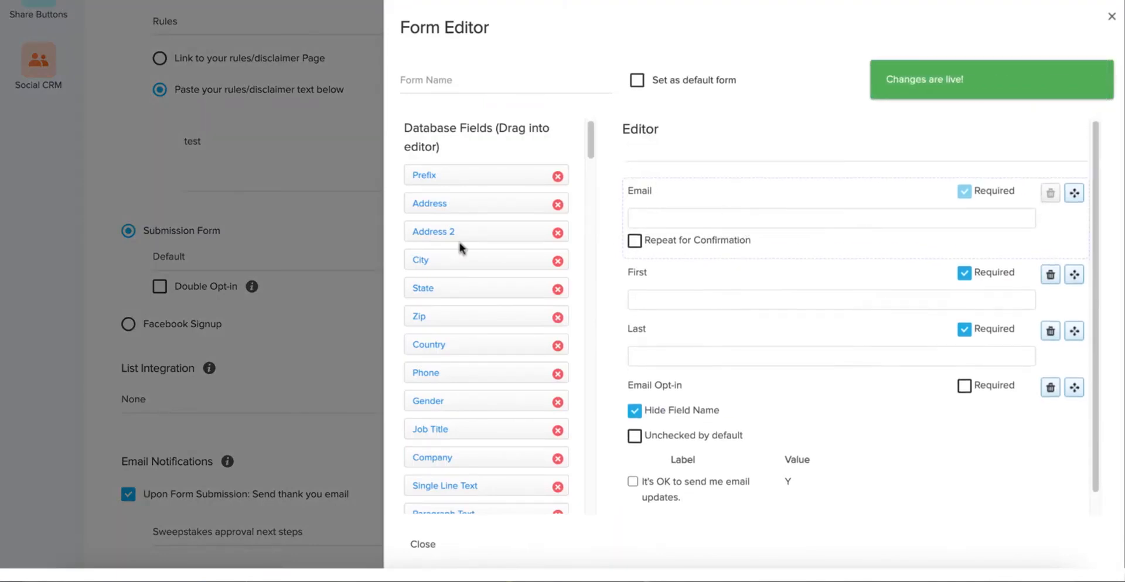
pyautogui.scroll(-20, 463, 246)
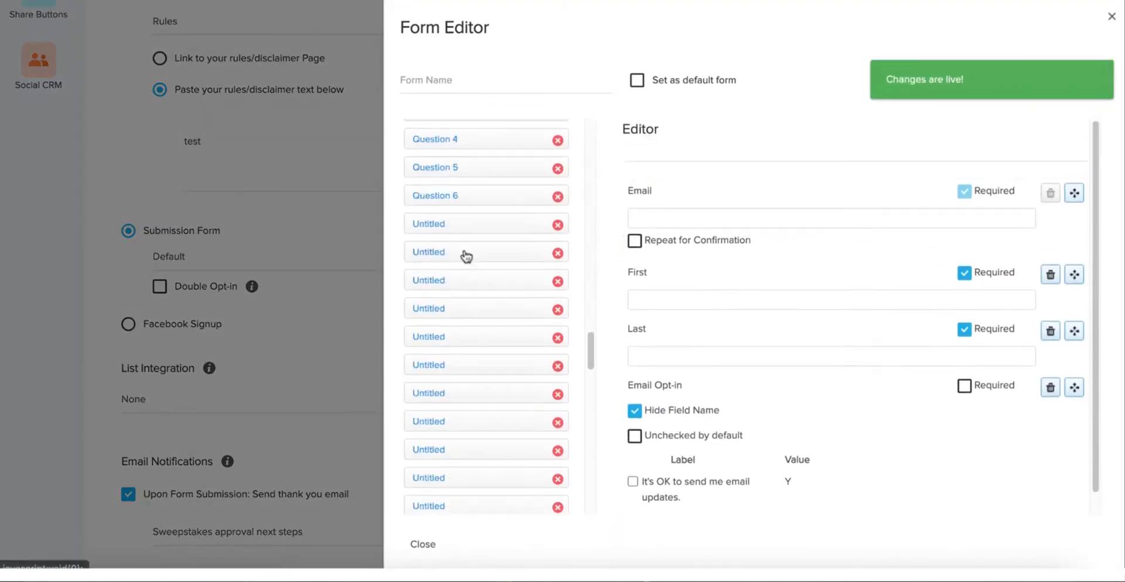
pyautogui.scroll(-10, 469, 240)
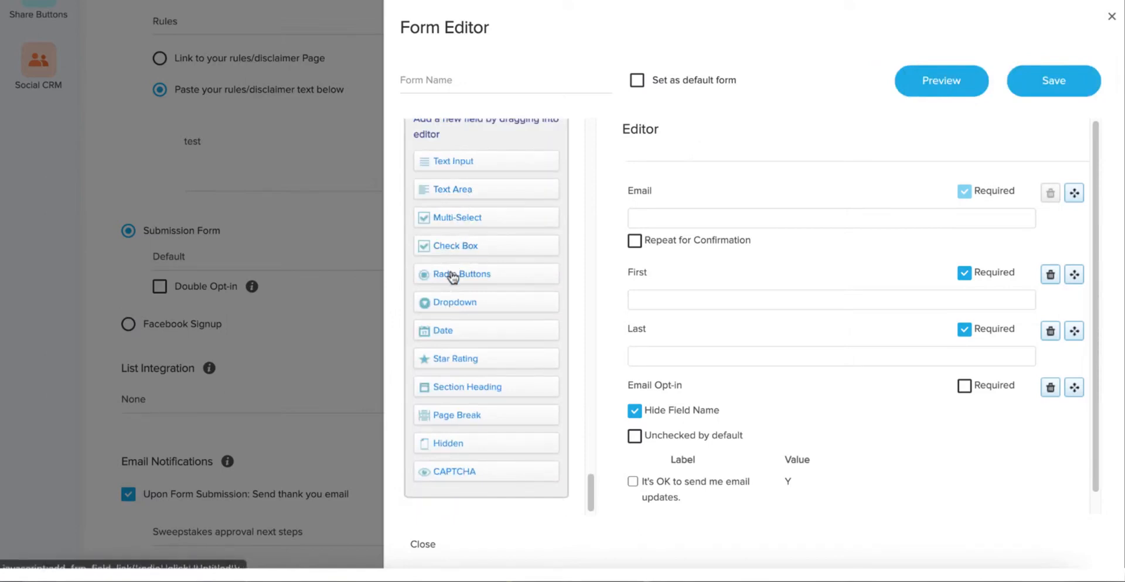
# Add a Radio Buttons field between First and Last, titled "When are you hoping to purchase your next car?".
pyautogui.moveTo(453, 278); pyautogui.dragTo(675, 327)
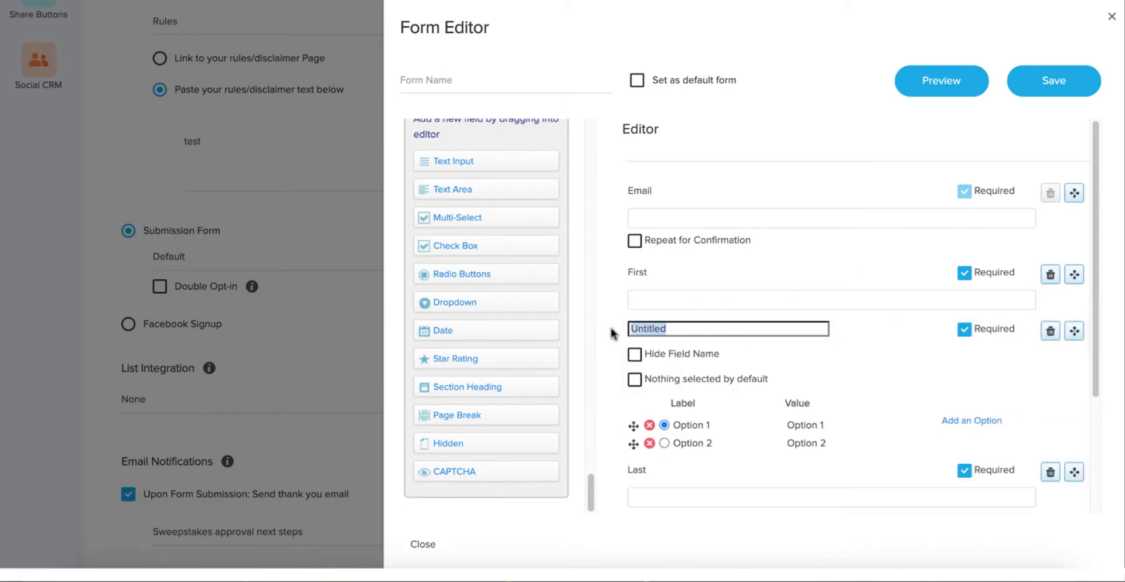
pyautogui.write('When are you hoping t')
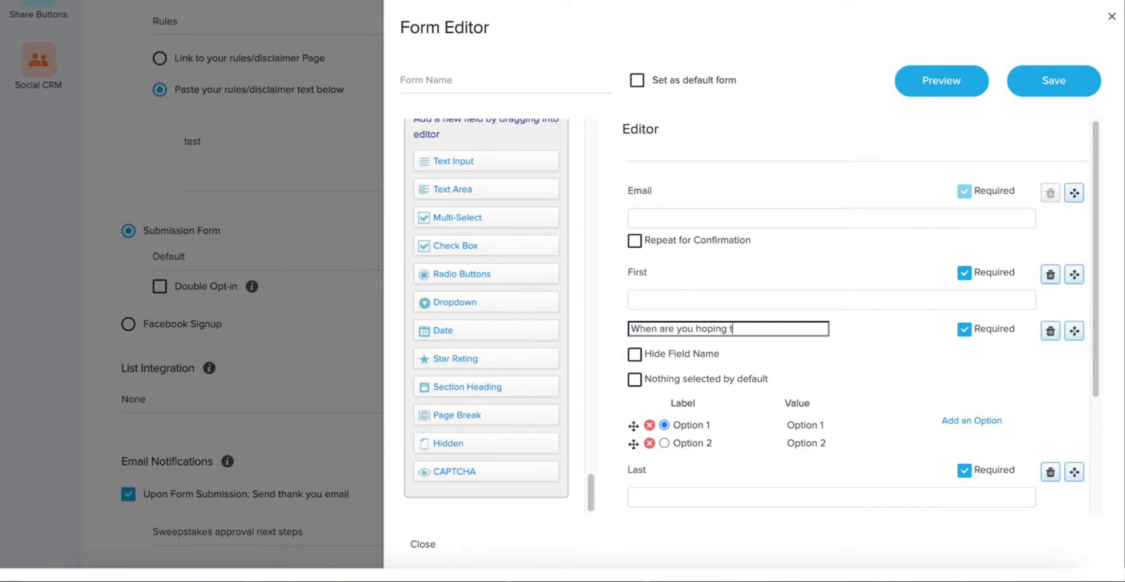
pyautogui.write('o purchase a')
pyautogui.press('BackSpace')
pyautogui.write('your next')
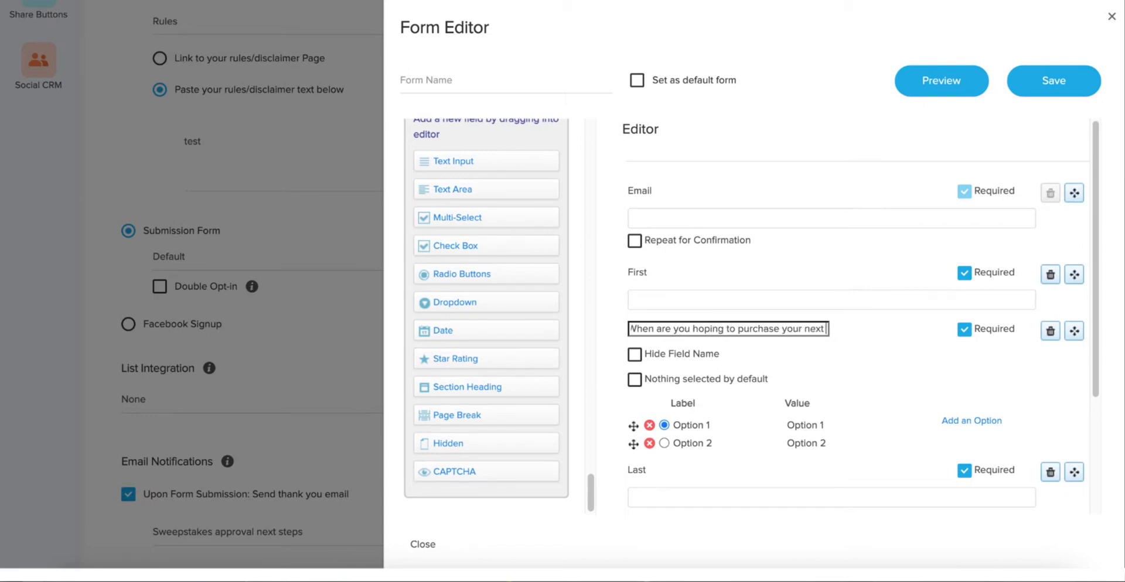
pyautogui.write(' car?')
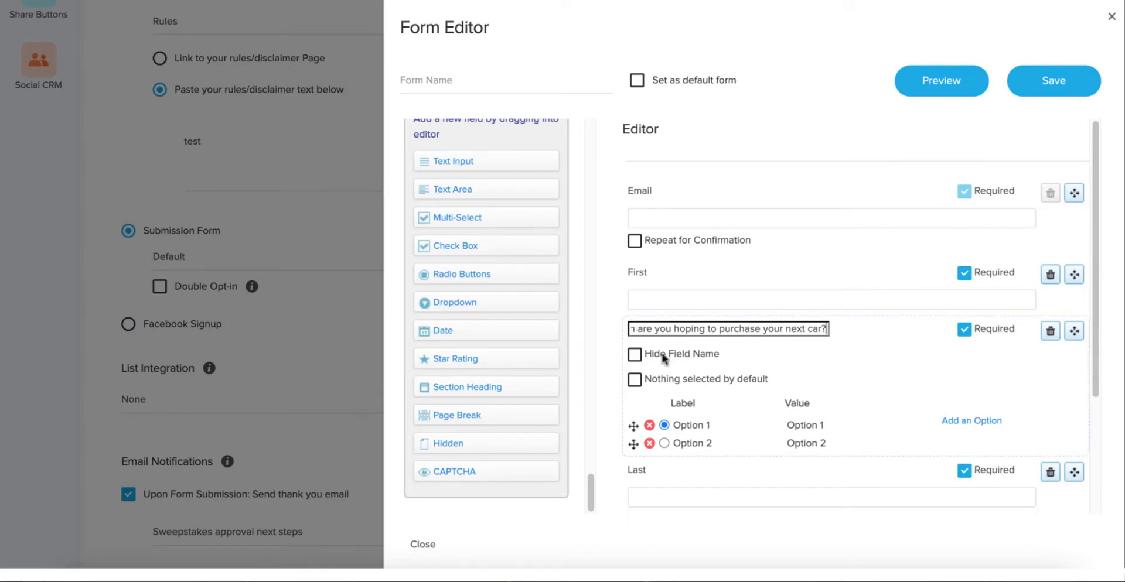
# Set the label of the car purchase question's first option to "Within 1 mo".
pyautogui.scroll(-1, 707, 390)
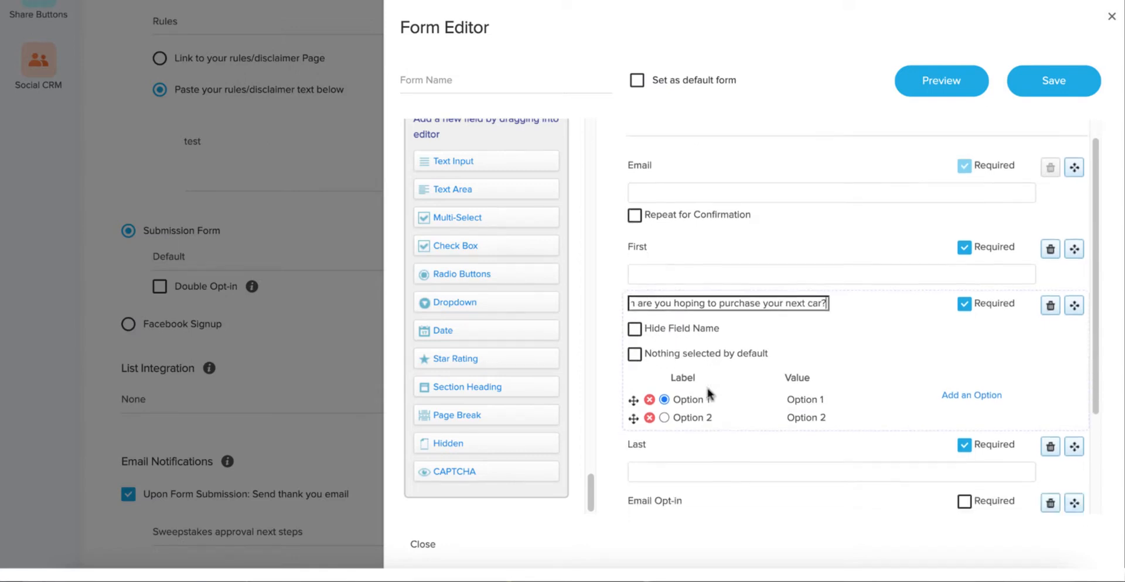
pyautogui.click(703, 399)
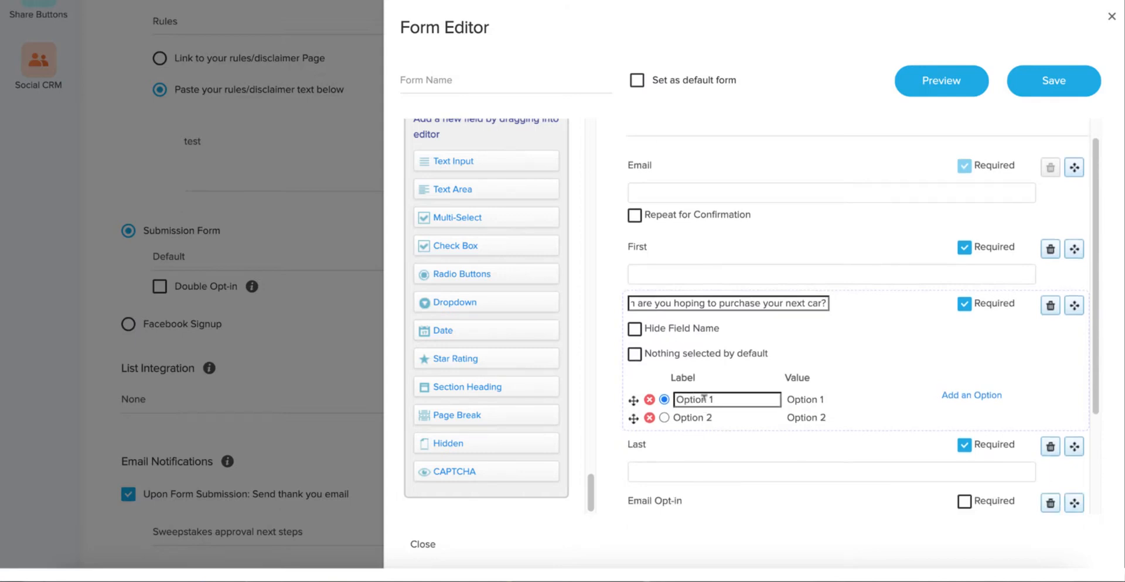
pyautogui.doubleClick(697, 399)
pyautogui.moveTo(716, 399); pyautogui.dragTo(666, 403)
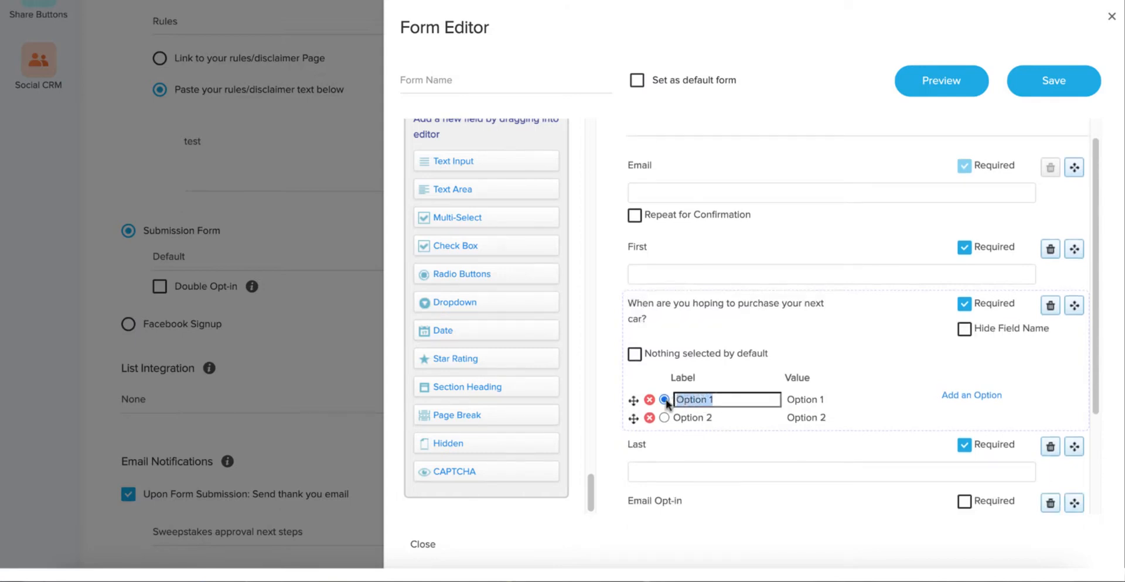
pyautogui.write('N')
pyautogui.write('Within')
pyautogui.write(' 1 mo')
# Set the value of the "Within 1 mo" option to "1mo".
pyautogui.click(798, 401)
pyautogui.tripleClick(826, 399)
pyautogui.moveTo(829, 403); pyautogui.dragTo(812, 402)
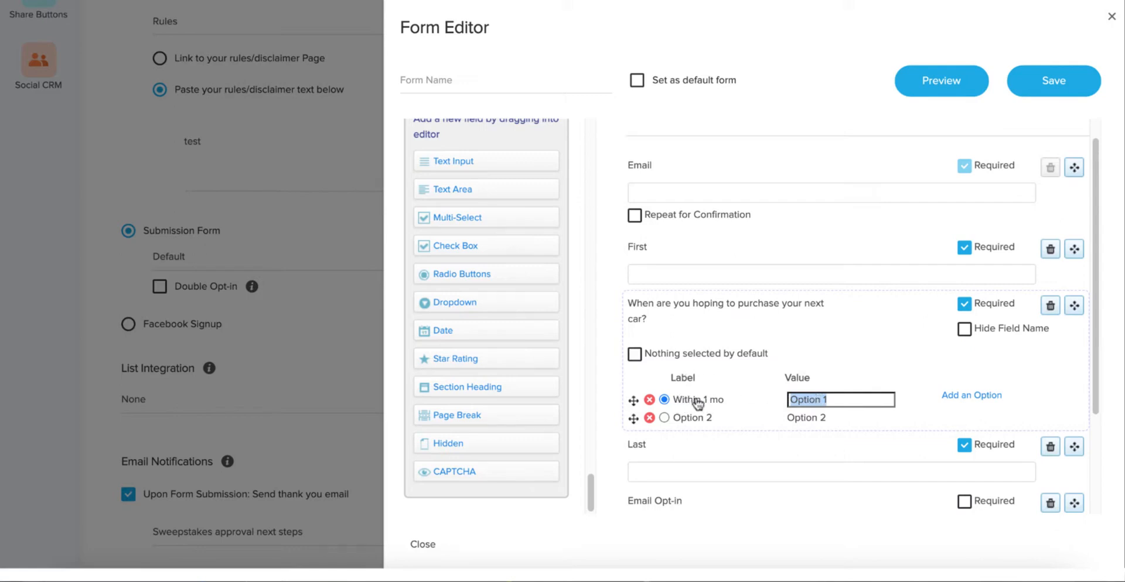
pyautogui.click(847, 399)
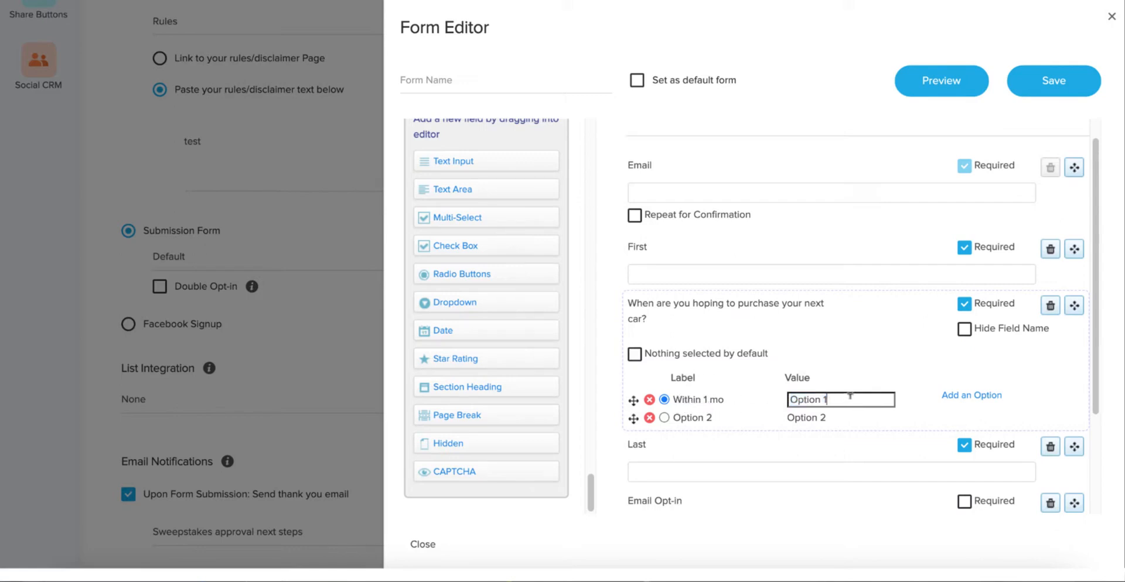
pyautogui.moveTo(836, 399); pyautogui.dragTo(786, 402)
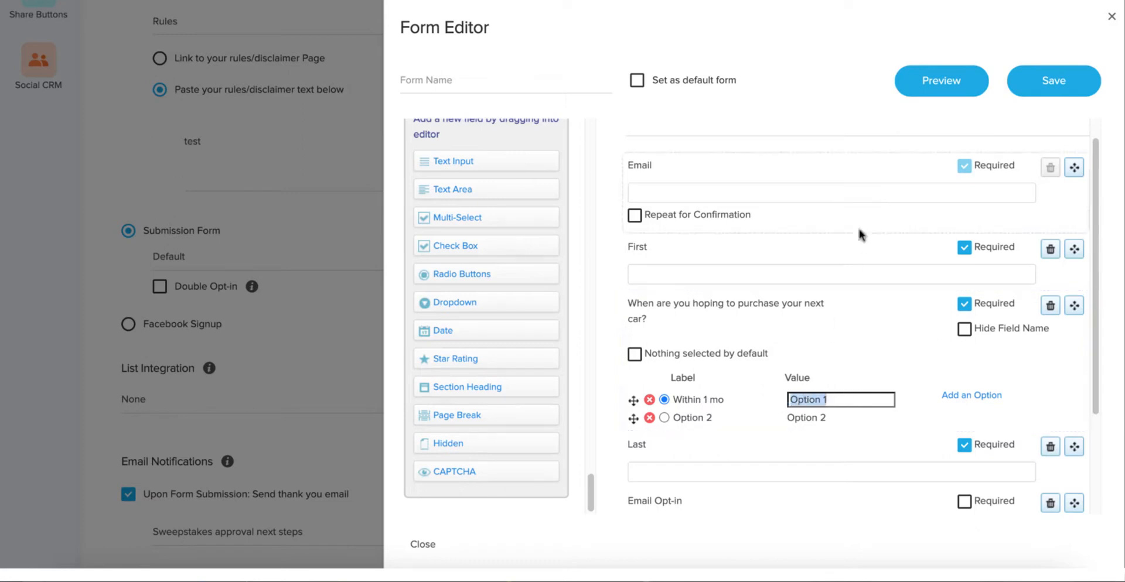
pyautogui.write('1mo')
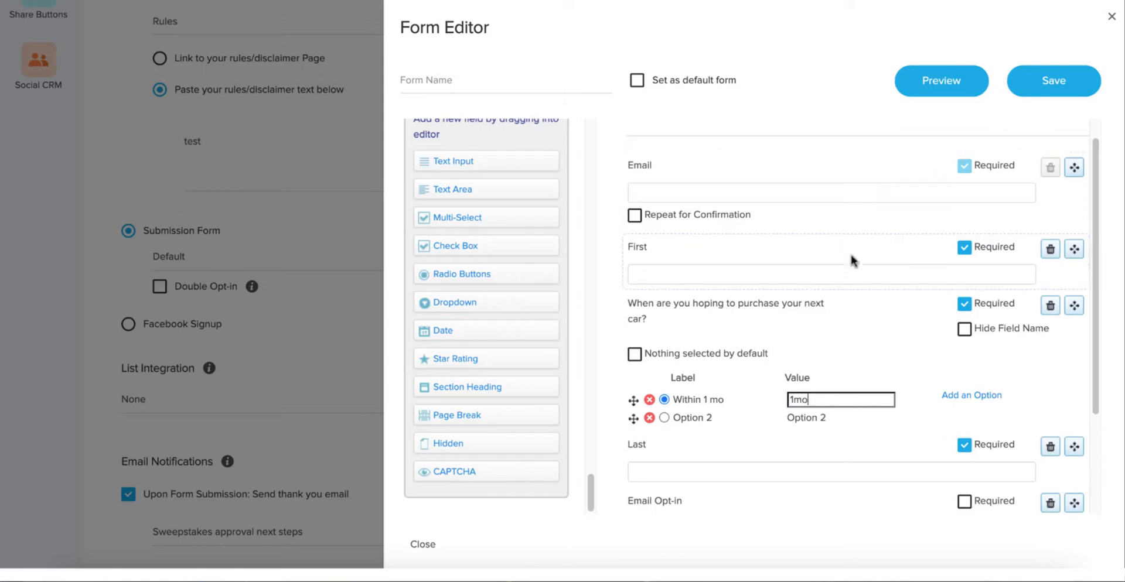
# Set the second option of the car purchase question to the label "Within 6 mo" with the value "6mo".
pyautogui.click(700, 417)
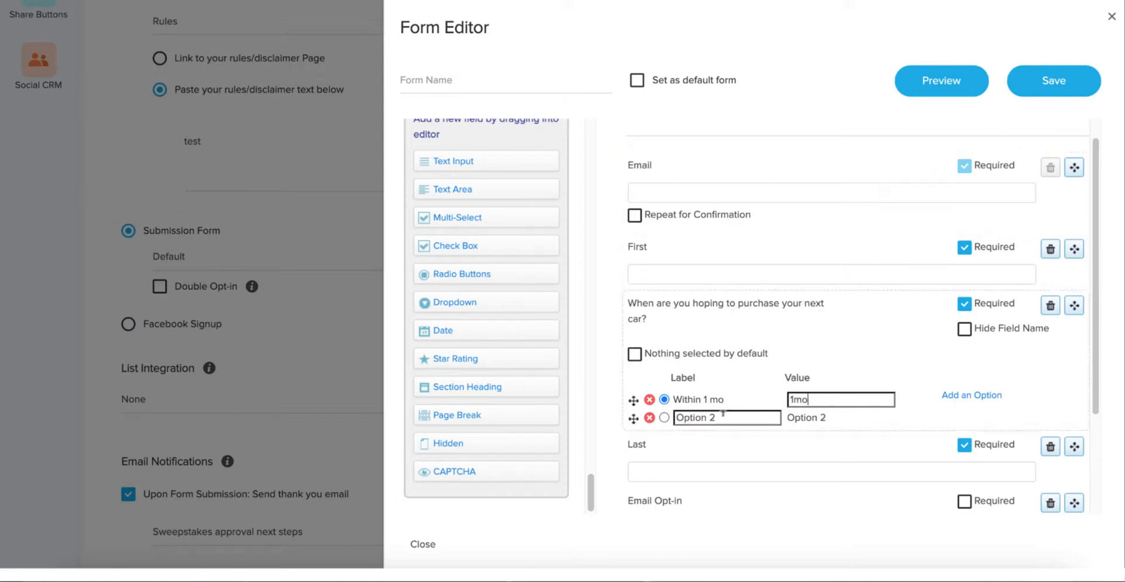
pyautogui.click(725, 414)
pyautogui.write('Within 6 mo')
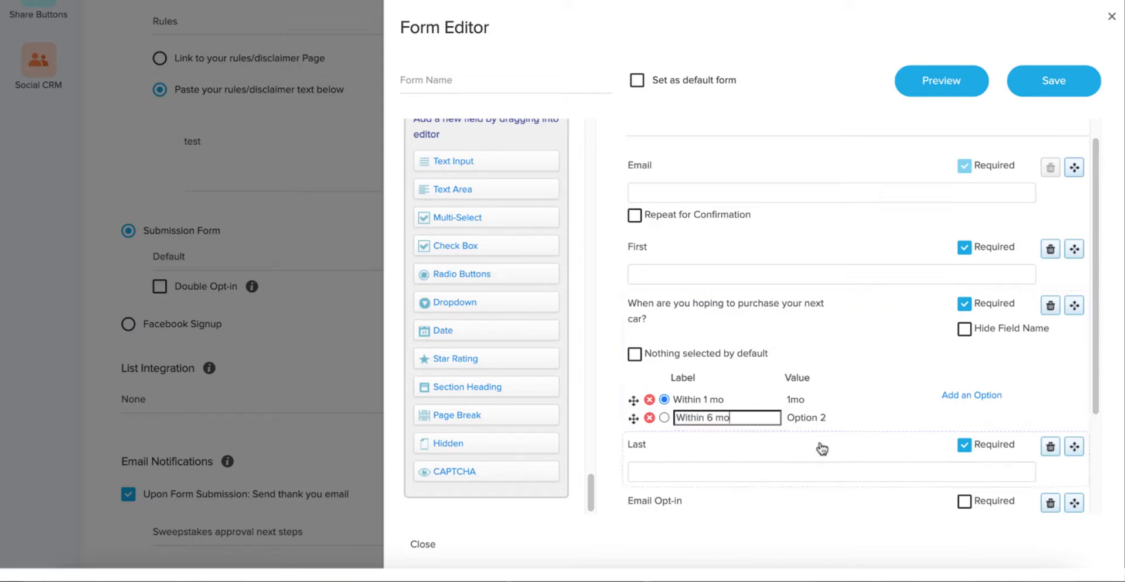
pyautogui.click(814, 416)
pyautogui.click(842, 415)
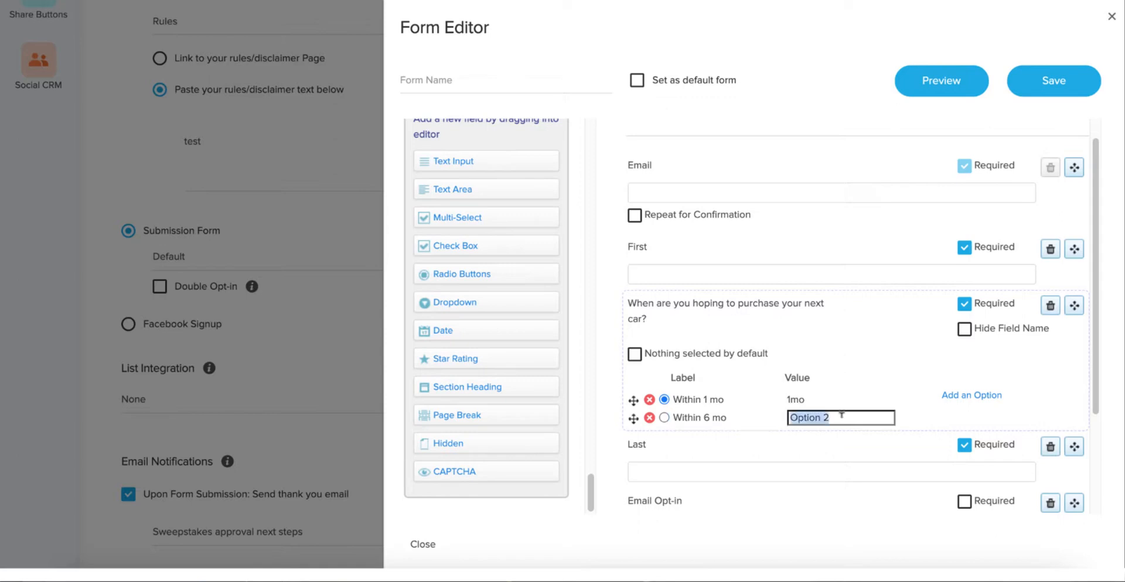
pyautogui.write('6mo')
# Add a third option to the car purchase question with the label "Not planning to buy" and the value "no".
pyautogui.scroll(-1, 849, 340)
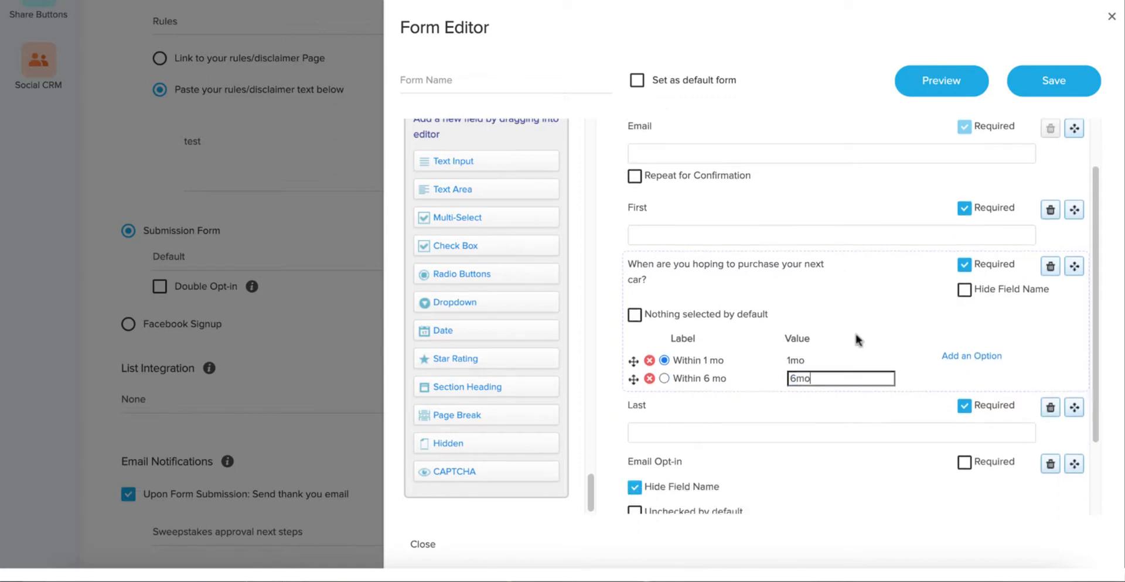
pyautogui.click(964, 357)
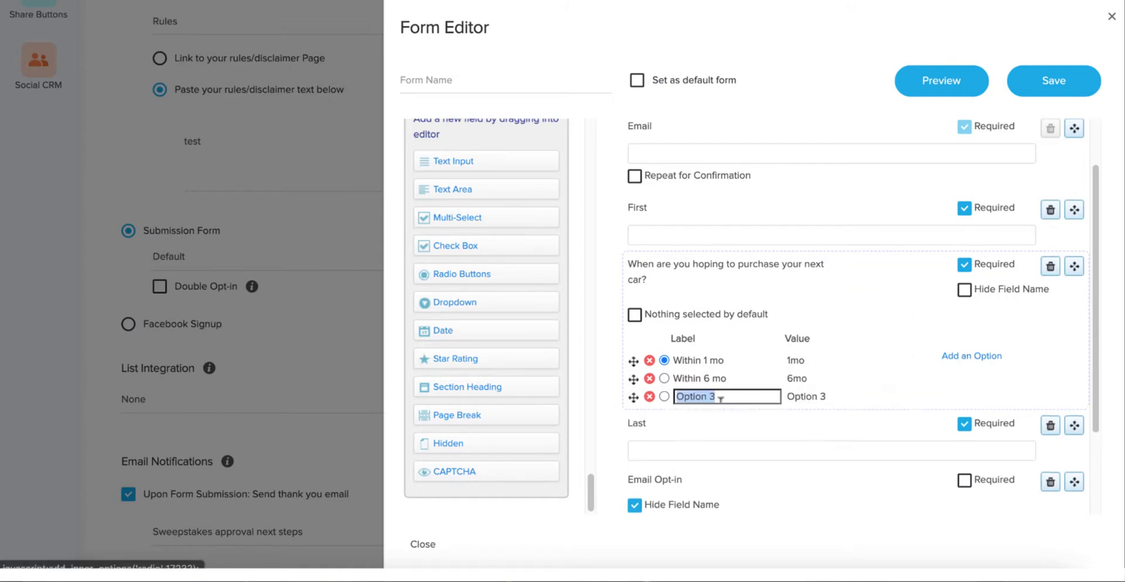
pyautogui.write('Not planning')
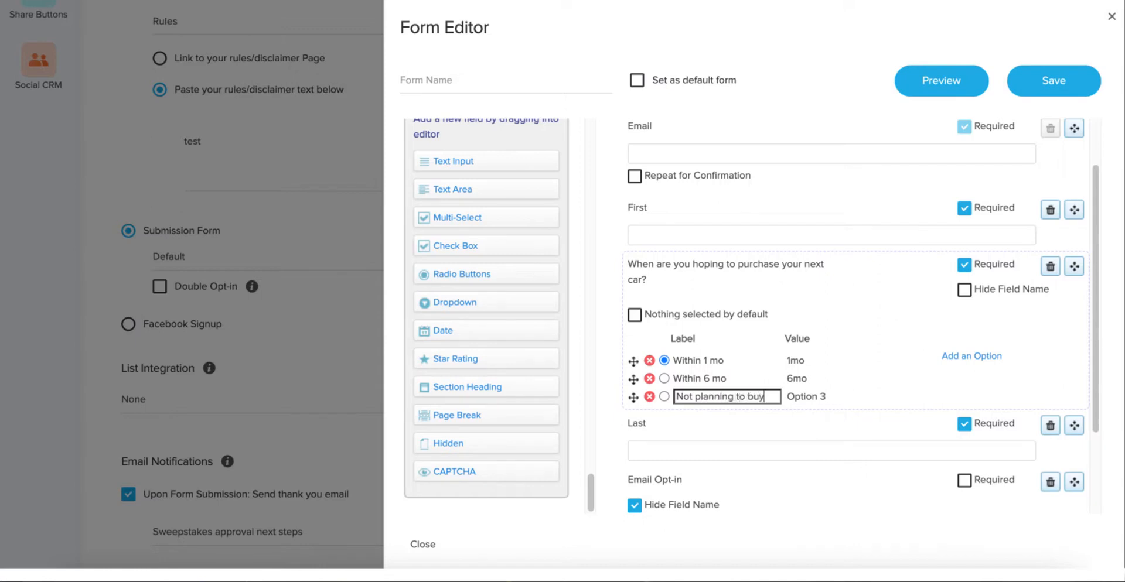
pyautogui.click(818, 396)
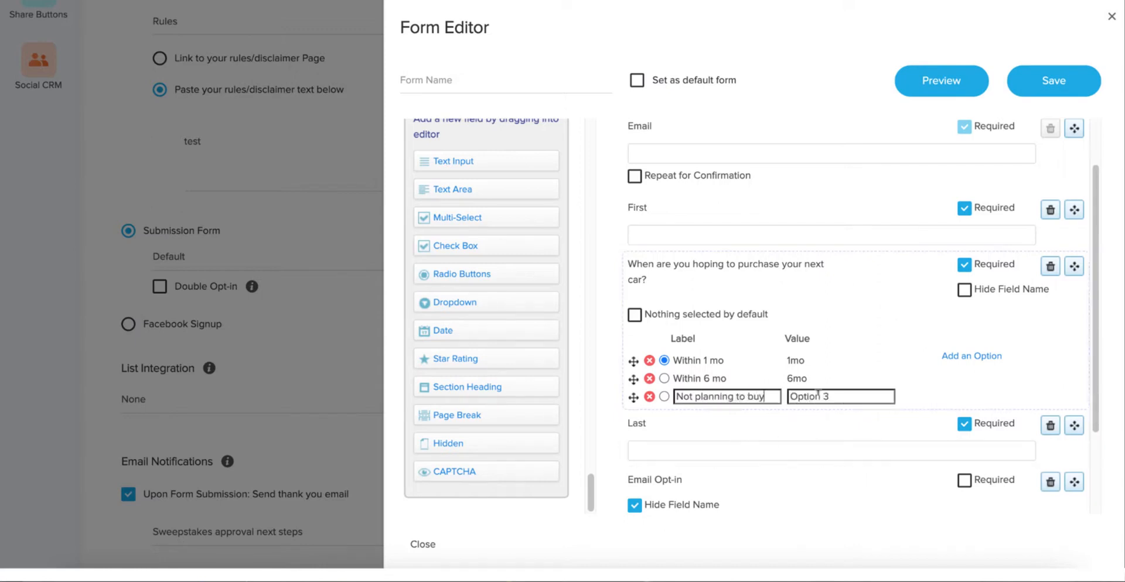
pyautogui.tripleClick(837, 392)
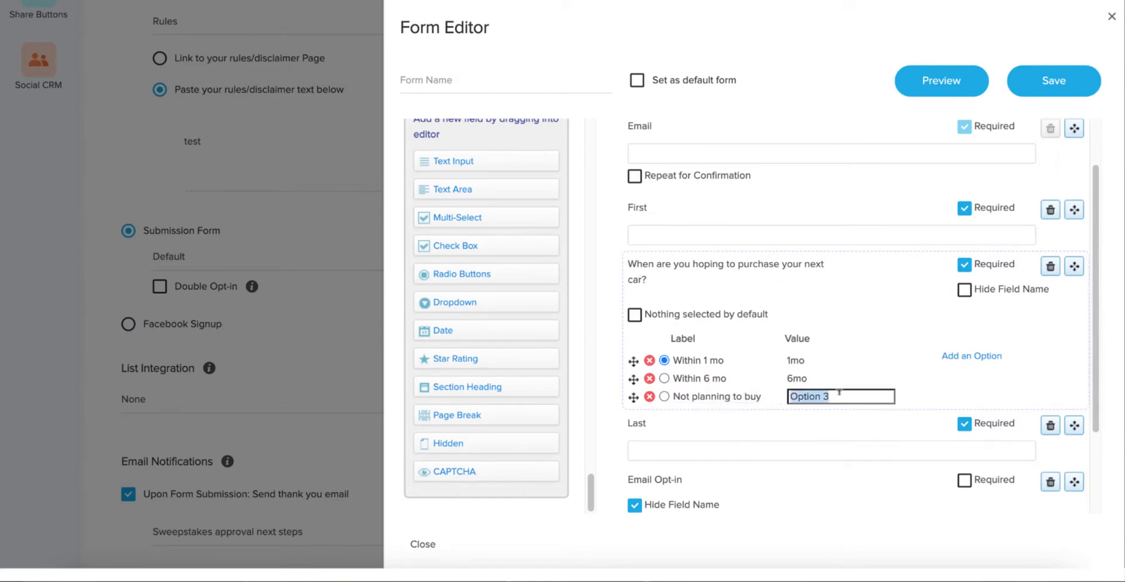
pyautogui.write('no')
# Move the car purchase question between the Last and Email Opt-in fields, previewing the form before and after.
pyautogui.click(944, 87)
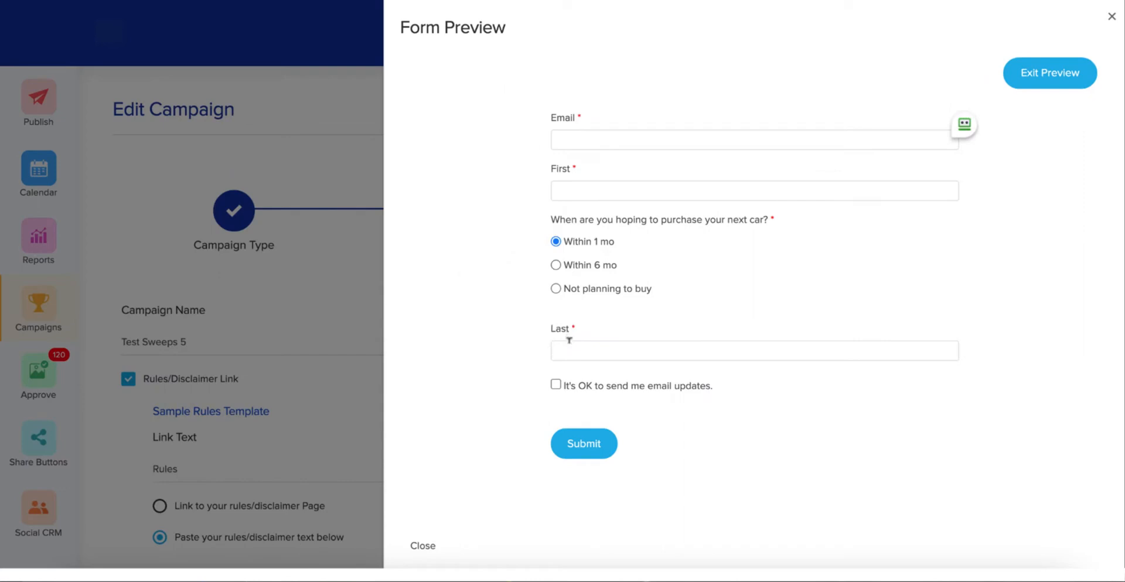
pyautogui.click(1065, 73)
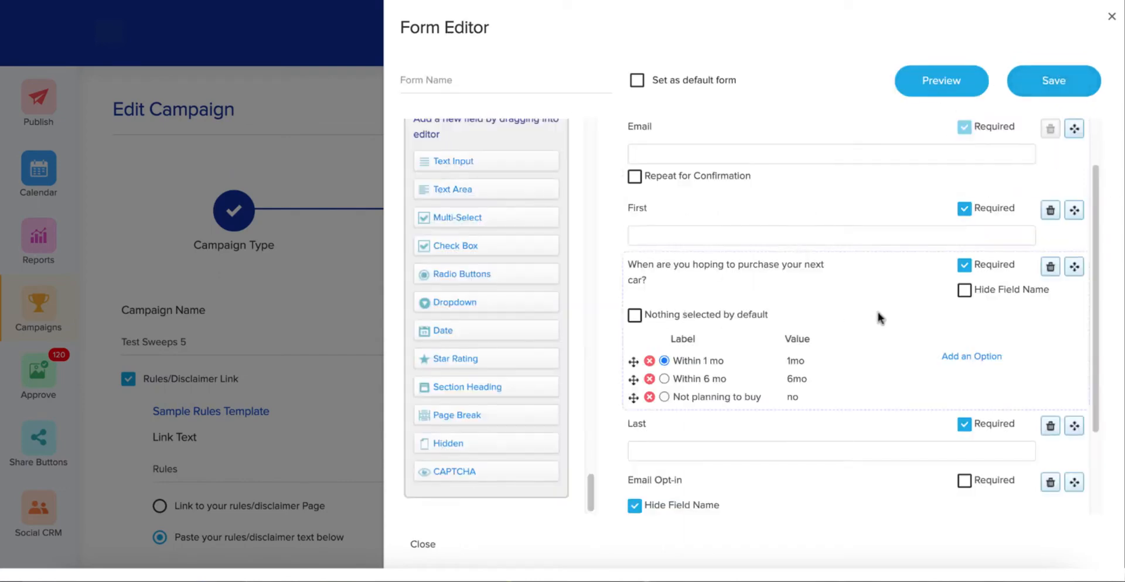
pyautogui.moveTo(1074, 267)
pyautogui.mouseDown()
pyautogui.moveTo(1041, 521)
pyautogui.moveTo(1063, 371)
pyautogui.moveTo(1058, 253)
pyautogui.mouseUp()
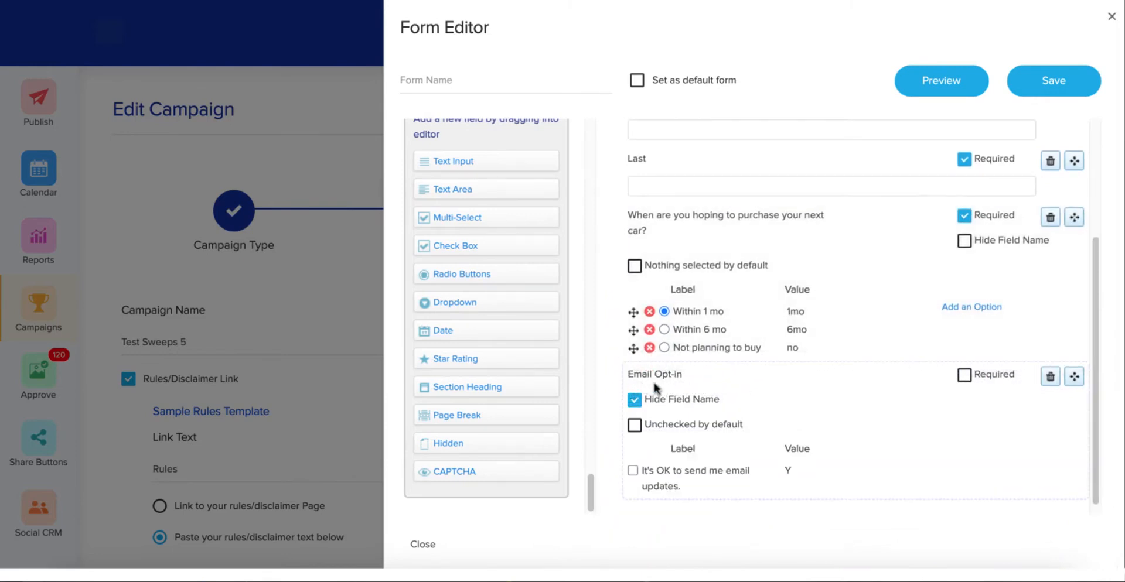
pyautogui.click(939, 84)
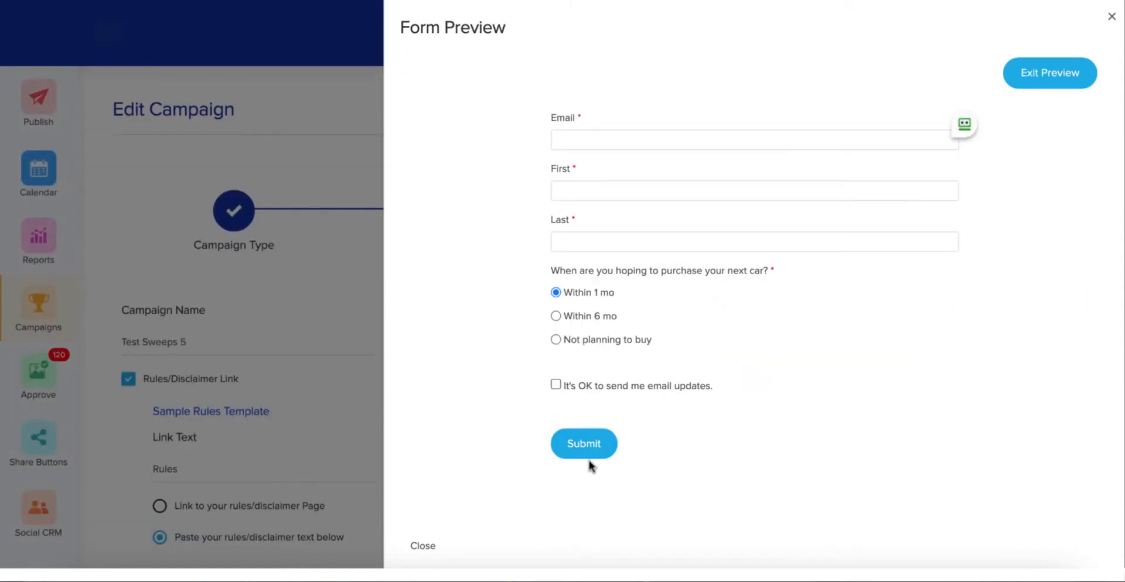
pyautogui.click(1068, 71)
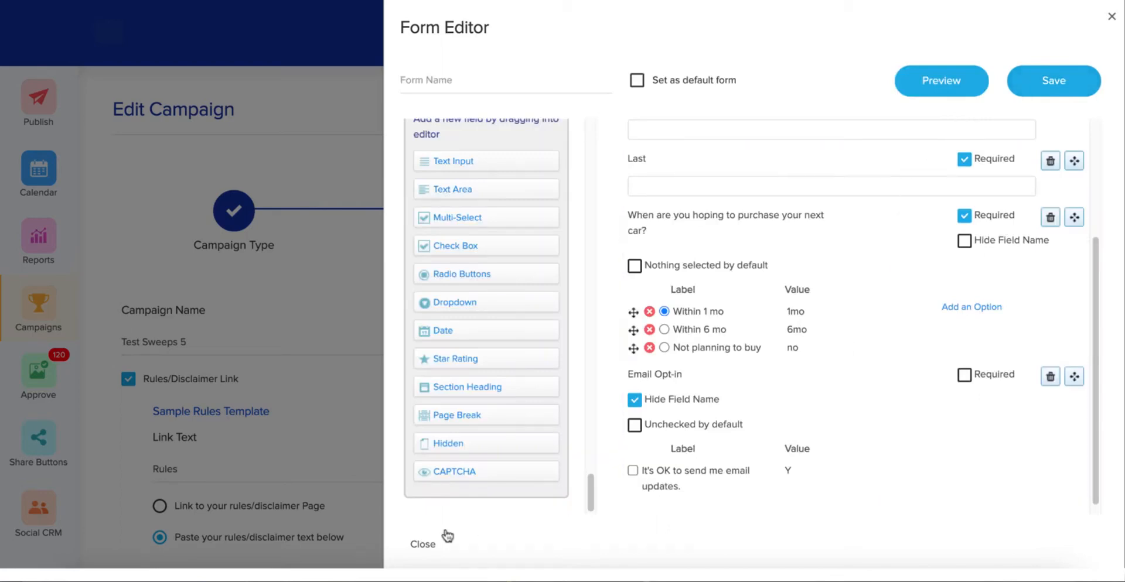
# Name the form "When are you buying" and save it.
pyautogui.click(1037, 95)
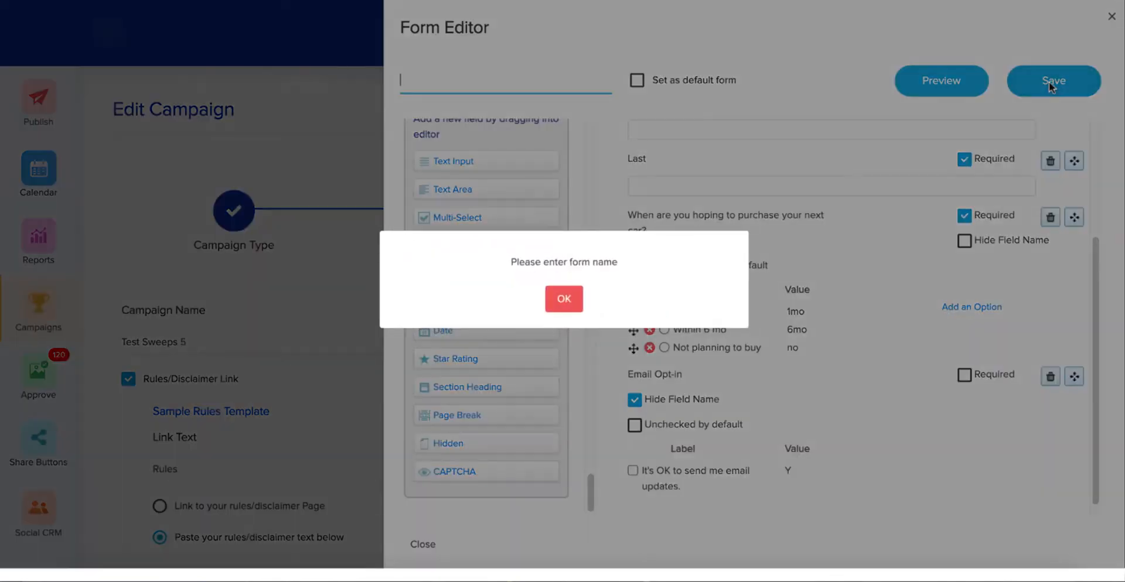
pyautogui.click(565, 291)
pyautogui.click(453, 80)
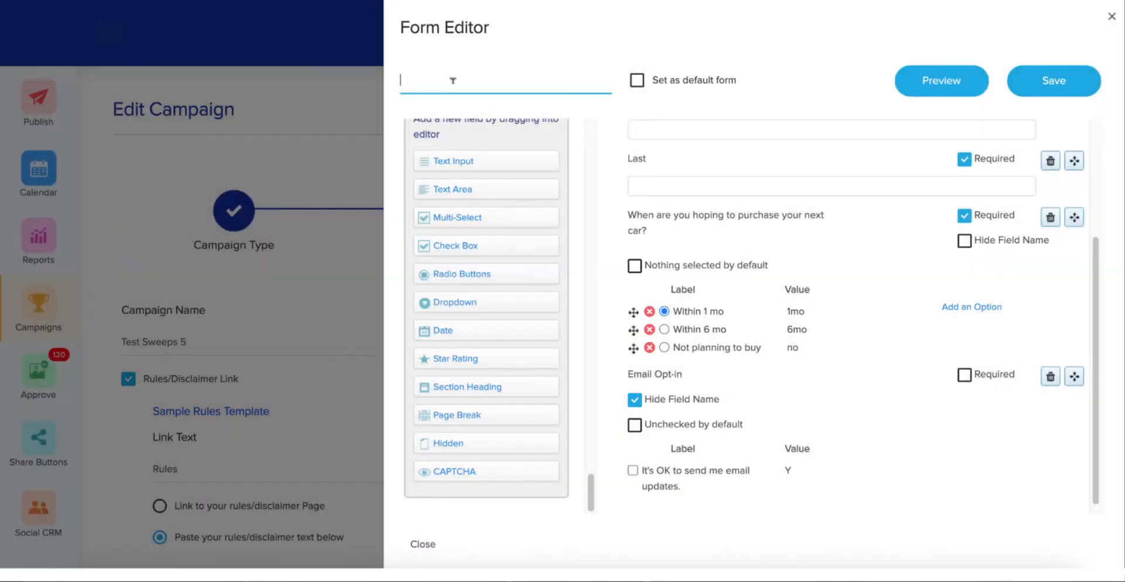
pyautogui.write('When are you buying')
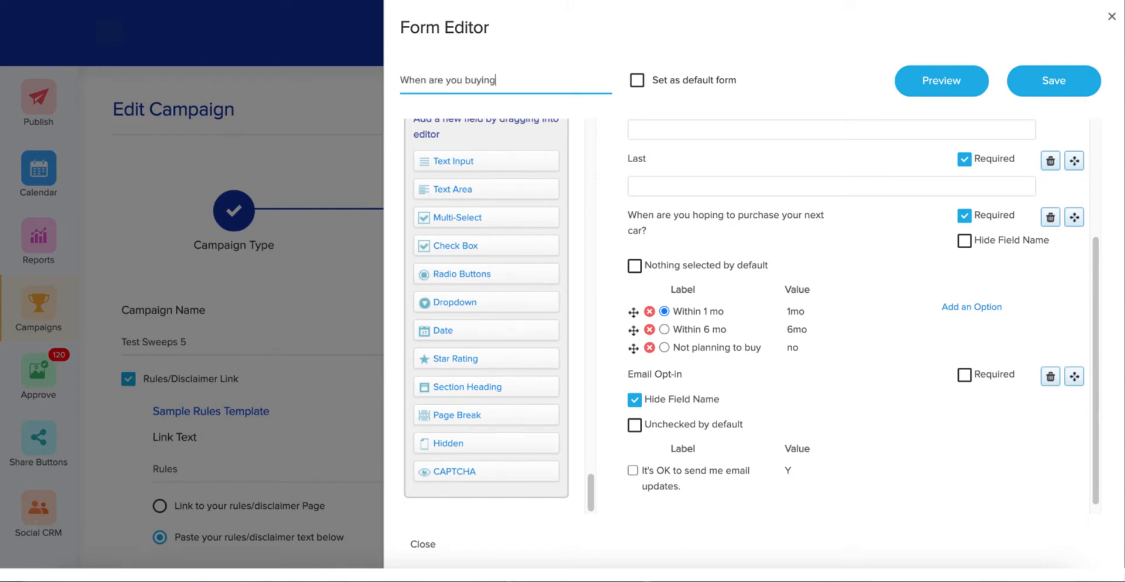
pyautogui.click(1041, 82)
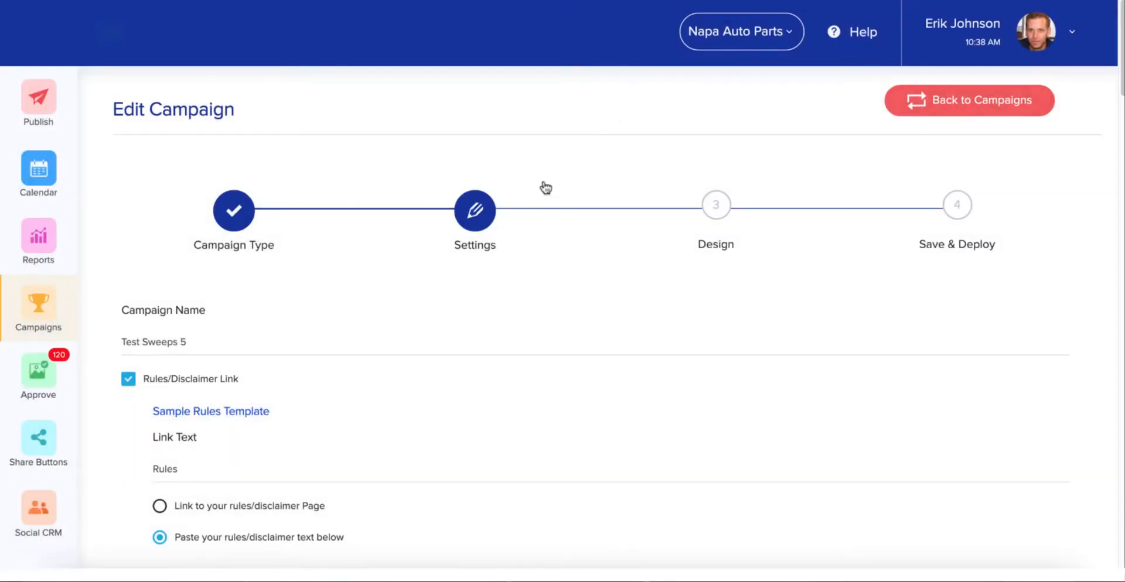
# Try Facebook Signup with the option to use email instead, and switch back to the Submission Form.
pyautogui.scroll(-1, 529, 199)
pyautogui.scroll(-1, 522, 176)
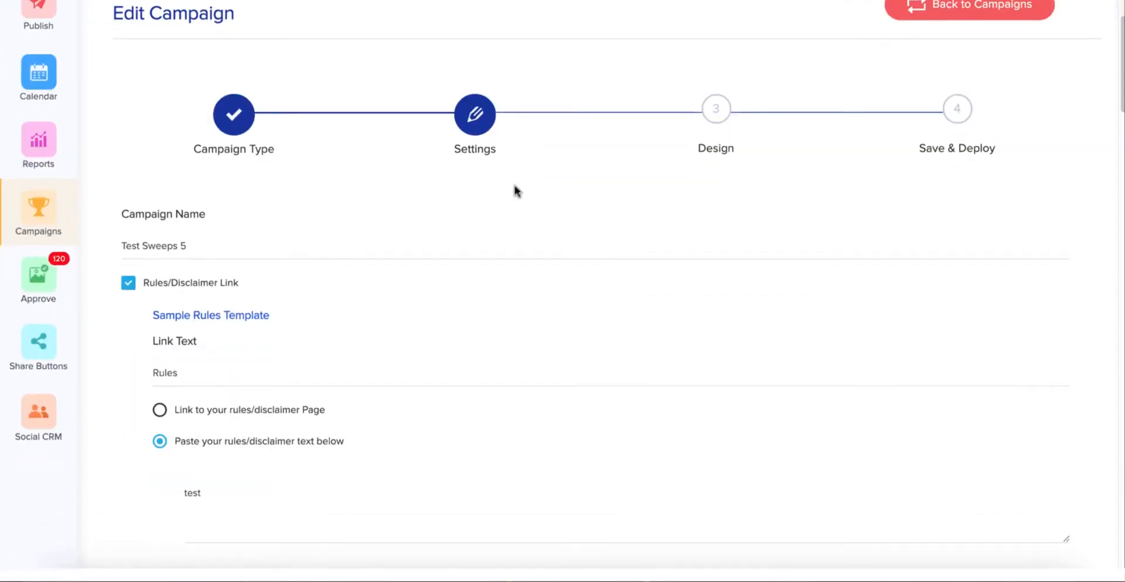
pyautogui.scroll(-5, 500, 183)
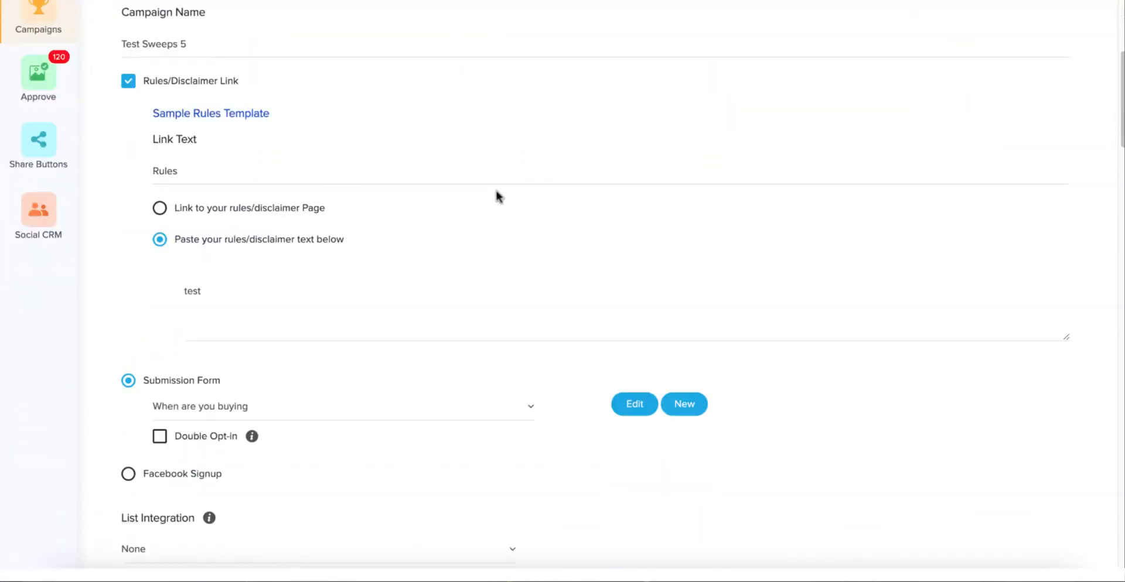
pyautogui.scroll(-1, 494, 191)
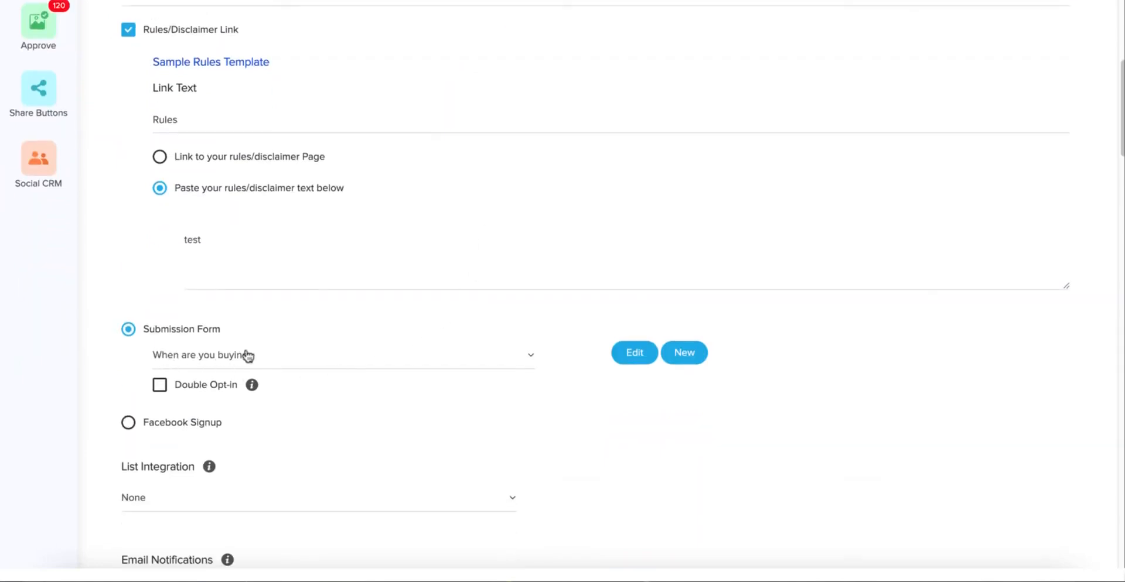
pyautogui.scroll(-3, 244, 358)
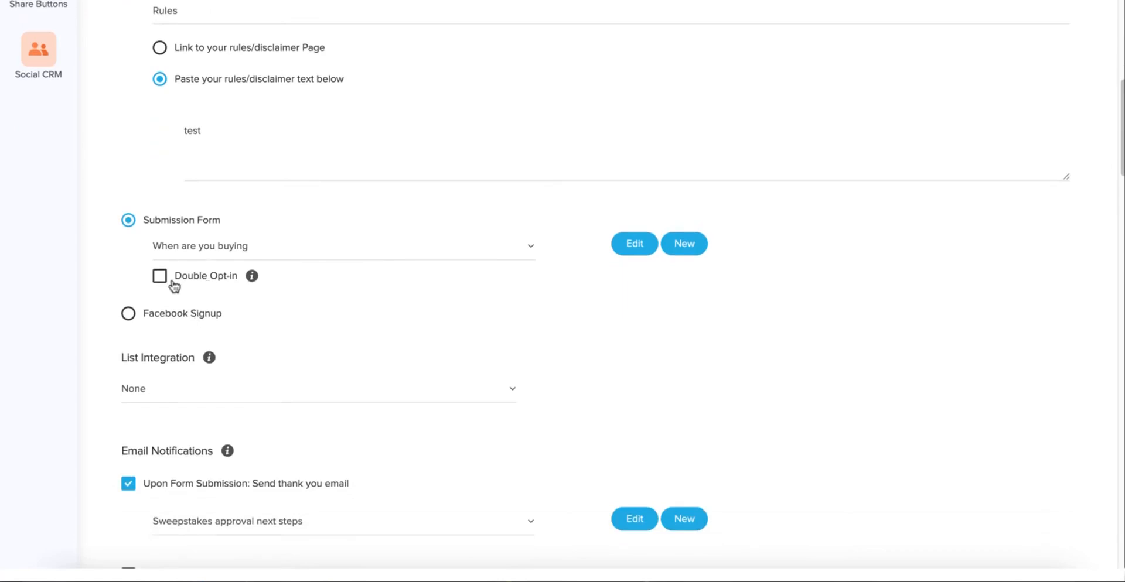
pyautogui.scroll(-1, 160, 286)
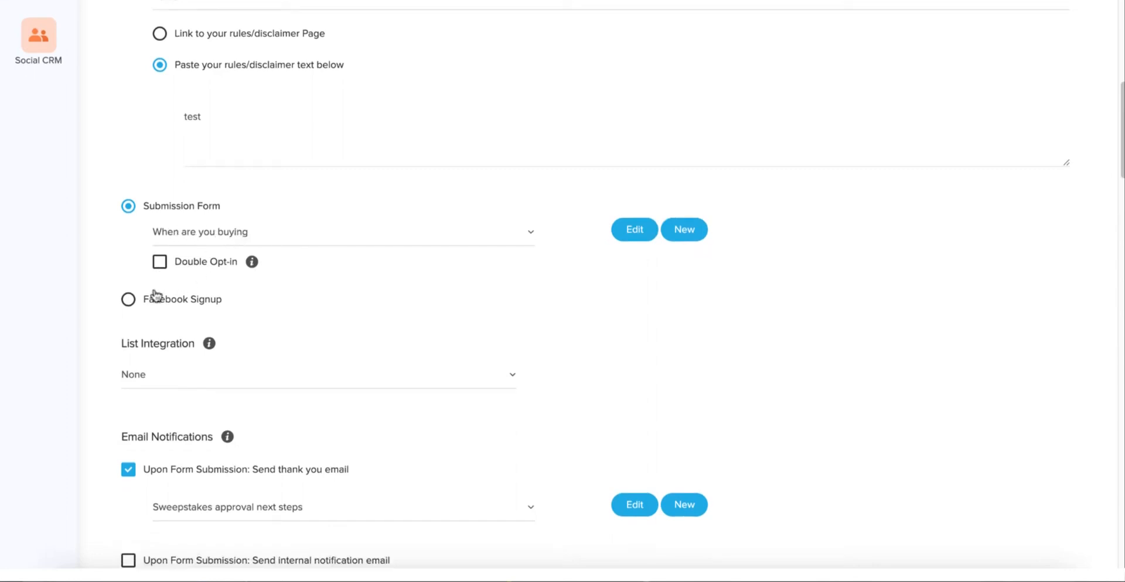
pyautogui.click(129, 300)
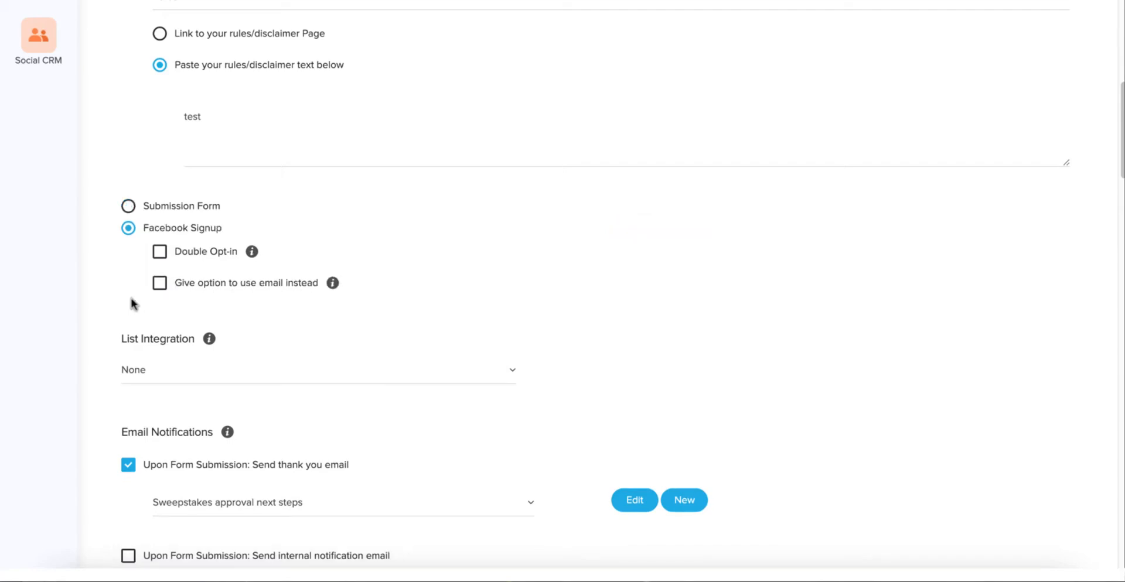
pyautogui.click(160, 284)
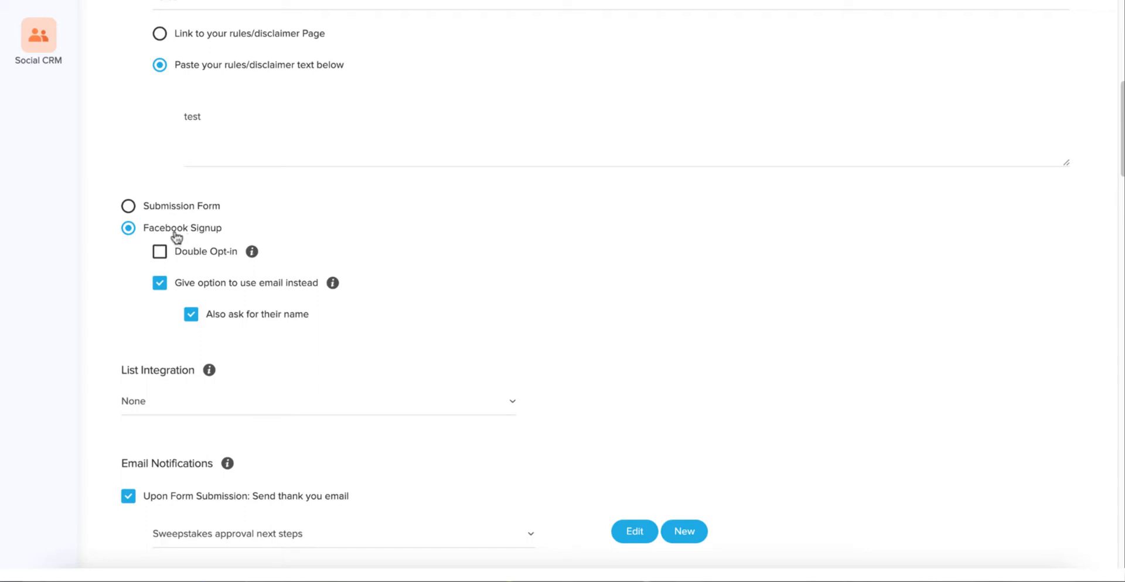
pyautogui.click(128, 206)
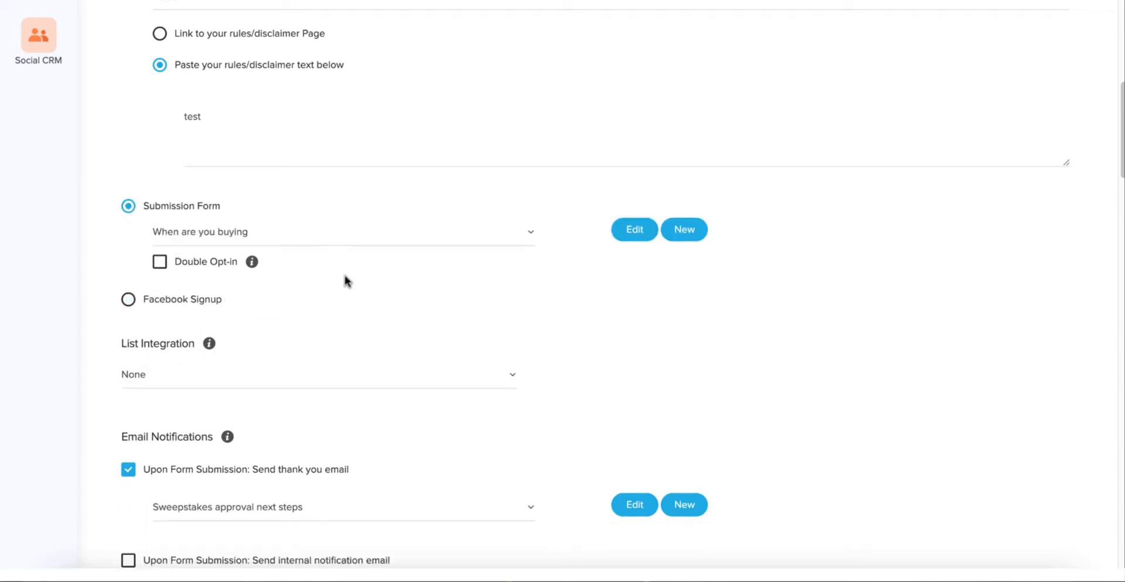
# Look up where the workspace's Integrations page is offered among the account options, without leaving the campaign settings.
pyautogui.scroll(-1, 364, 286)
pyautogui.scroll(-3, 364, 283)
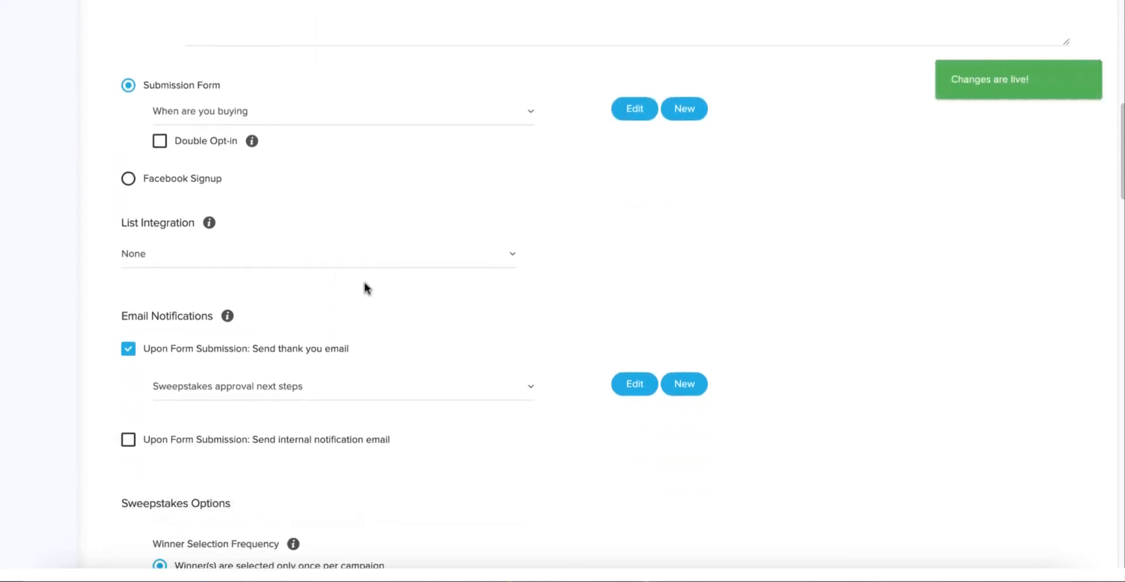
pyautogui.scroll(-3, 365, 287)
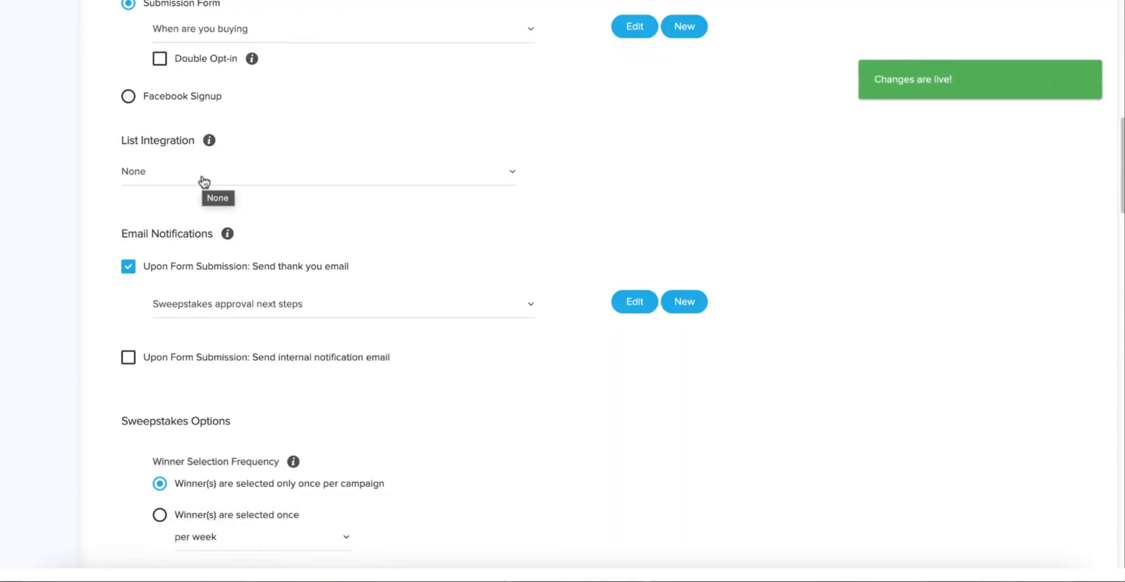
pyautogui.scroll(12, 203, 181)
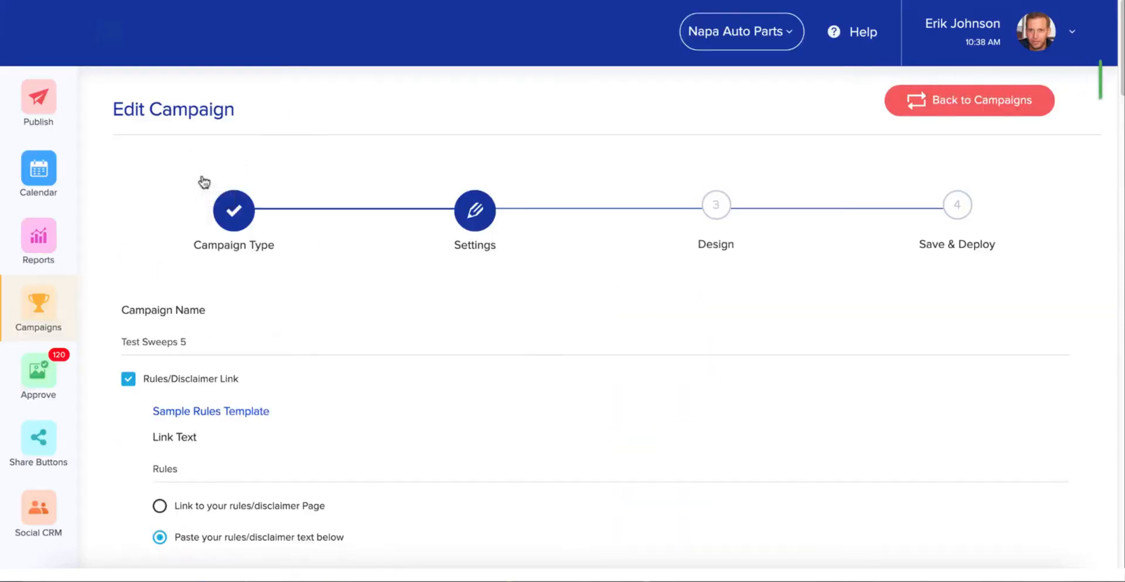
pyautogui.click(1039, 35)
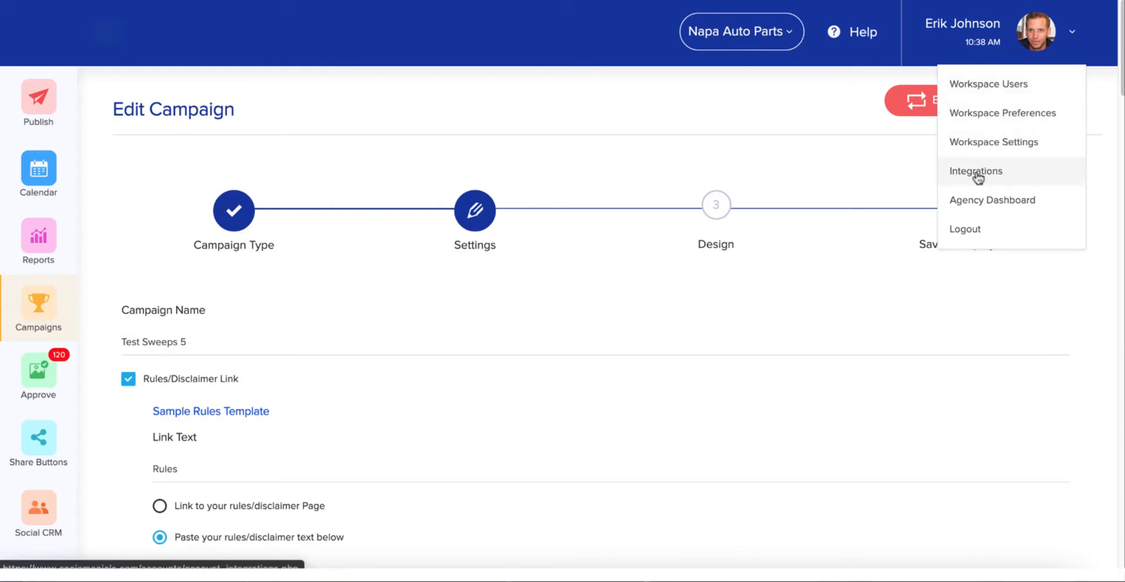
pyautogui.click(614, 99)
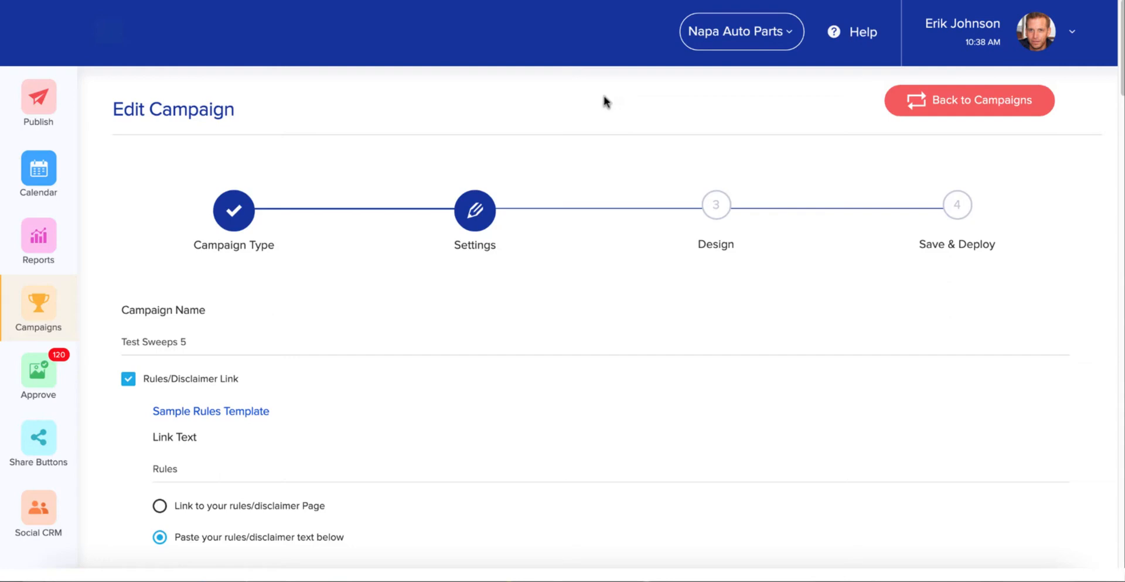
# Set the campaign's List Integration to Mailchimp with the list "Sociamonials Test".
pyautogui.scroll(-6, 597, 112)
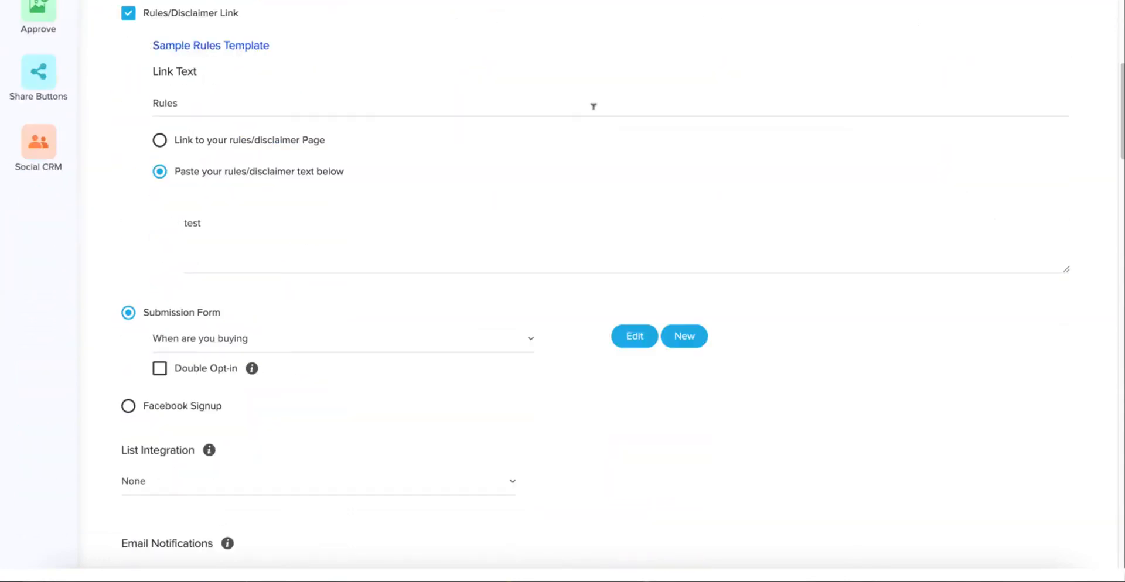
pyautogui.scroll(-3, 592, 108)
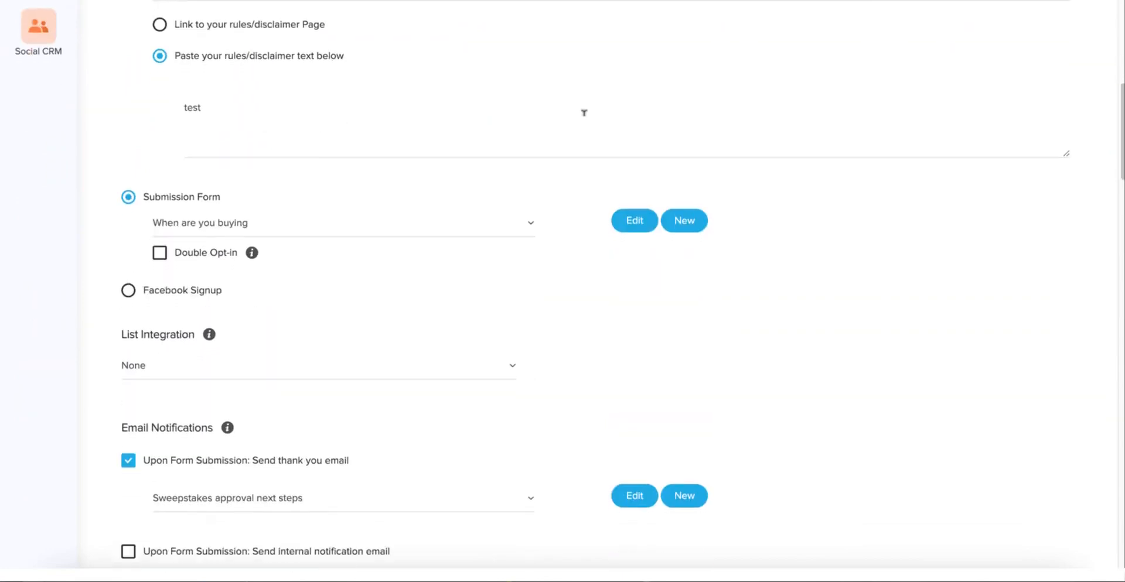
pyautogui.scroll(-3, 582, 117)
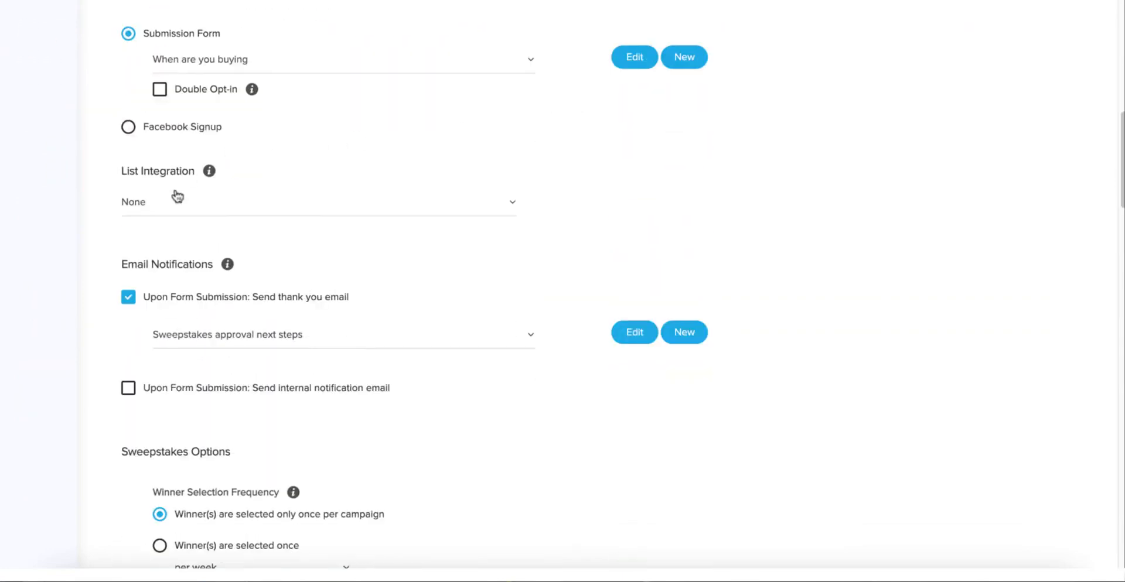
pyautogui.click(170, 209)
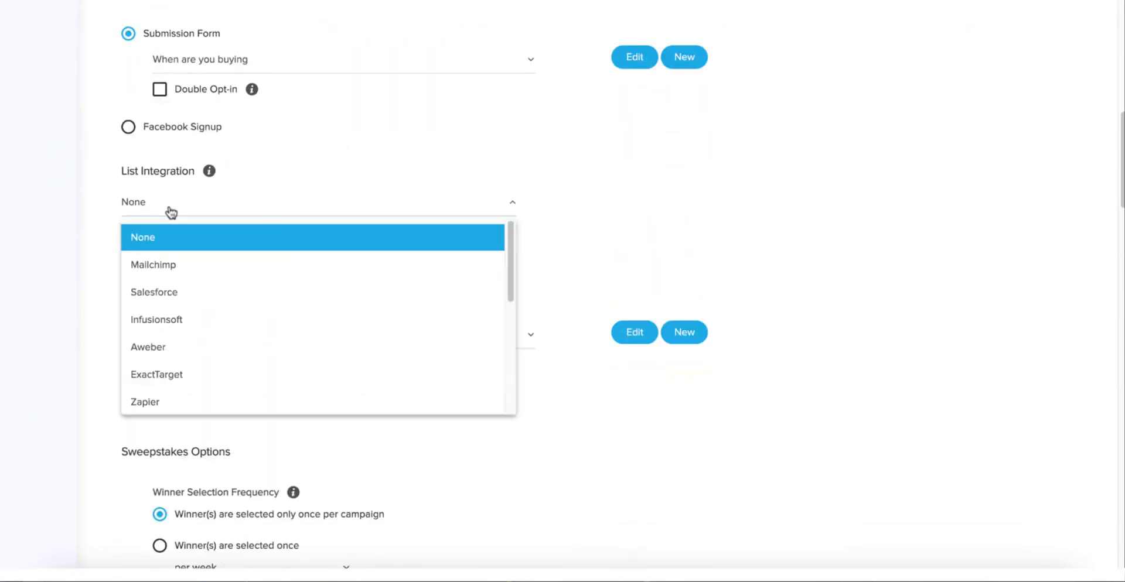
pyautogui.click(156, 269)
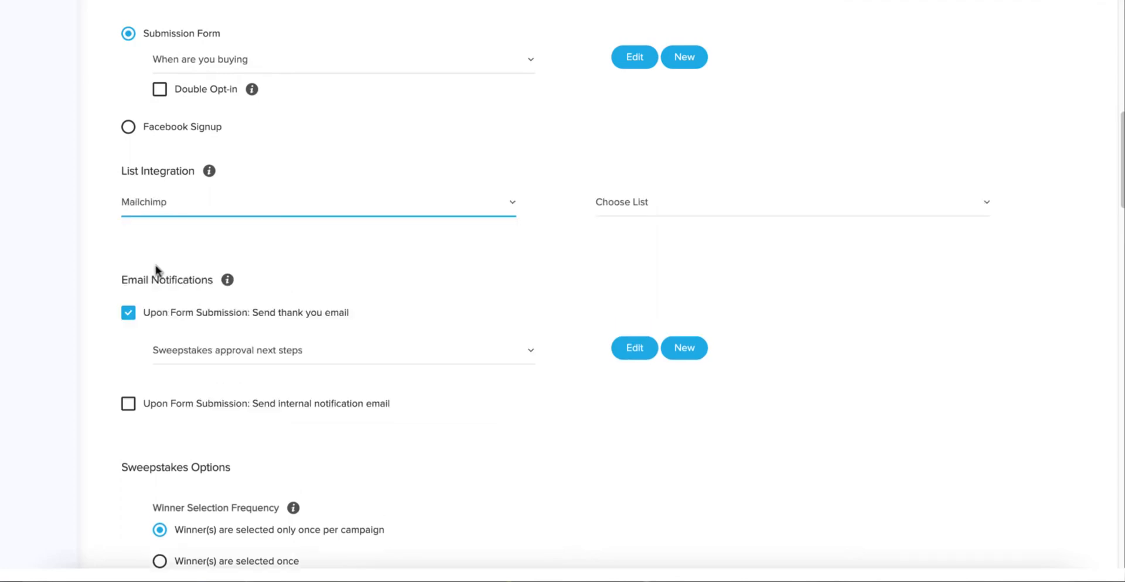
pyautogui.click(638, 203)
pyautogui.click(640, 264)
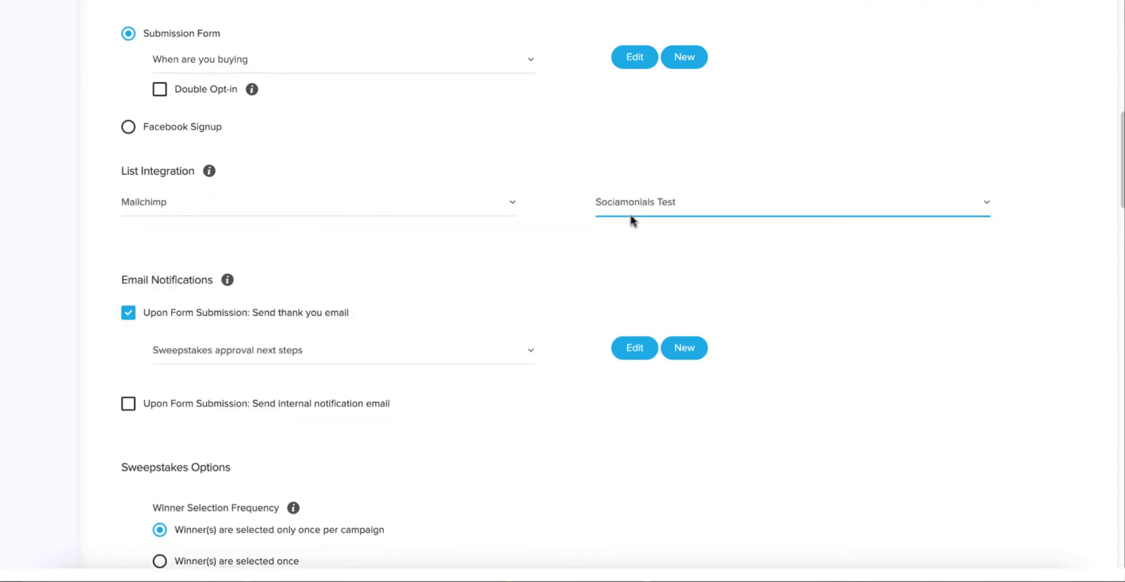
# Open the "Sweepstakes approval next steps" thank-you email for editing and review its message text.
pyautogui.scroll(-3, 491, 244)
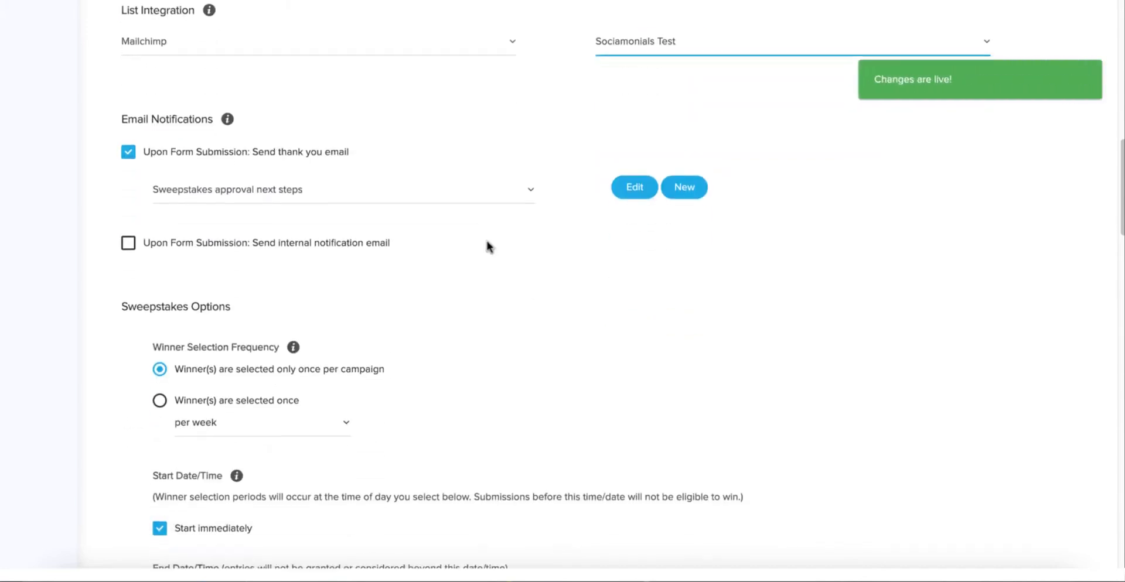
pyautogui.scroll(-2, 488, 243)
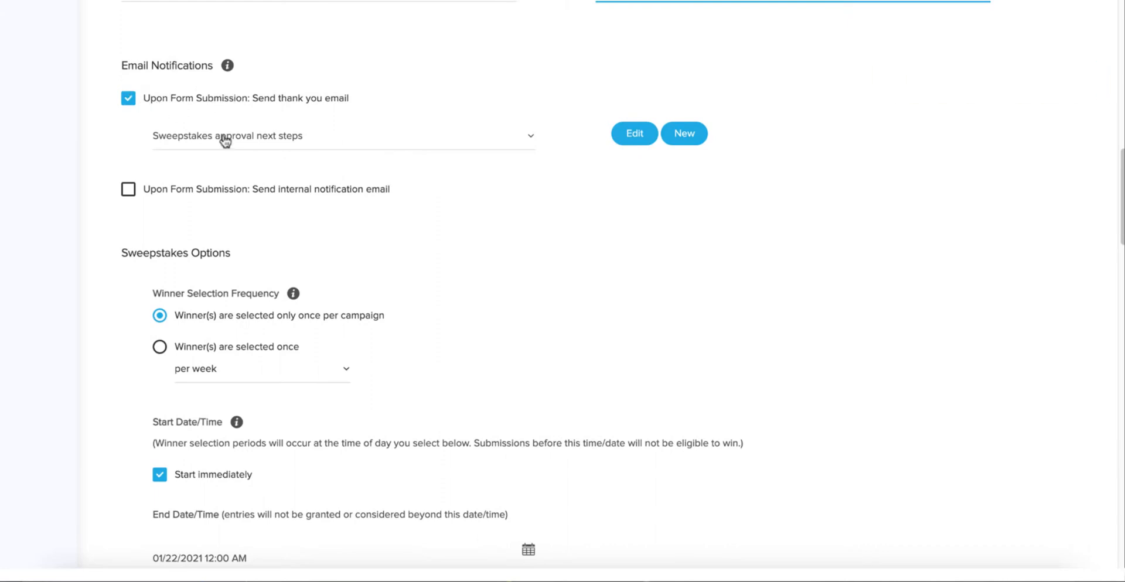
pyautogui.click(634, 135)
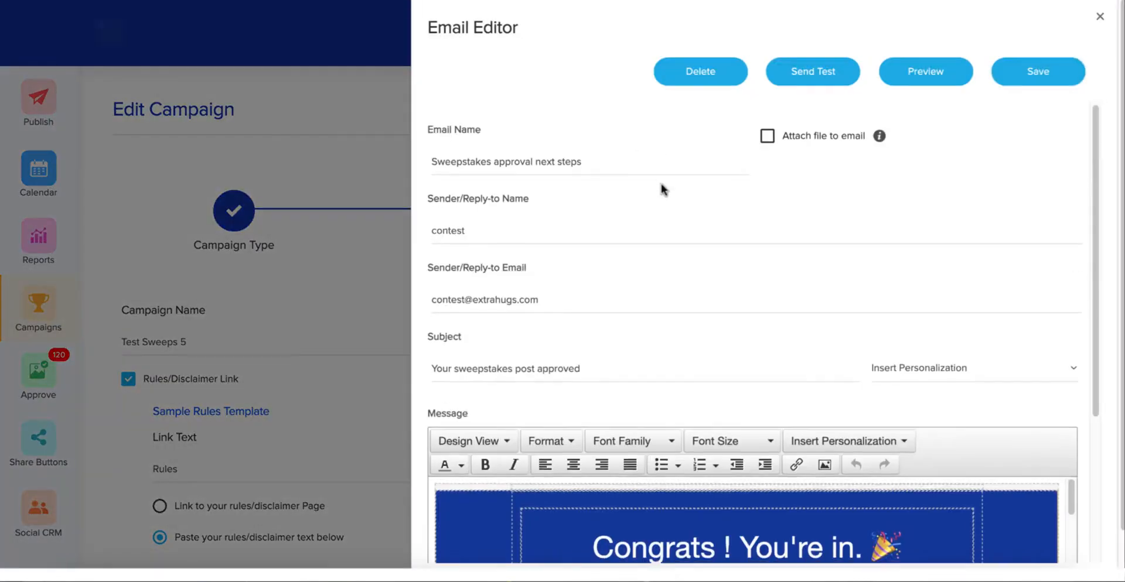
pyautogui.scroll(-2, 664, 186)
pyautogui.scroll(-2, 663, 183)
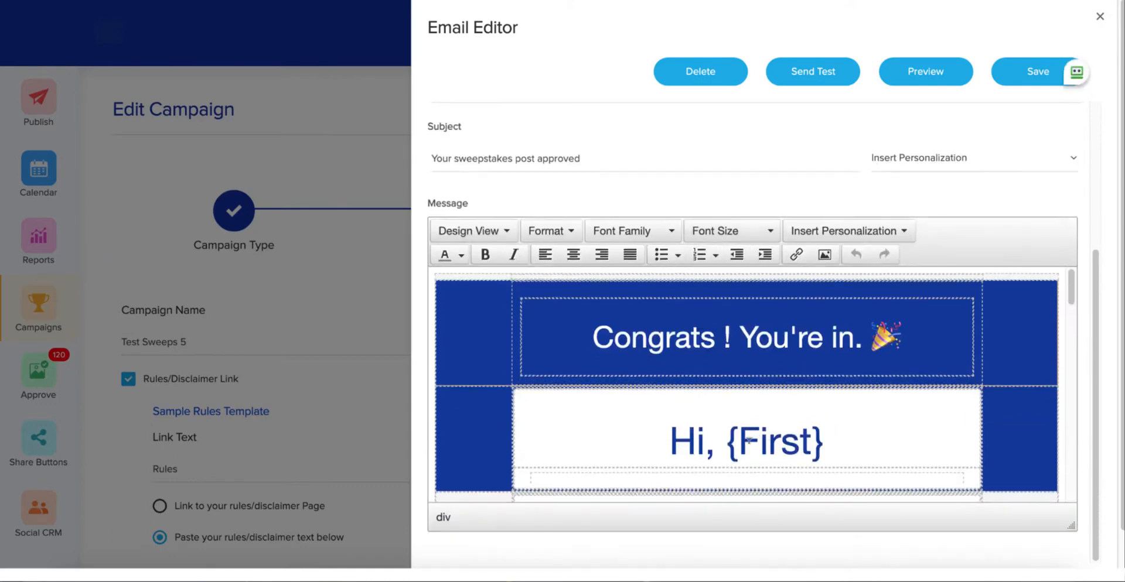
pyautogui.scroll(-3, 747, 437)
pyautogui.scroll(2, 752, 410)
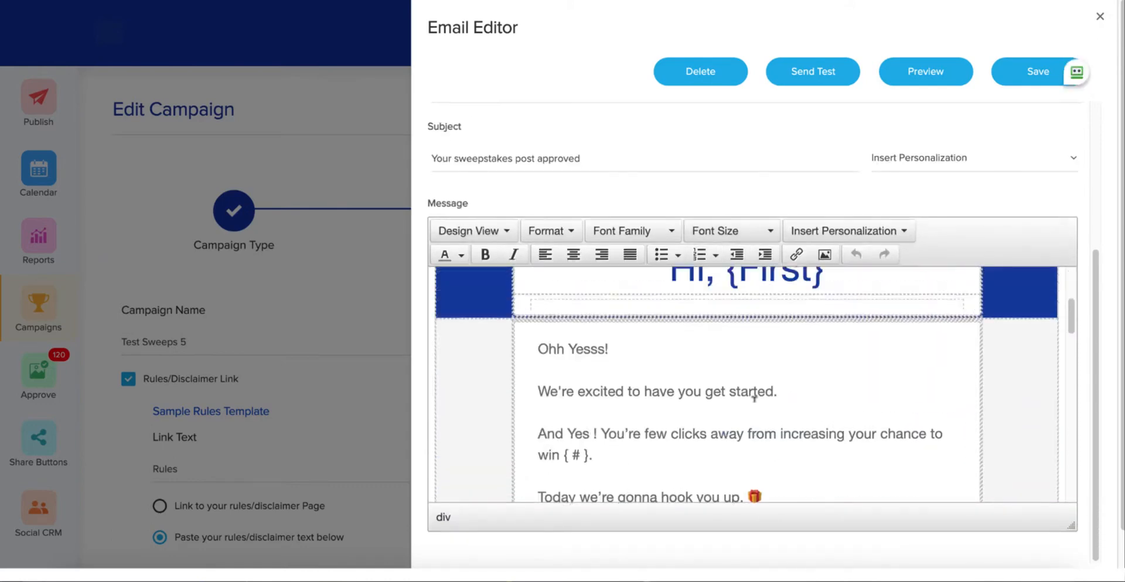
pyautogui.scroll(1, 753, 397)
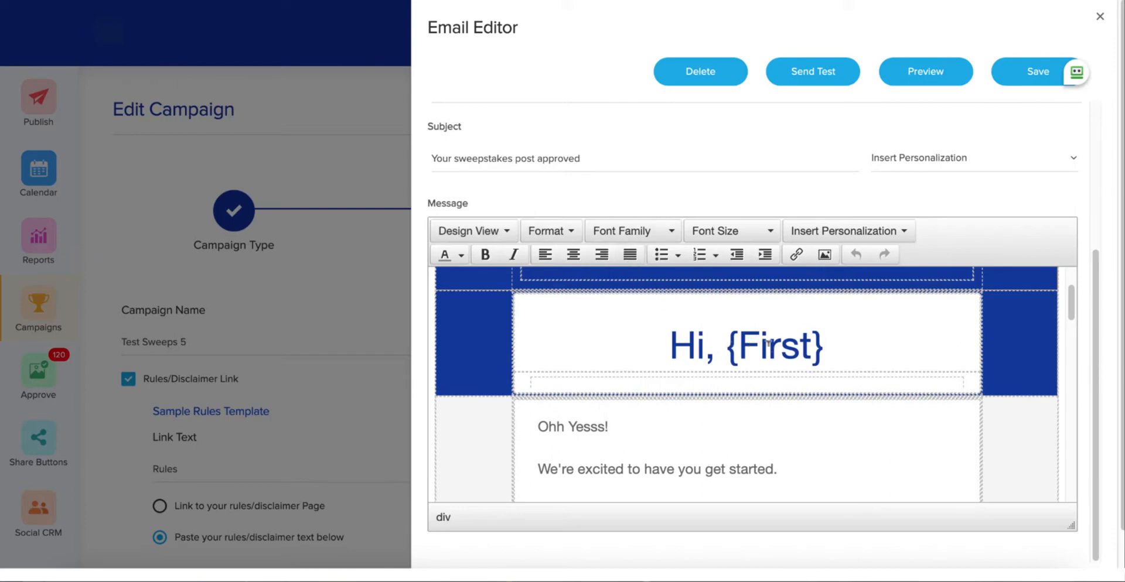
# Replace the message's opening line "Ohh Yesss!" with "Thank you {First}!", inserting the First personalization field.
pyautogui.click(823, 343)
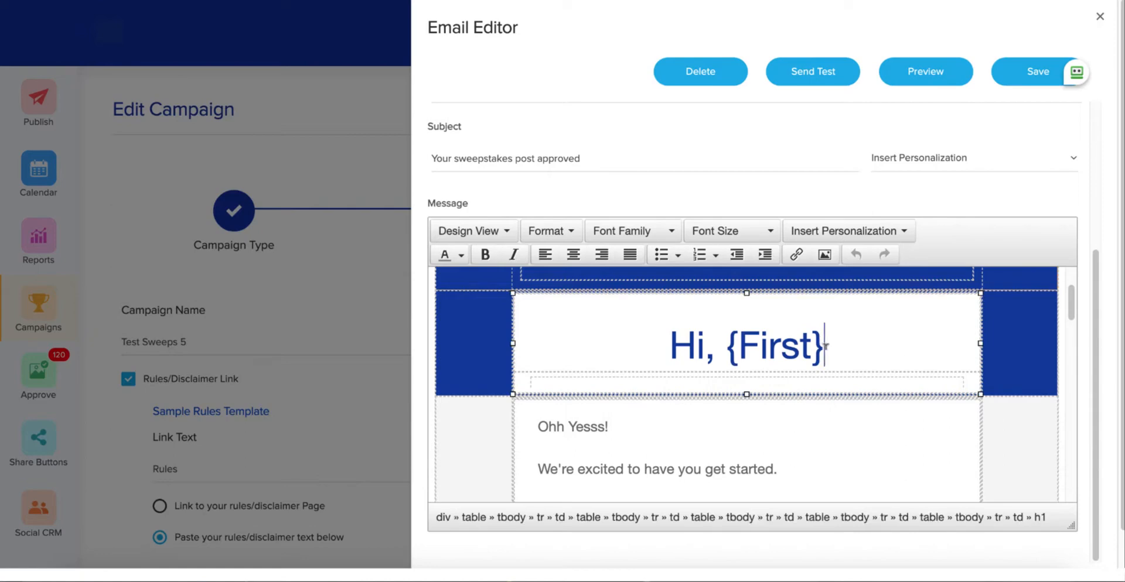
pyautogui.click(607, 427)
pyautogui.moveTo(580, 425); pyautogui.dragTo(540, 422)
pyautogui.write('Thank you !')
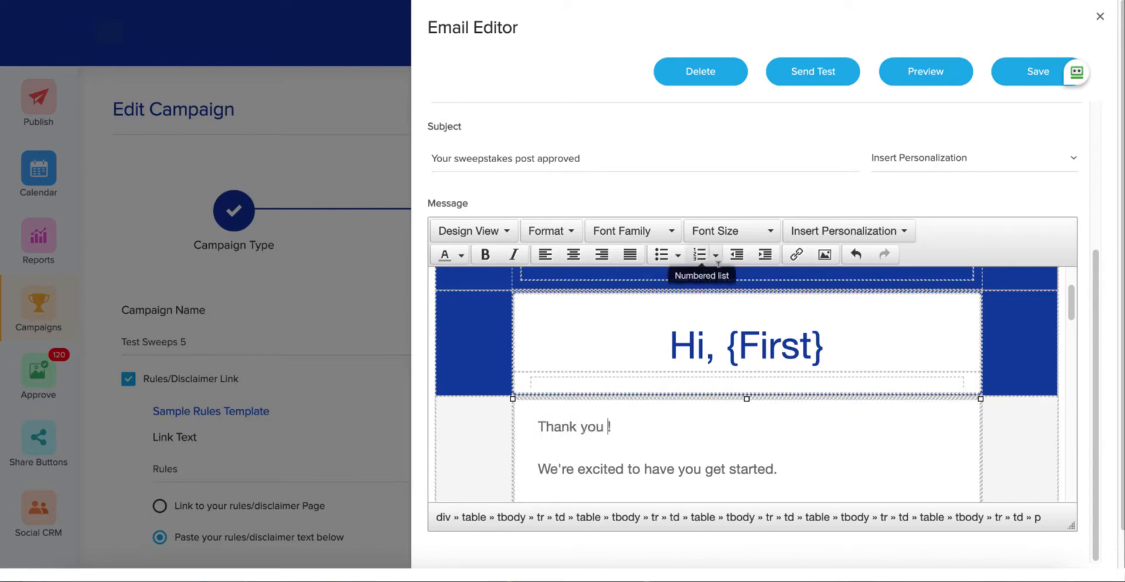
pyautogui.click(842, 233)
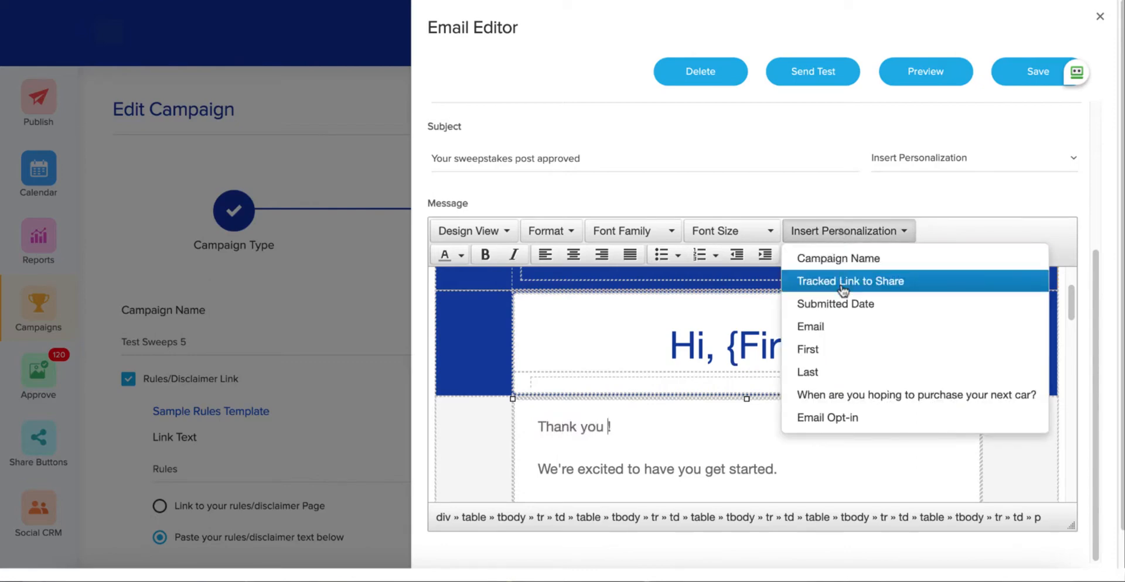
pyautogui.click(844, 353)
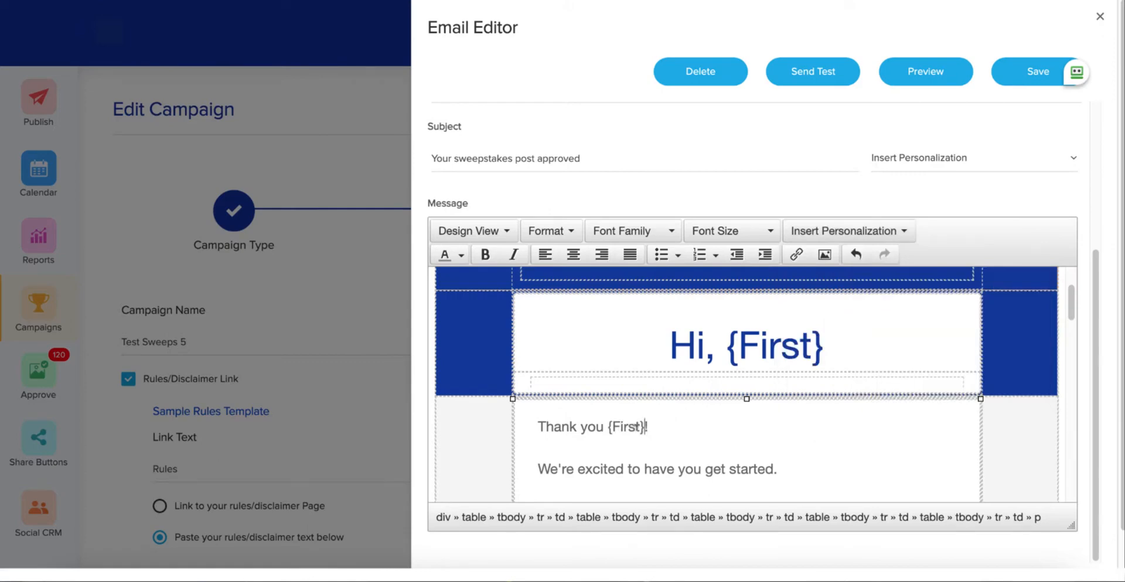
# Append the First personalization field and an exclamation mark to the email's subject, and save the email.
pyautogui.scroll(1, 603, 228)
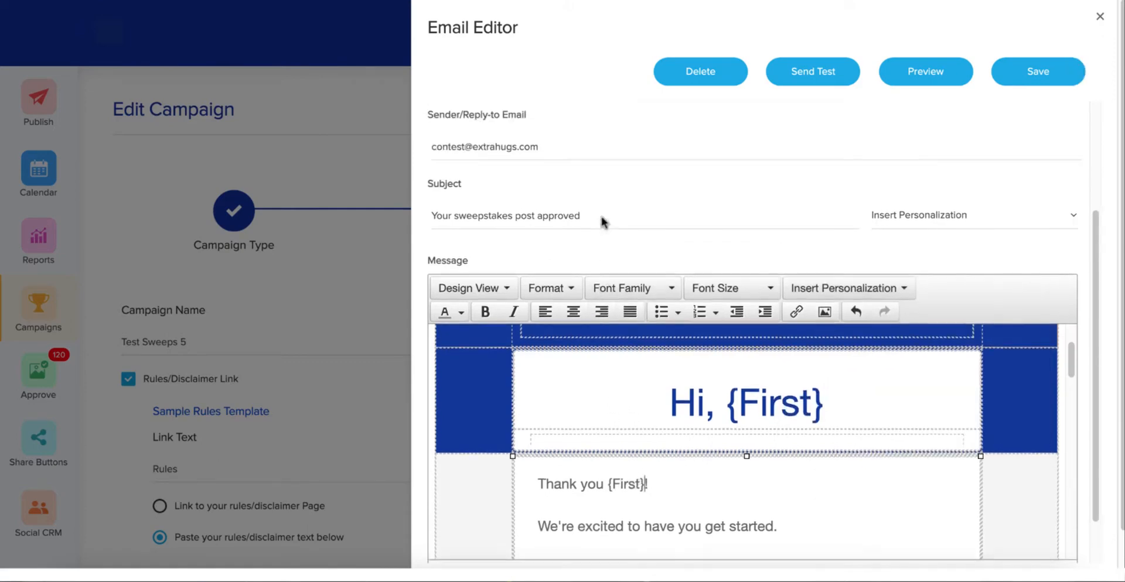
pyautogui.click(628, 220)
pyautogui.click(944, 228)
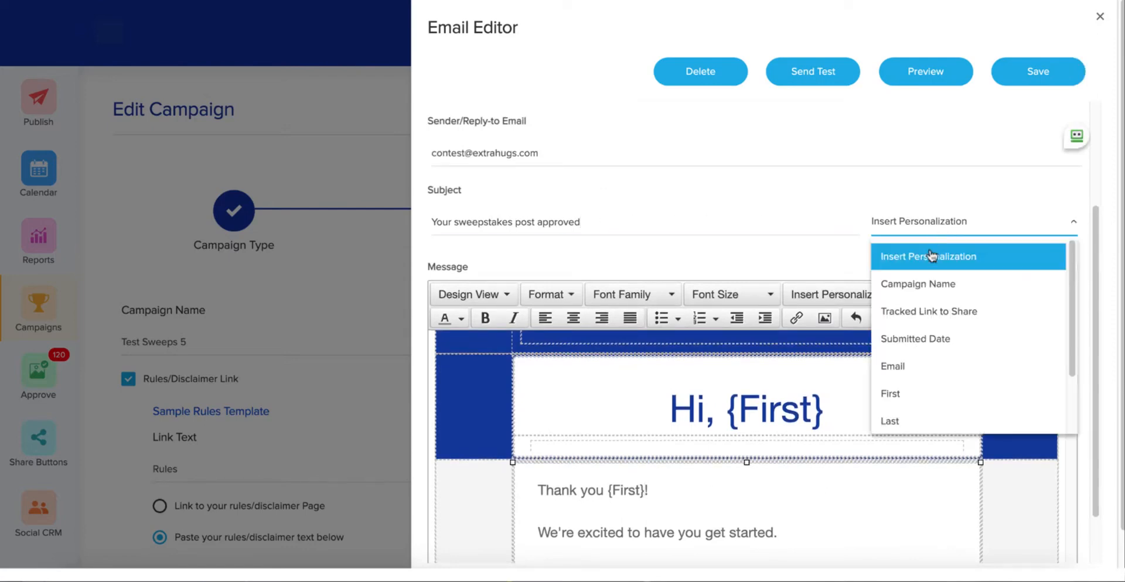
pyautogui.click(918, 394)
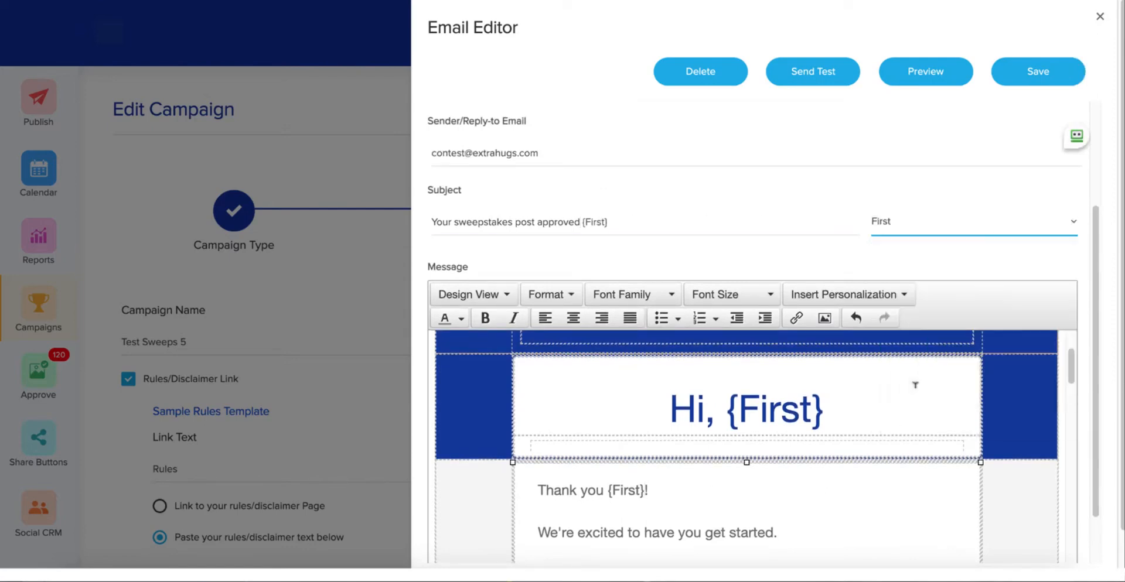
pyautogui.click(714, 221)
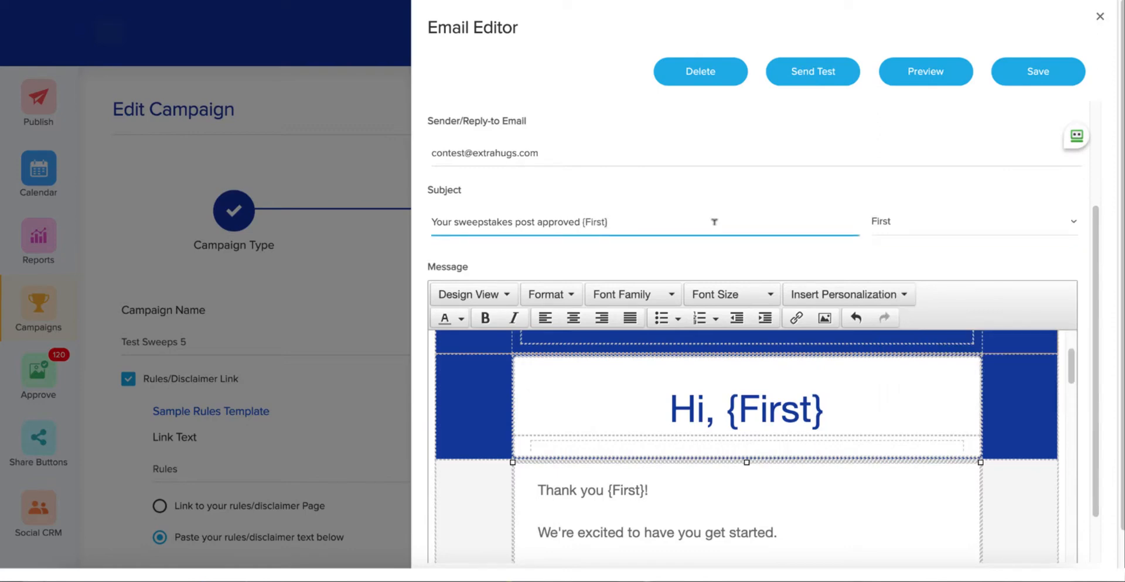
pyautogui.write('!')
pyautogui.click(1037, 71)
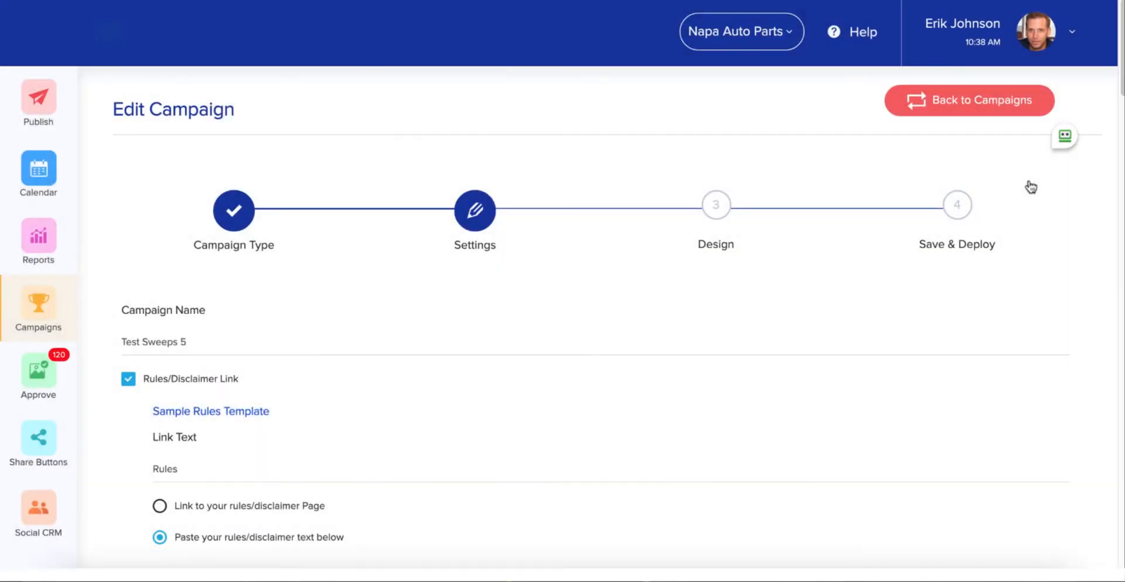
# Set the Winner Selection Frequency in the Sweepstakes Options to winners selected once per week.
pyautogui.scroll(-15, 521, 283)
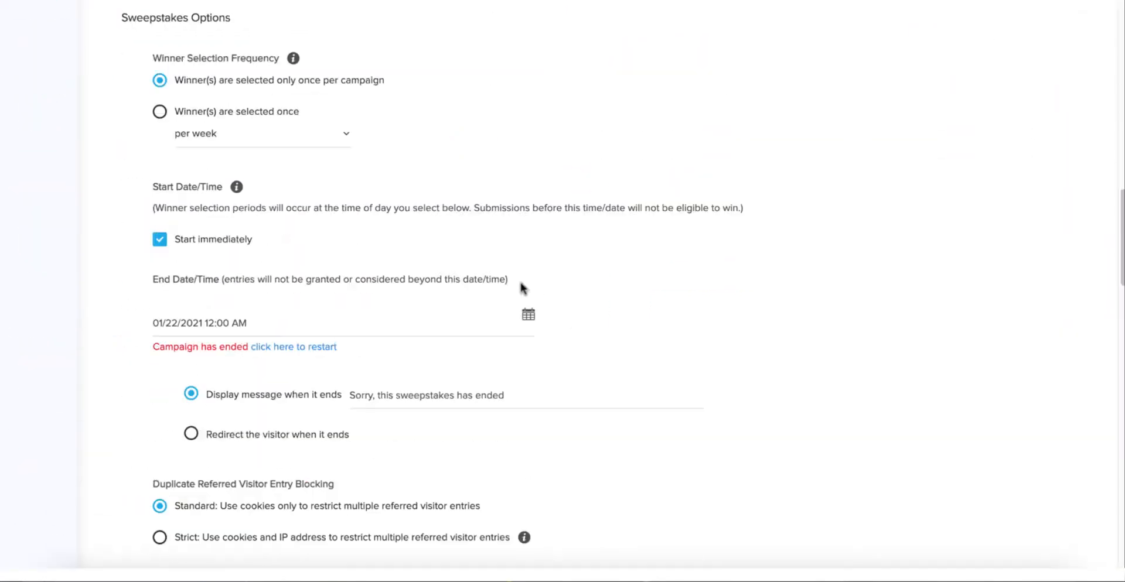
pyautogui.scroll(3, 506, 199)
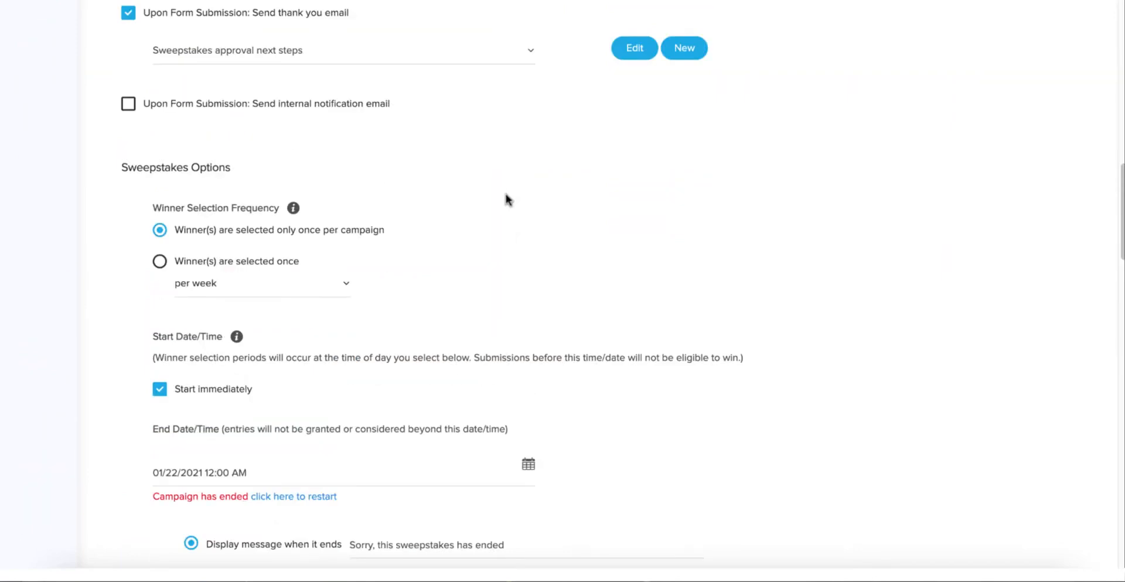
pyautogui.scroll(2, 504, 203)
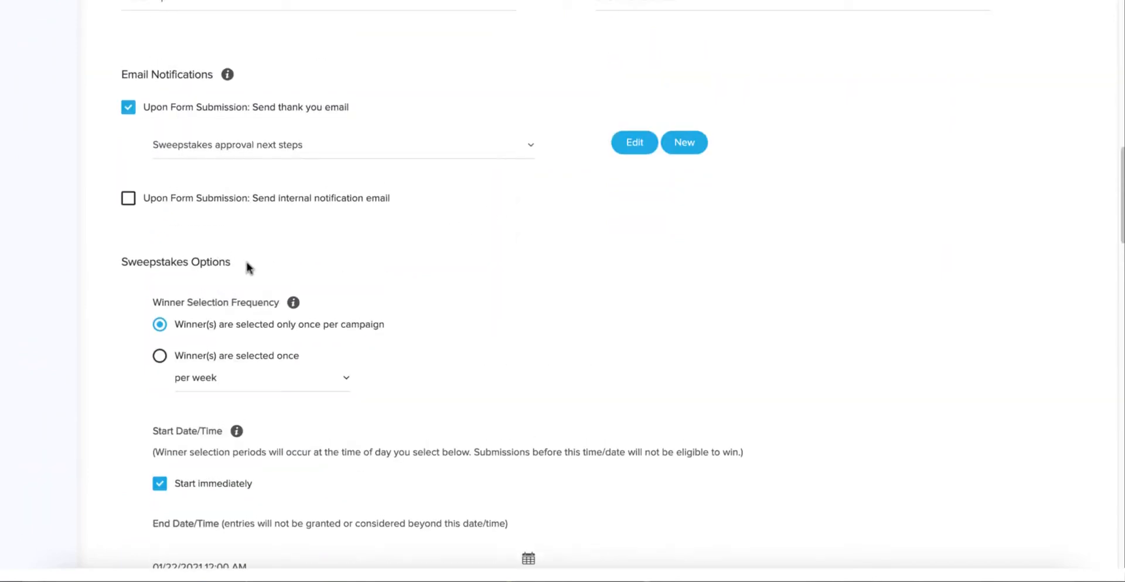
pyautogui.scroll(-1, 275, 269)
pyautogui.scroll(-1, 273, 276)
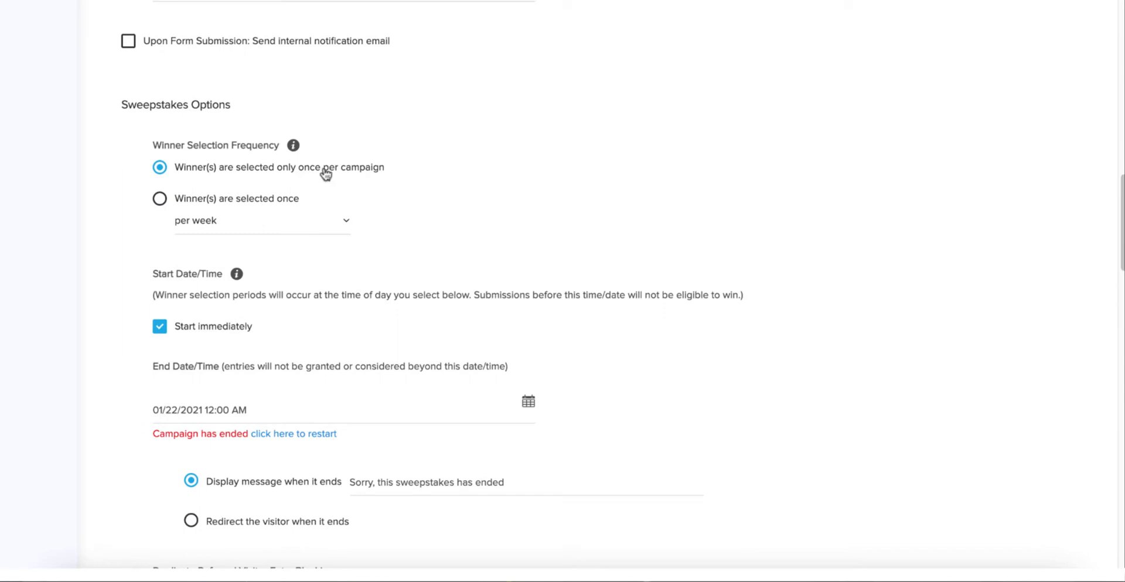
pyautogui.click(160, 200)
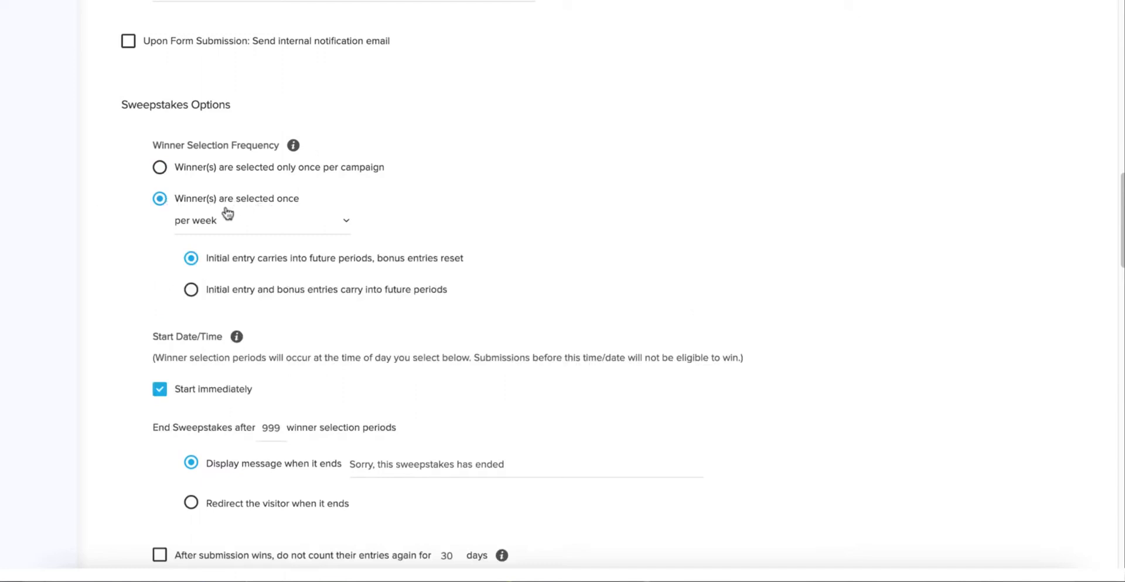
pyautogui.click(192, 221)
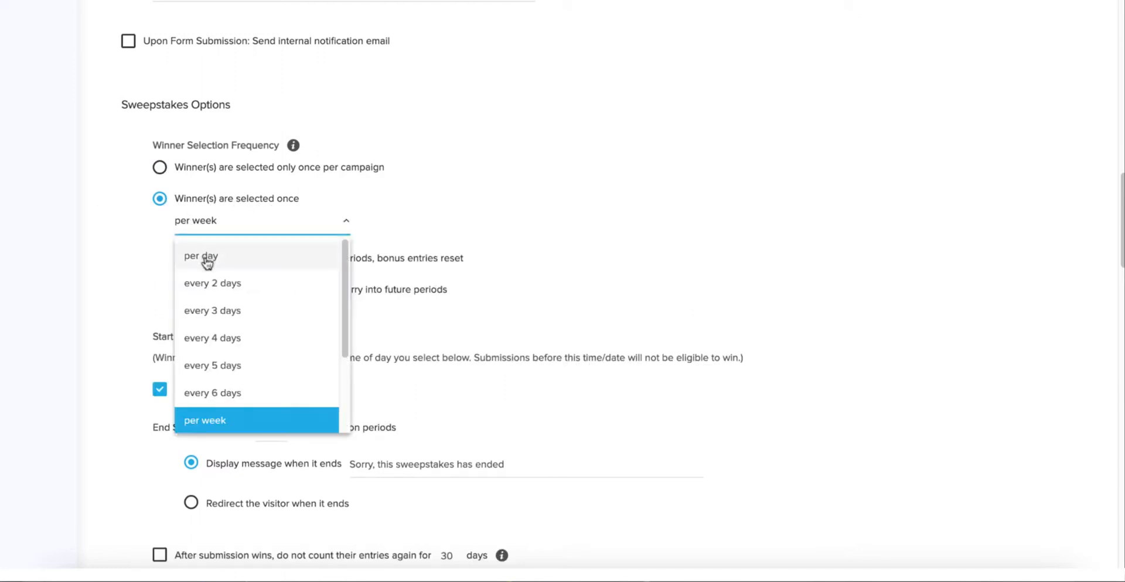
pyautogui.scroll(-2, 230, 320)
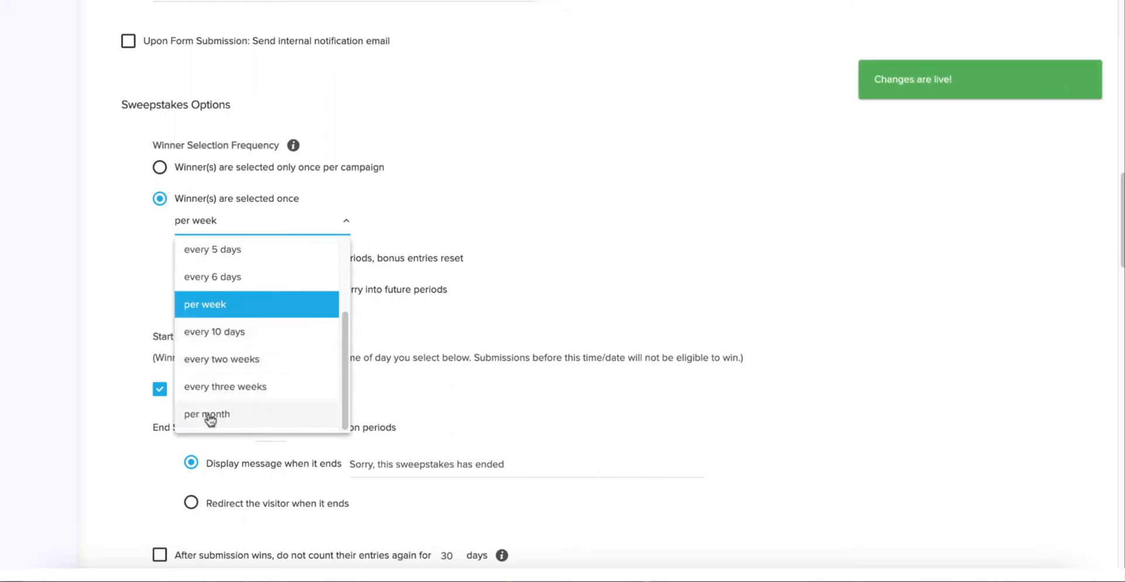
pyautogui.click(215, 306)
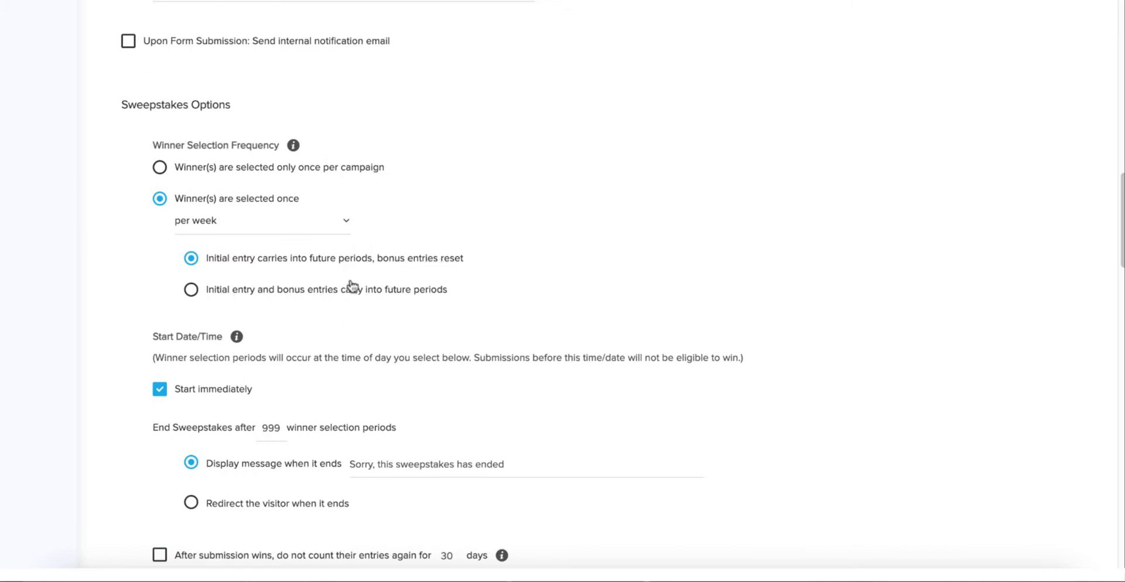
# Review the sweepstakes options for start and end, repeat winners, duplicate entry blocking, maximum entries and confetti.
pyautogui.scroll(-1, 360, 307)
pyautogui.scroll(-5, 351, 304)
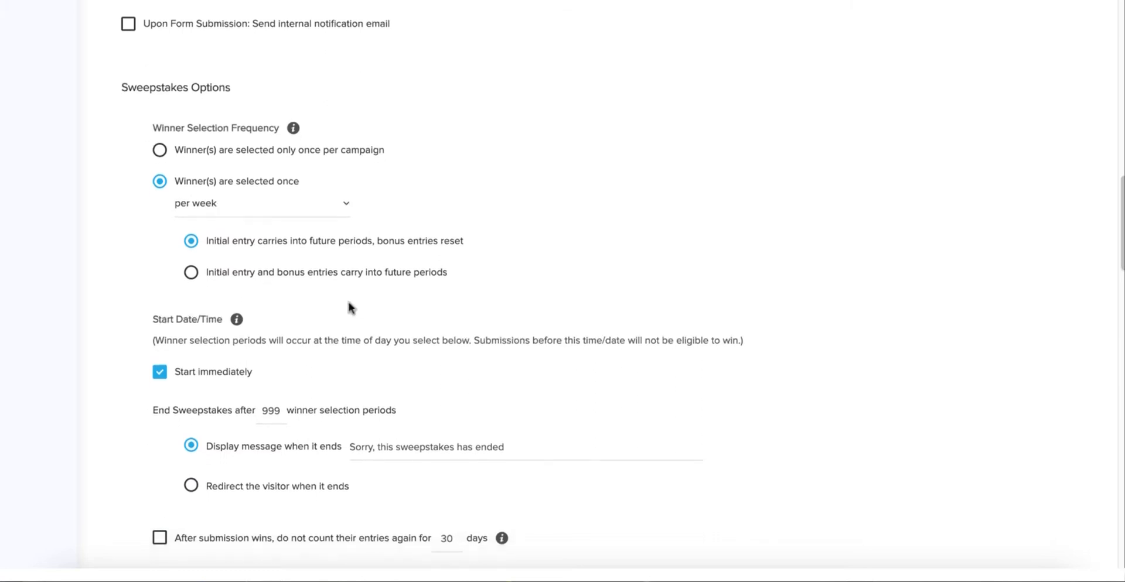
pyautogui.scroll(-2, 347, 304)
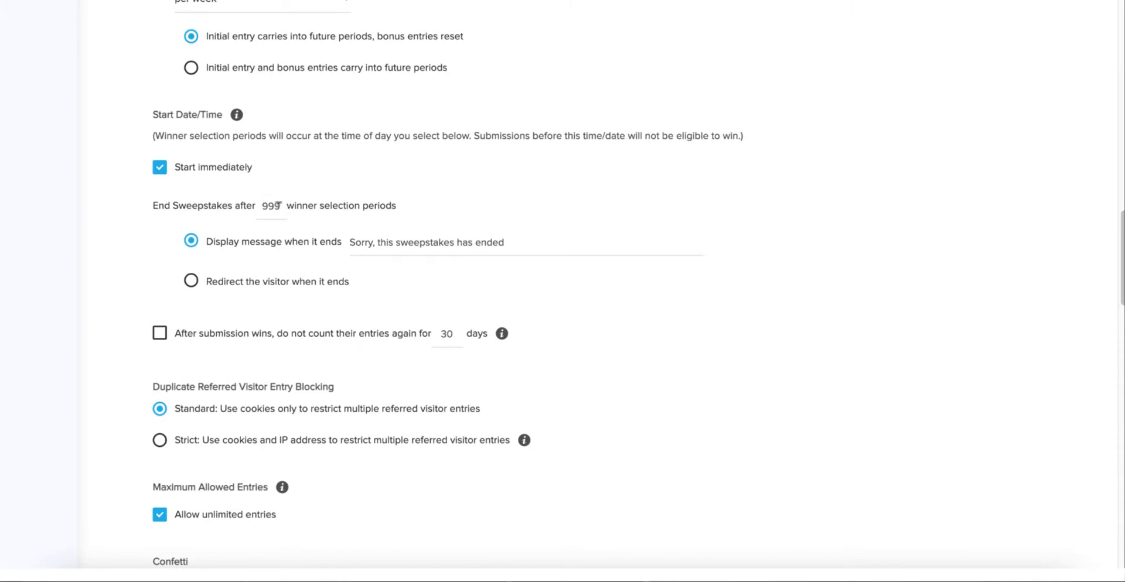
pyautogui.scroll(1, 258, 173)
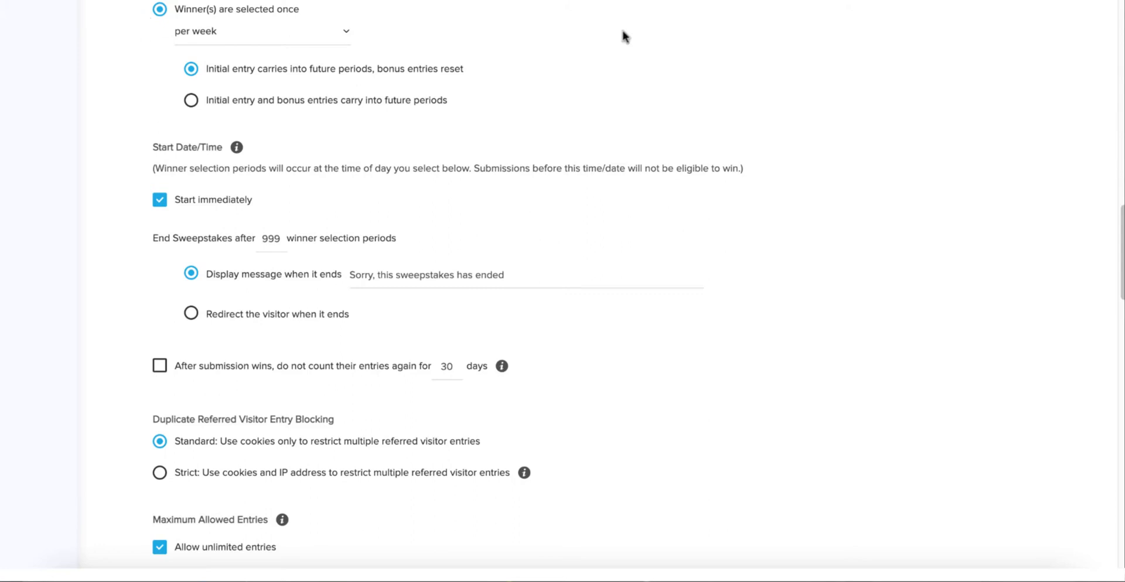
pyautogui.scroll(-3, 615, 47)
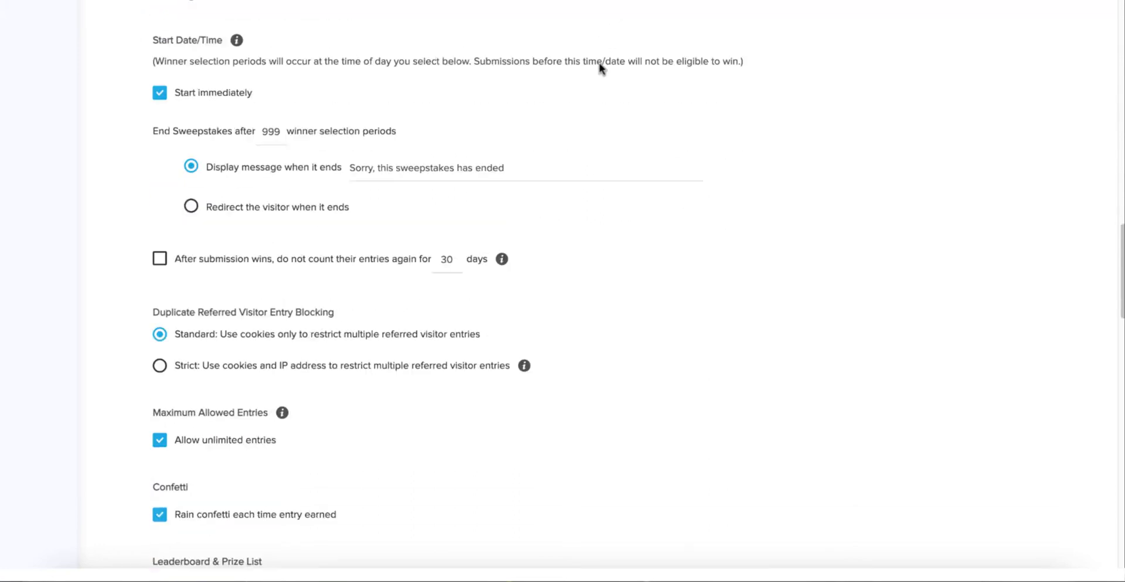
pyautogui.scroll(-1, 598, 67)
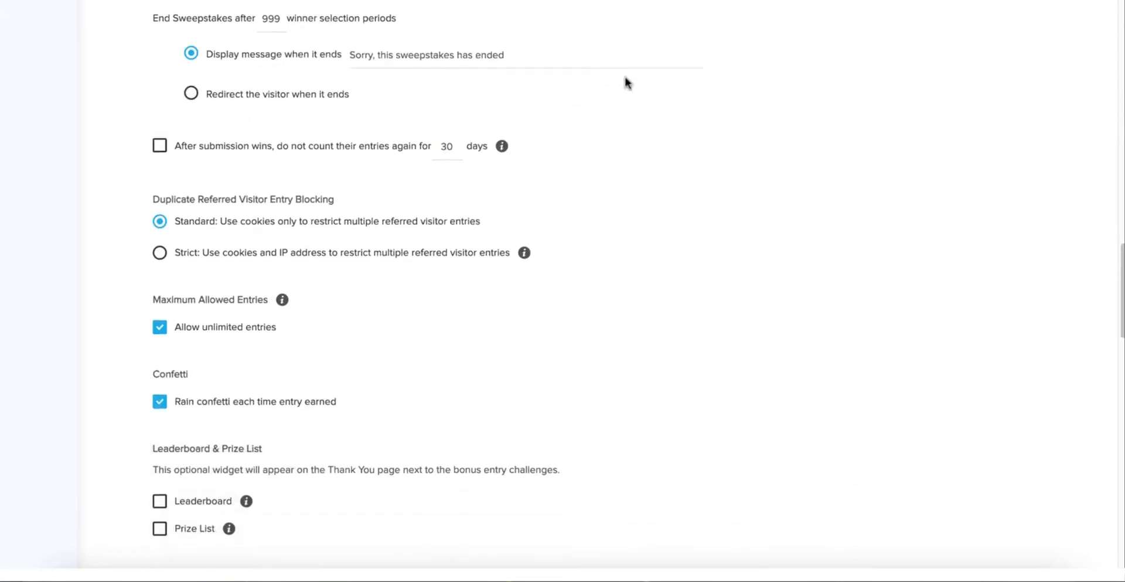
pyautogui.scroll(-1, 659, 129)
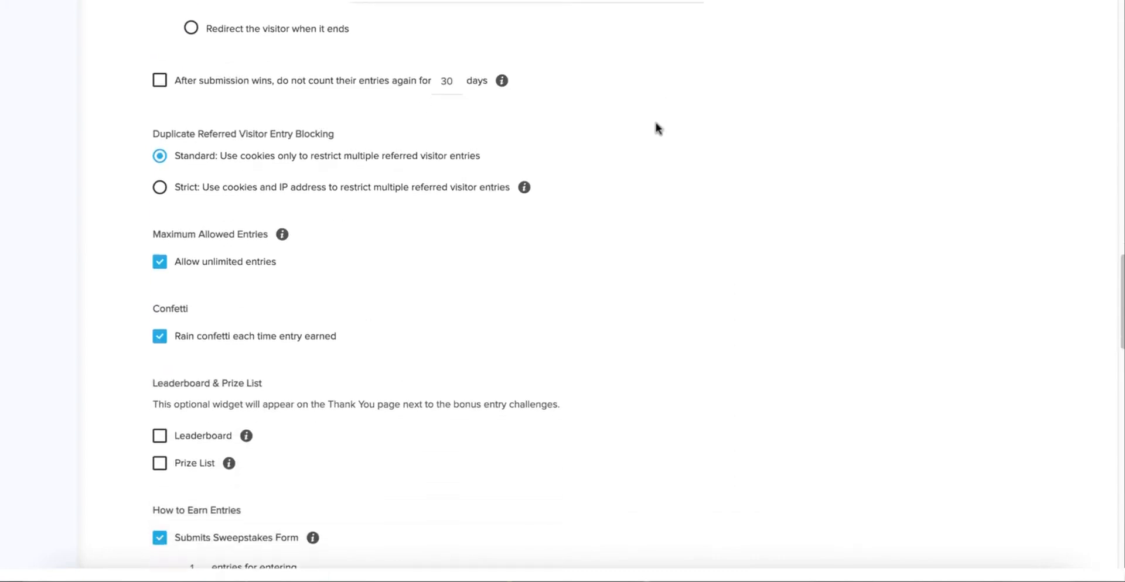
pyautogui.scroll(-1, 656, 129)
pyautogui.scroll(-1, 658, 130)
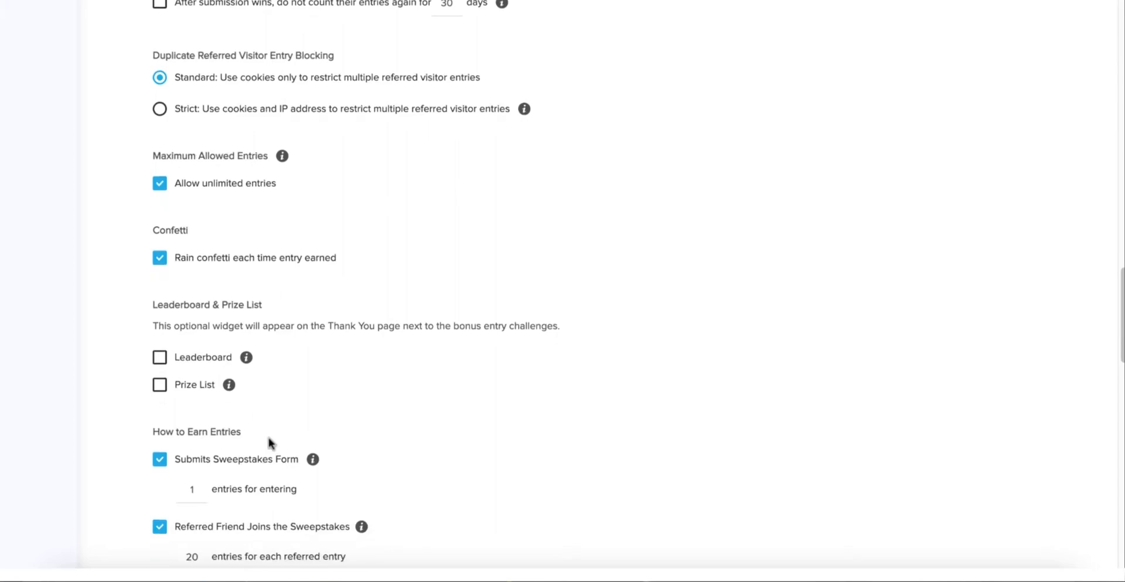
# Enable both the Leaderboard and the Prize List for the Thank You page widget.
pyautogui.click(161, 362)
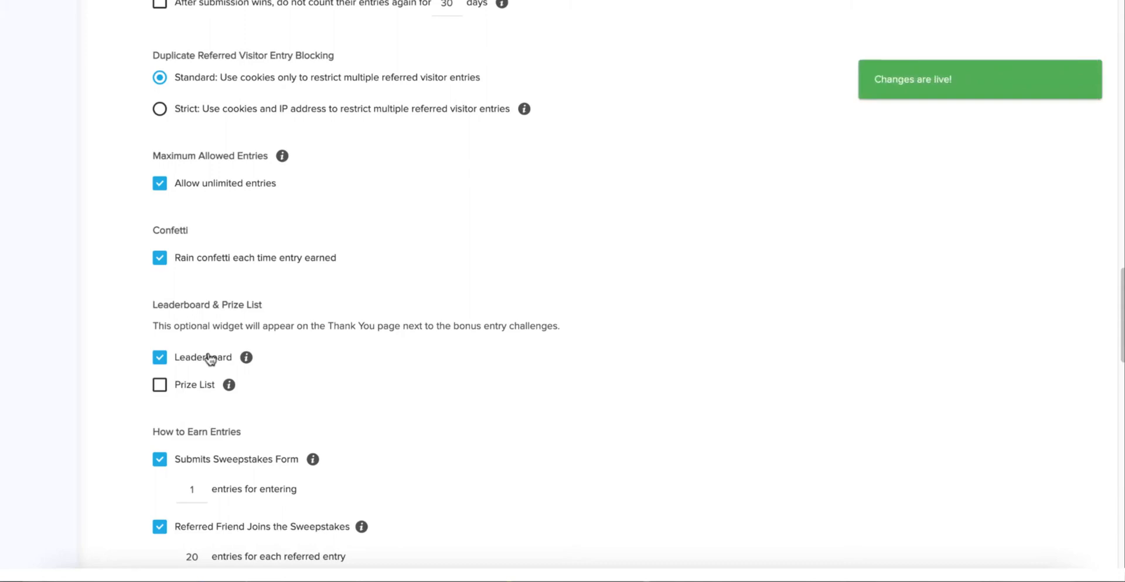
pyautogui.scroll(-1, 351, 276)
pyautogui.scroll(-2, 351, 278)
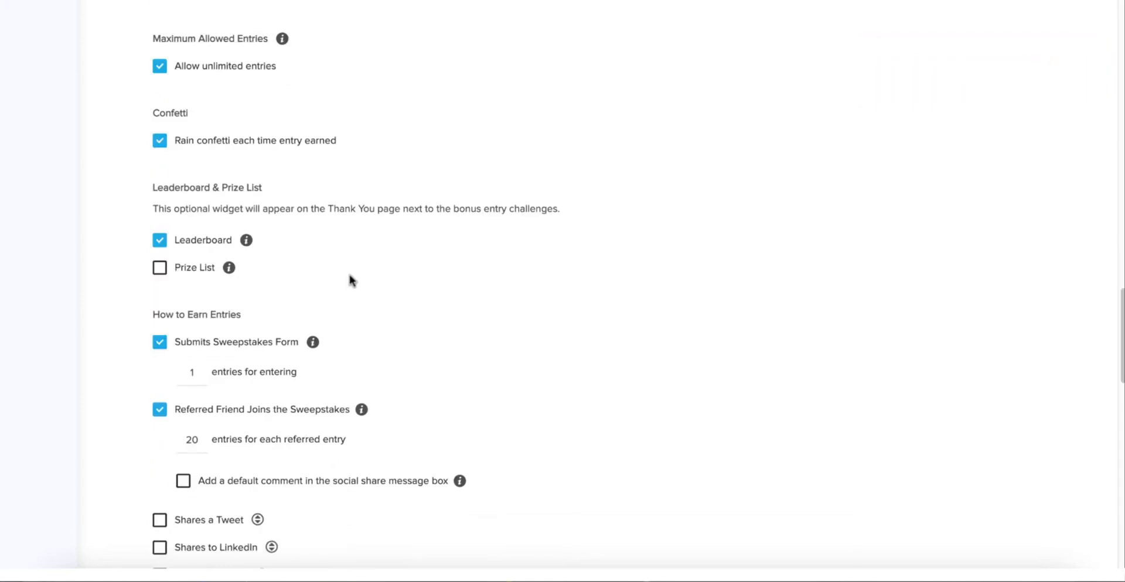
pyautogui.click(160, 269)
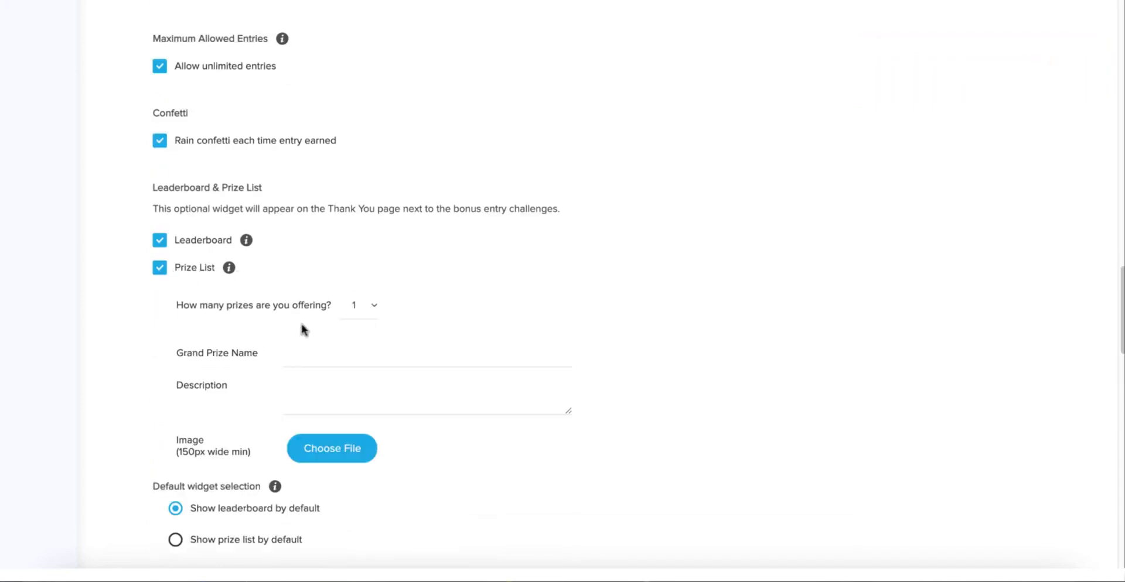
# Name the grand prize "Borrow Our Ferrari For The Summer!" and move on to its description.
pyautogui.click(326, 348)
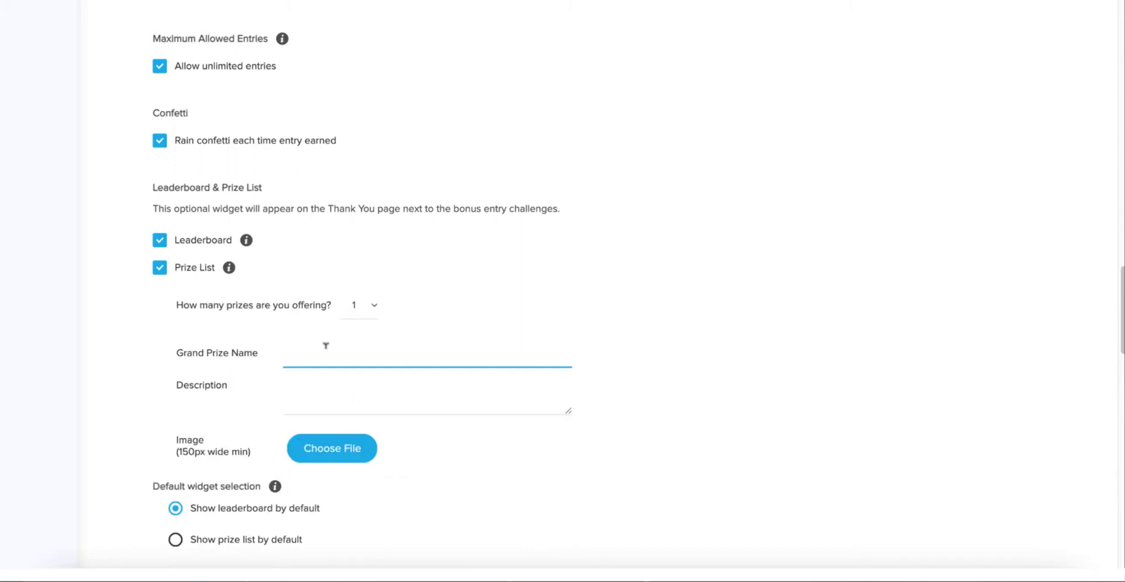
pyautogui.write('Borrow Our Ferrari For The Summer!')
pyautogui.press('Tab')
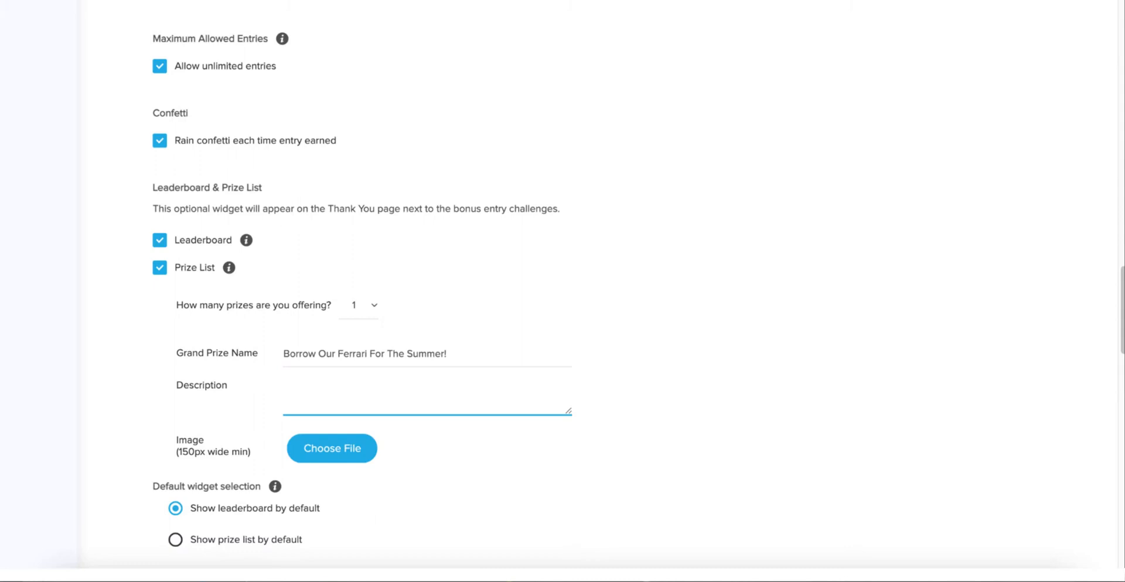
# Describe the grand prize as "Longest test drive ever." and upload ferrari logo.png from the images folder as its picture.
pyautogui.write('Longest test drive ever.')
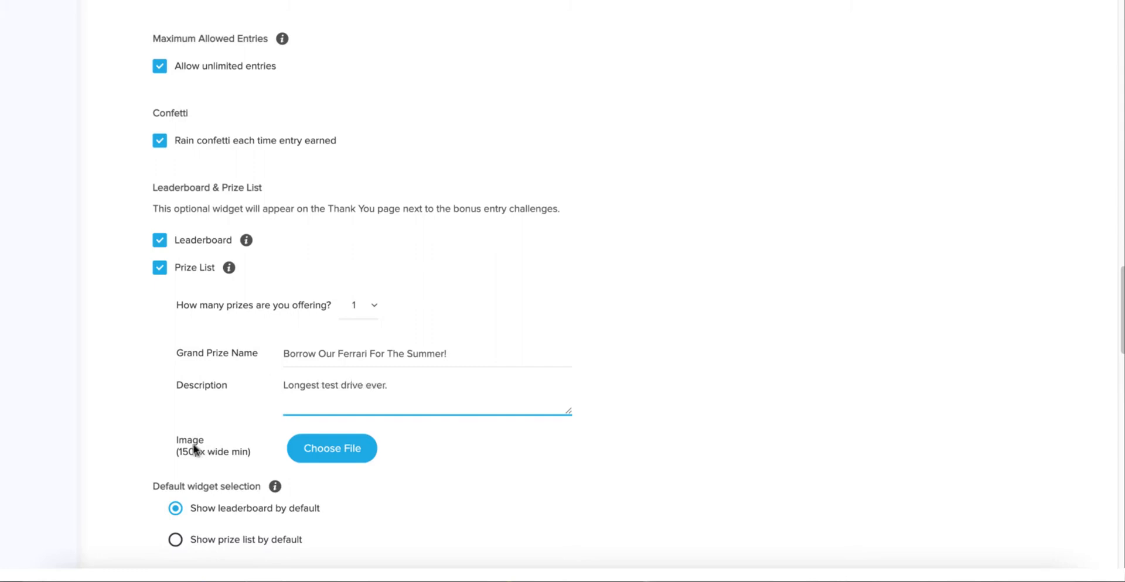
pyautogui.click(349, 447)
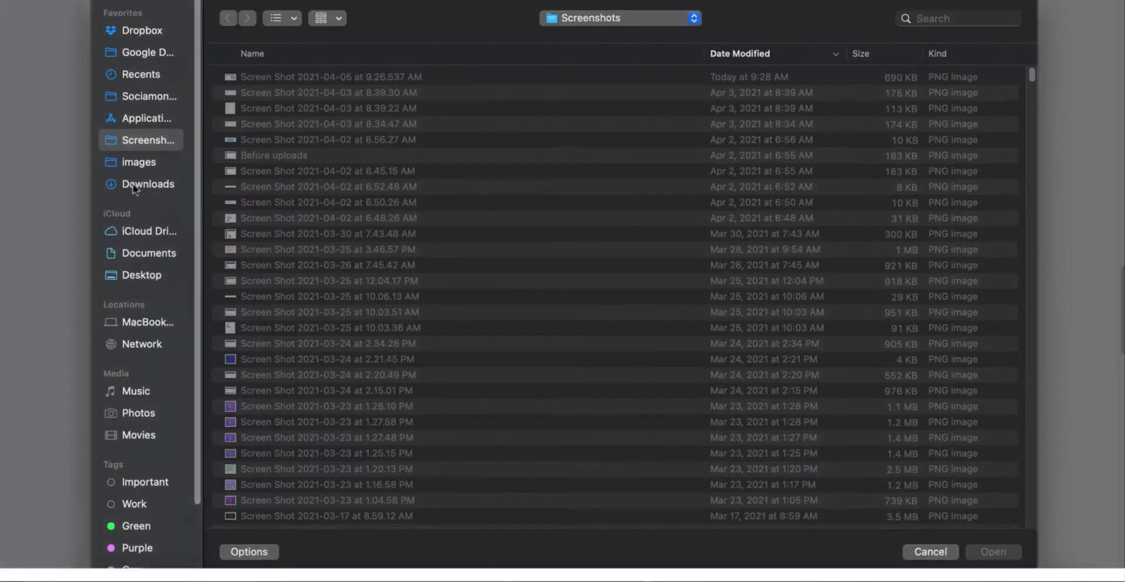
pyautogui.click(136, 163)
pyautogui.doubleClick(248, 76)
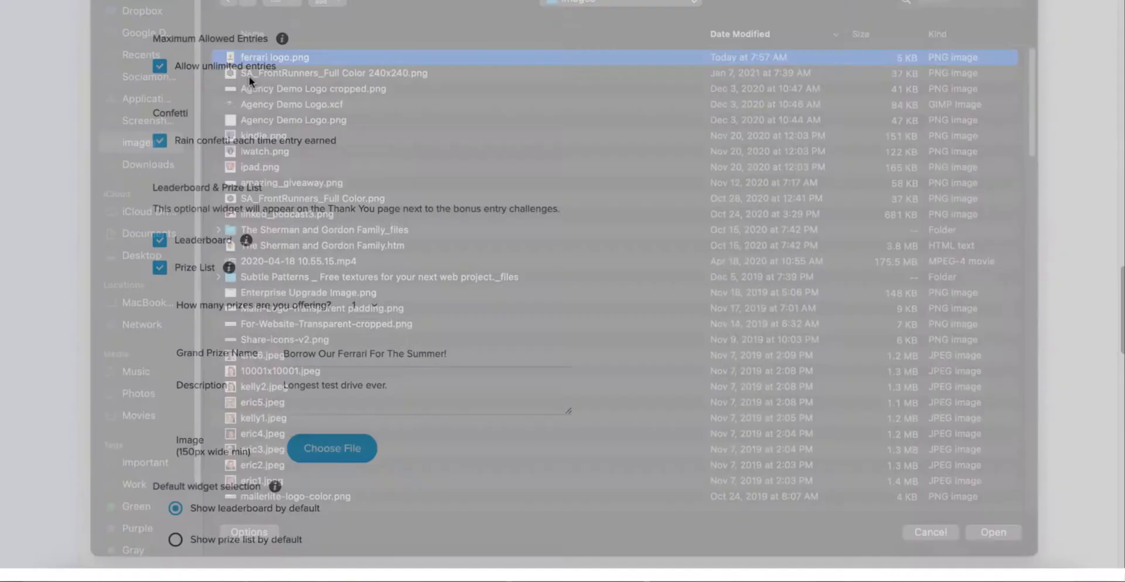
pyautogui.scroll(-3, 697, 334)
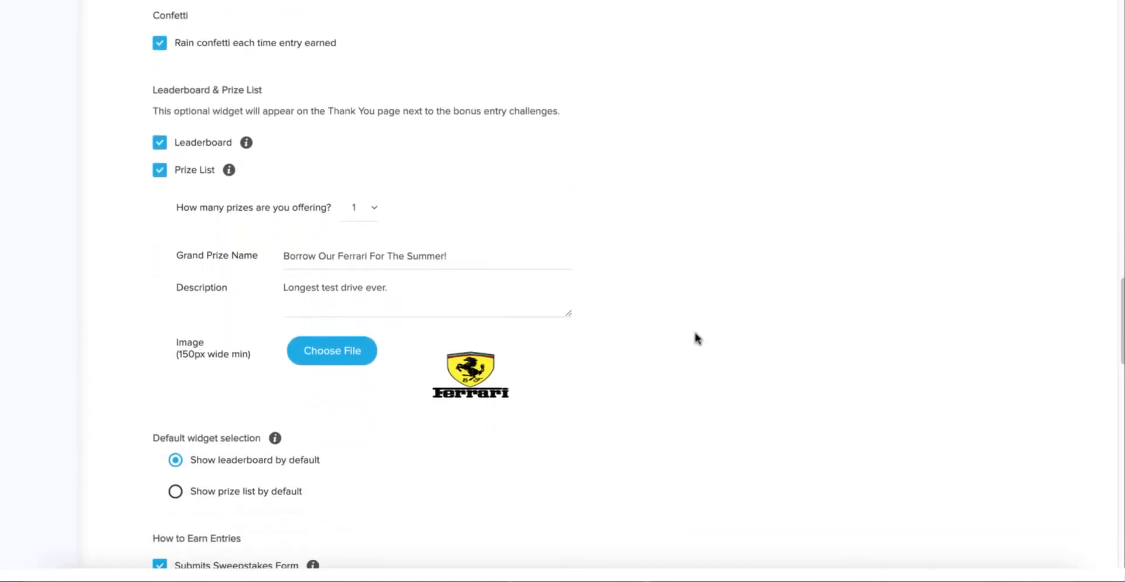
pyautogui.scroll(-1, 695, 334)
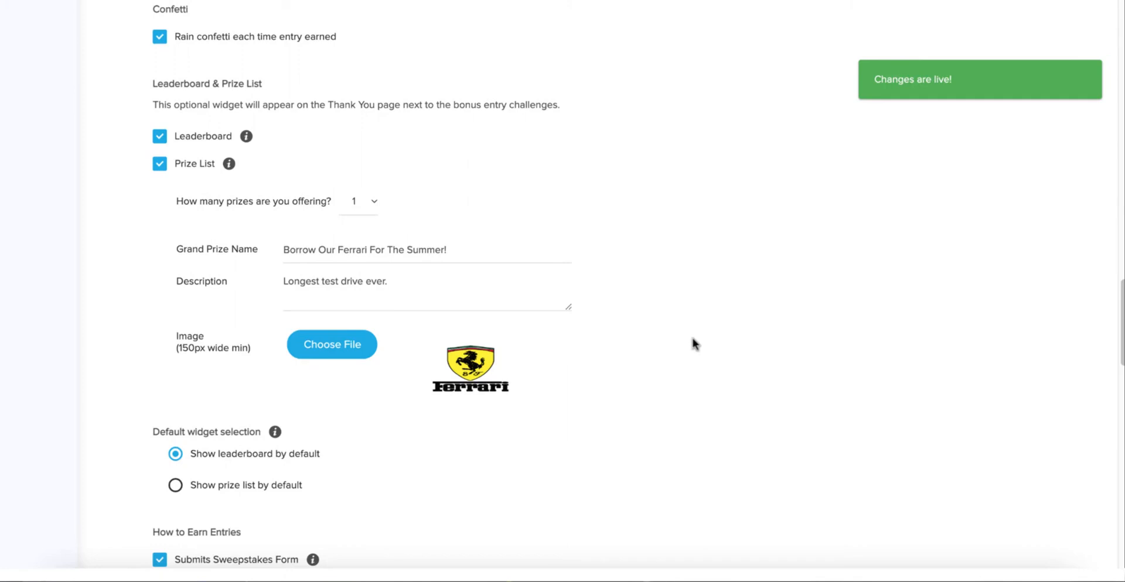
pyautogui.scroll(-2, 680, 339)
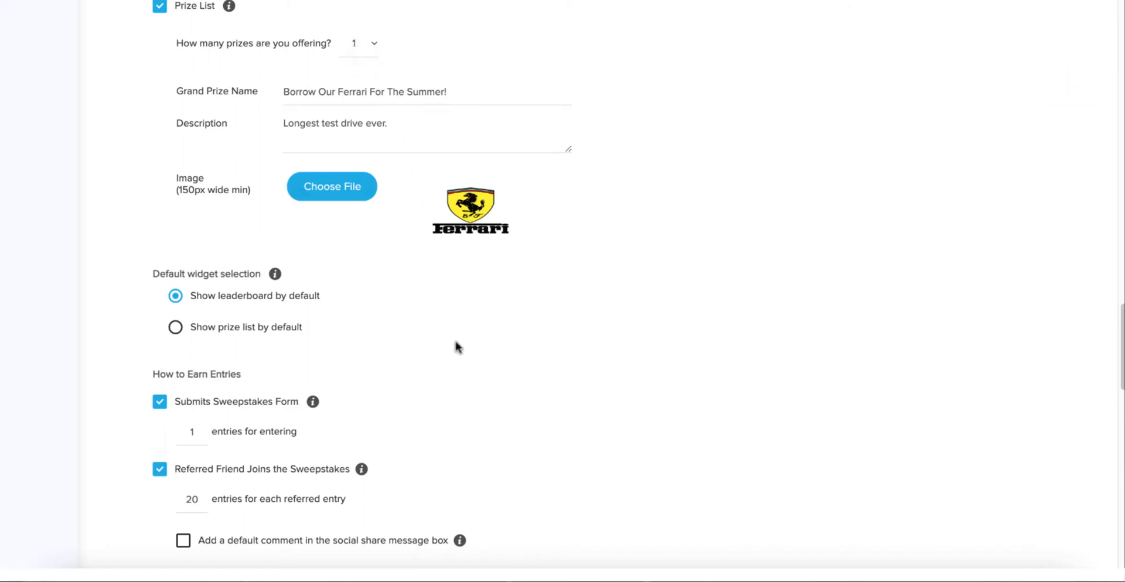
pyautogui.scroll(-1, 443, 343)
pyautogui.scroll(-2, 443, 344)
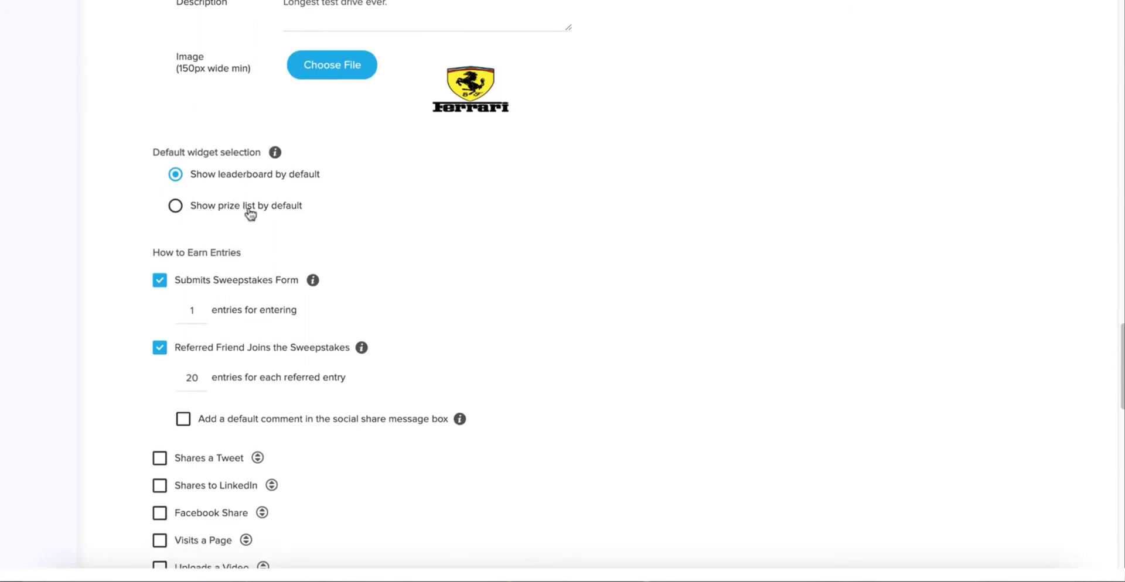
pyautogui.scroll(-3, 281, 212)
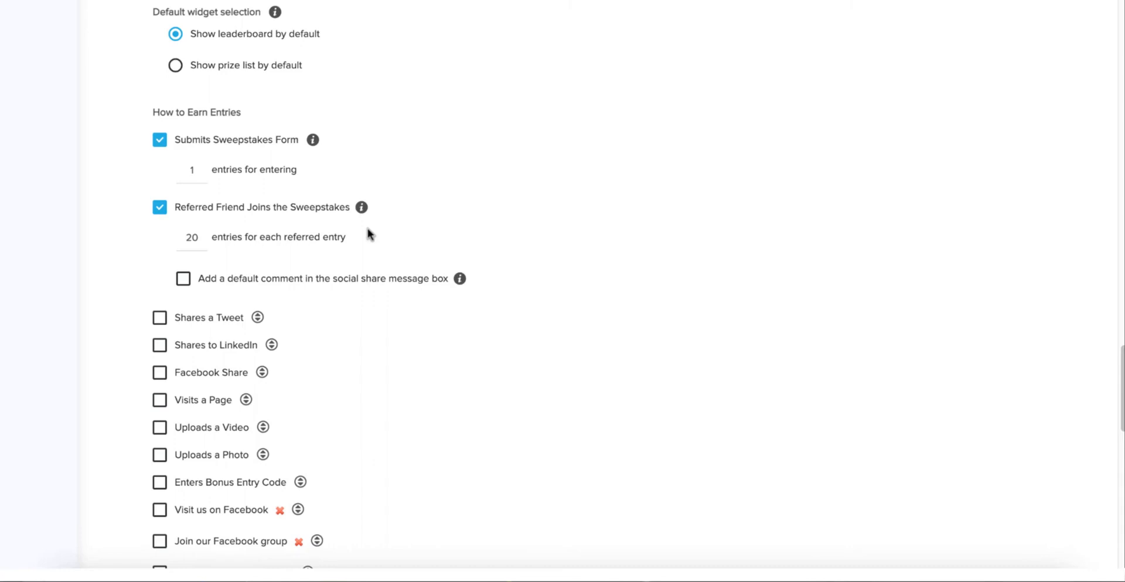
pyautogui.scroll(-2, 368, 236)
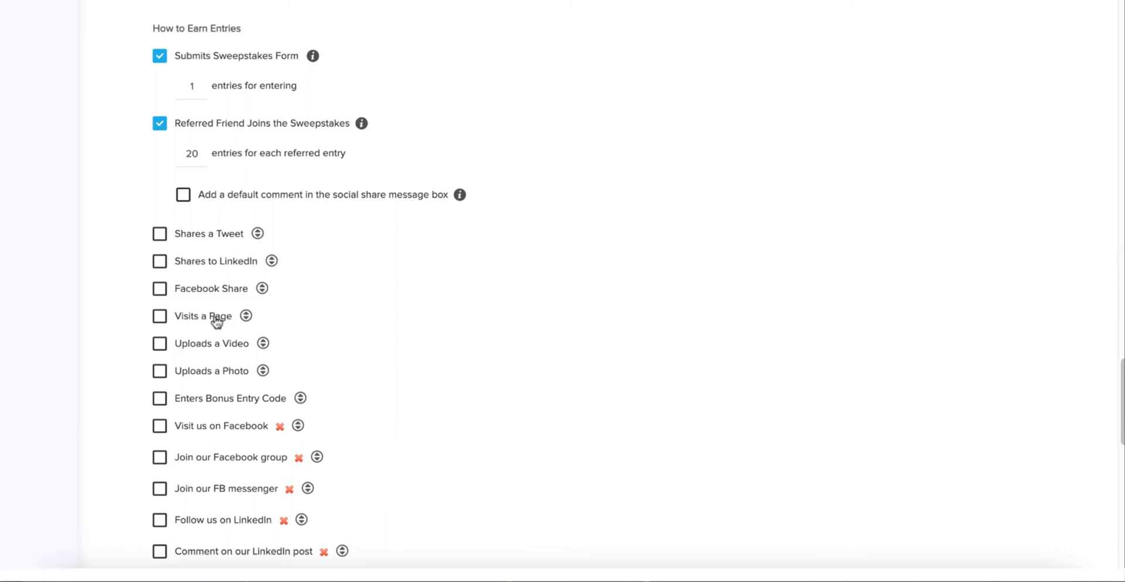
pyautogui.click(159, 317)
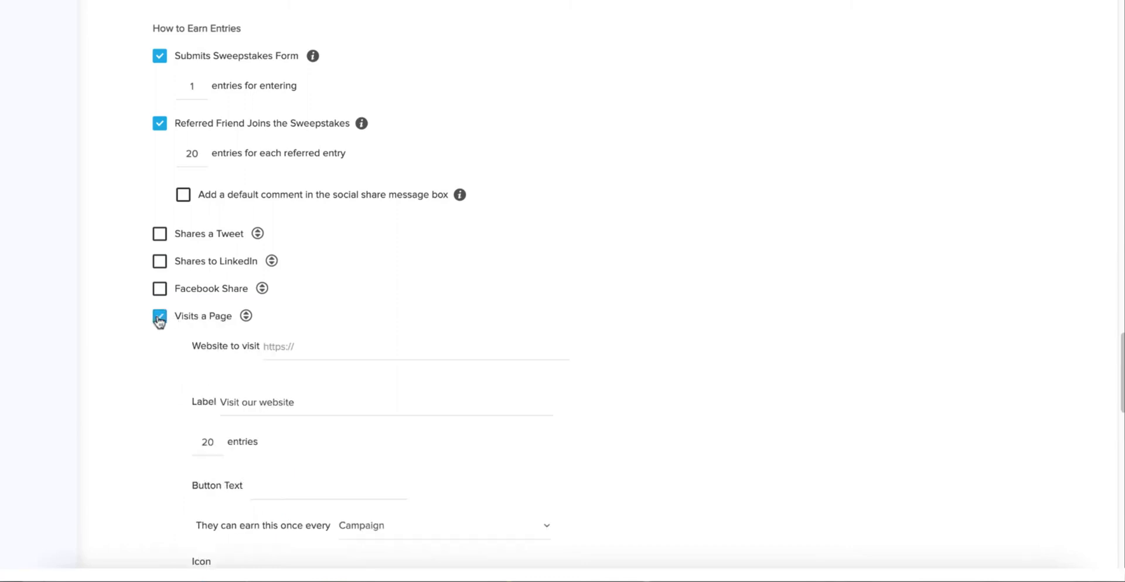
pyautogui.click(306, 345)
pyautogui.write('https://www.ferrari.com')
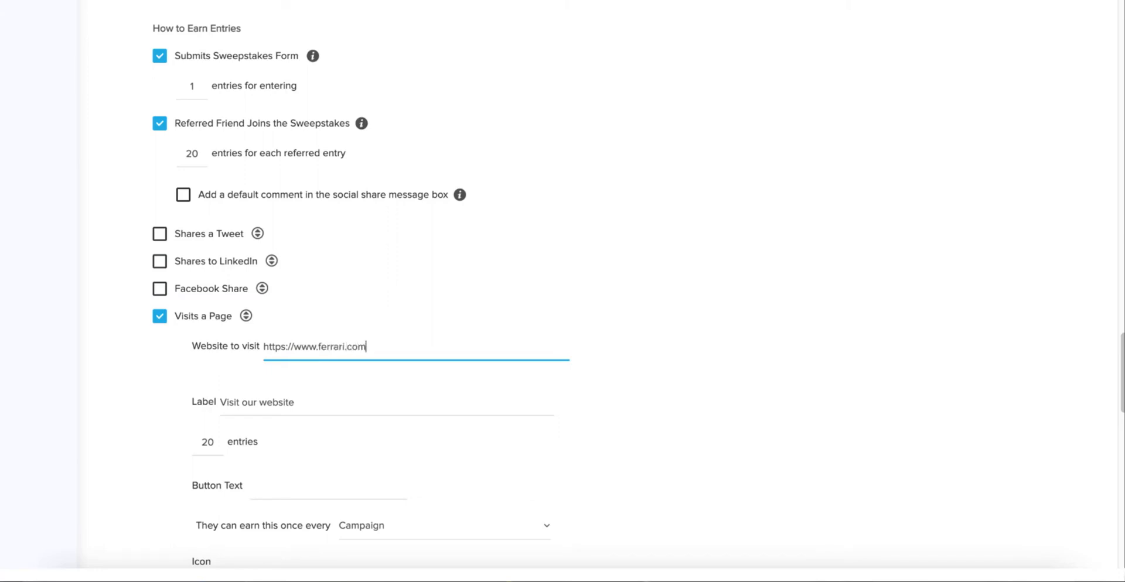
# Set the Visits a Page button text to "Visit Now" and let entrants earn it once every hour.
pyautogui.click(320, 408)
pyautogui.scroll(-2, 321, 419)
pyautogui.click(294, 385)
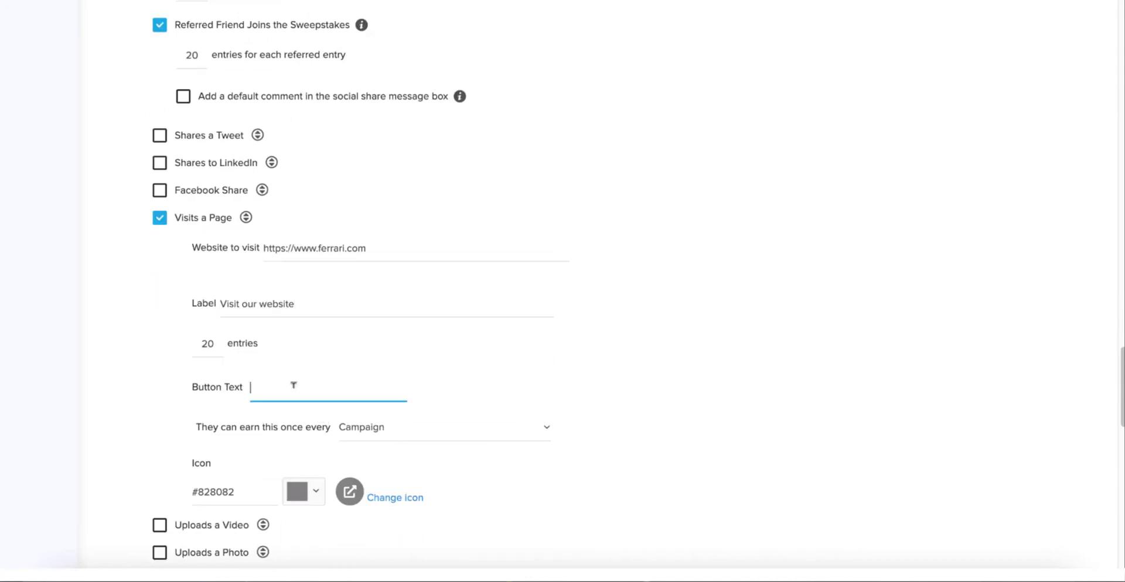
pyautogui.write('Visit Now')
pyautogui.click(364, 435)
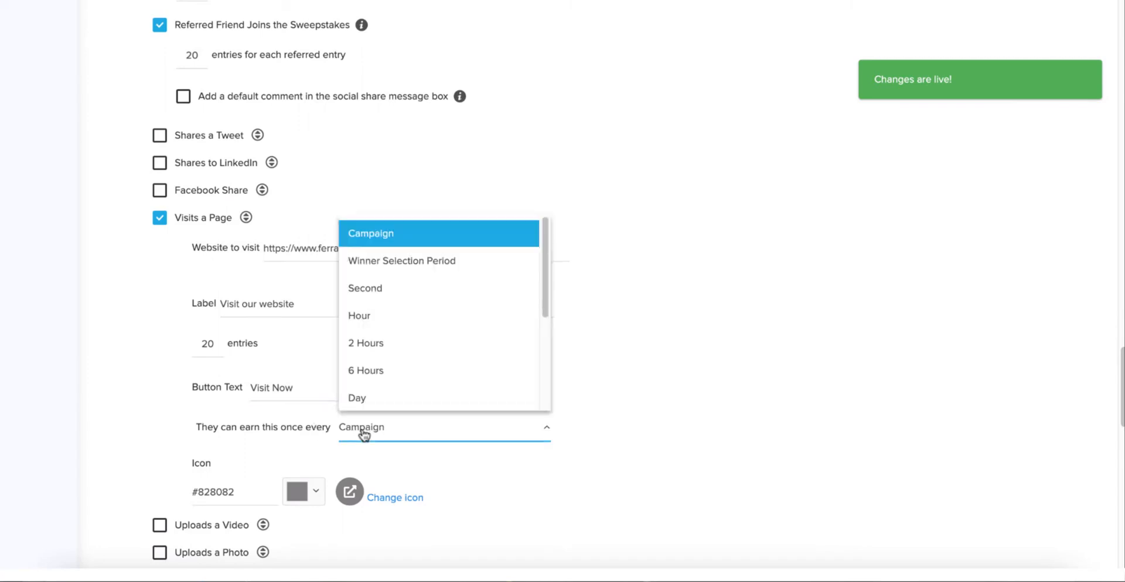
pyautogui.click(379, 322)
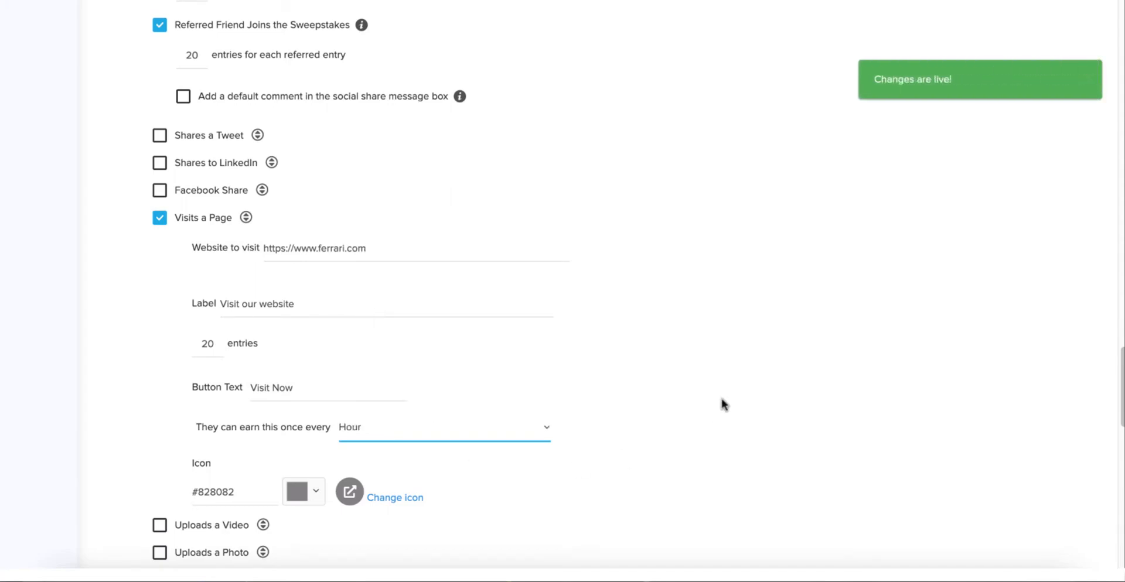
# Move on from the campaign settings to the Design stage with its home screen editor.
pyautogui.scroll(20, 722, 403)
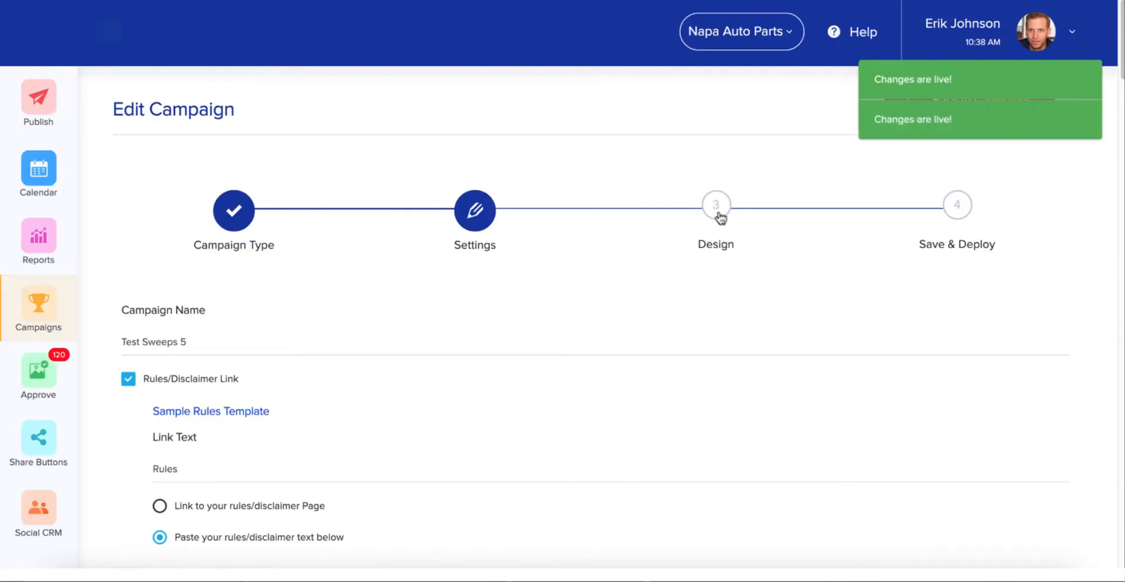
pyautogui.click(716, 211)
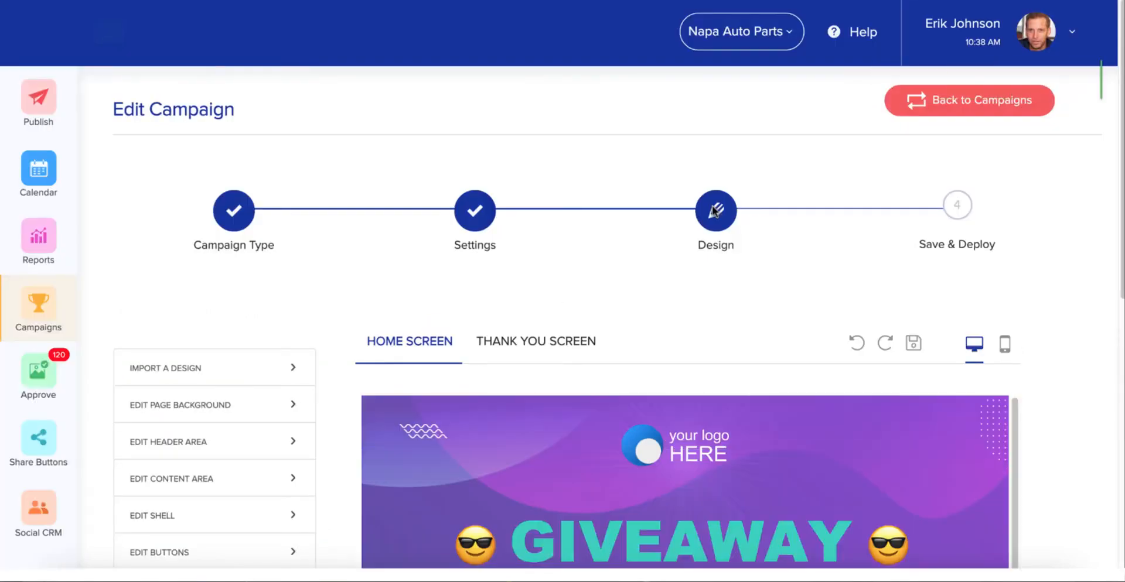
pyautogui.scroll(-1, 320, 325)
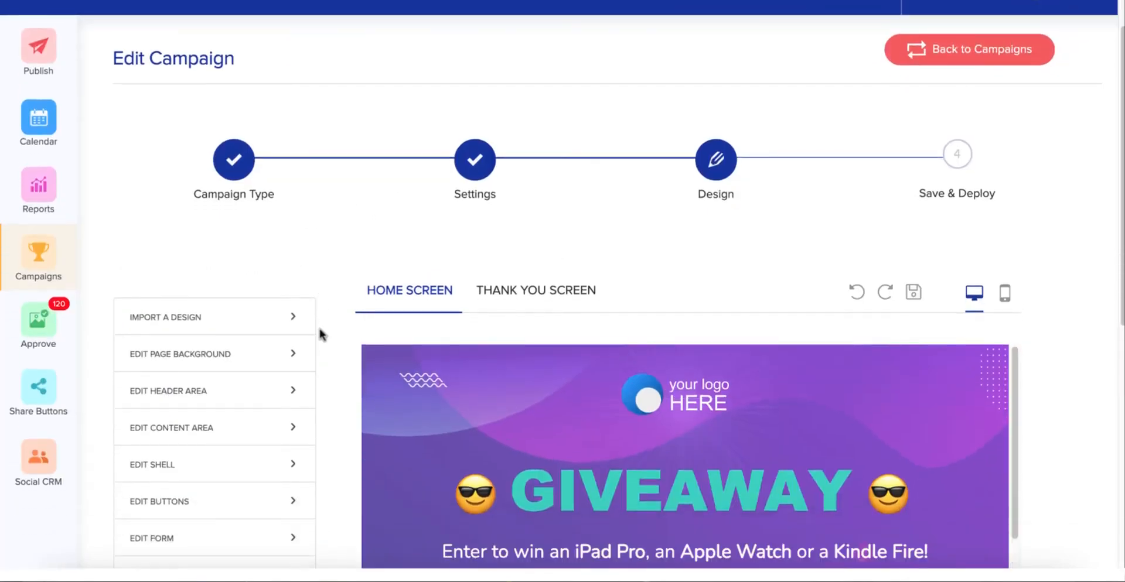
pyautogui.scroll(-1, 317, 337)
pyautogui.scroll(-3, 316, 334)
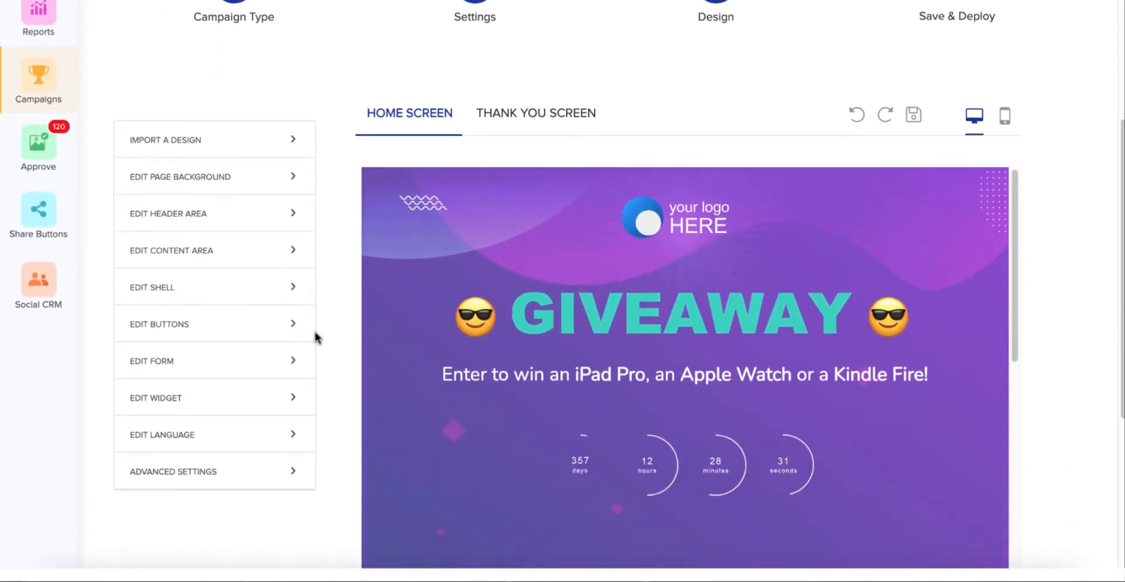
# Examine the home screen template, including its header, countdown, entry form and prize sections.
pyautogui.scroll(-5, 672, 310)
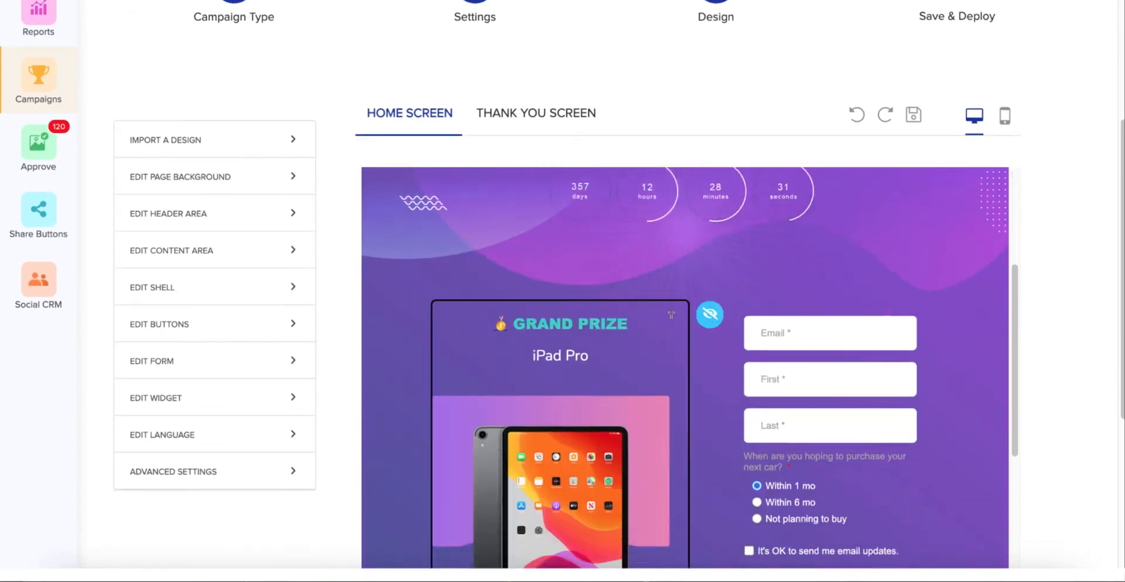
pyautogui.scroll(-1, 709, 394)
pyautogui.scroll(-2, 709, 394)
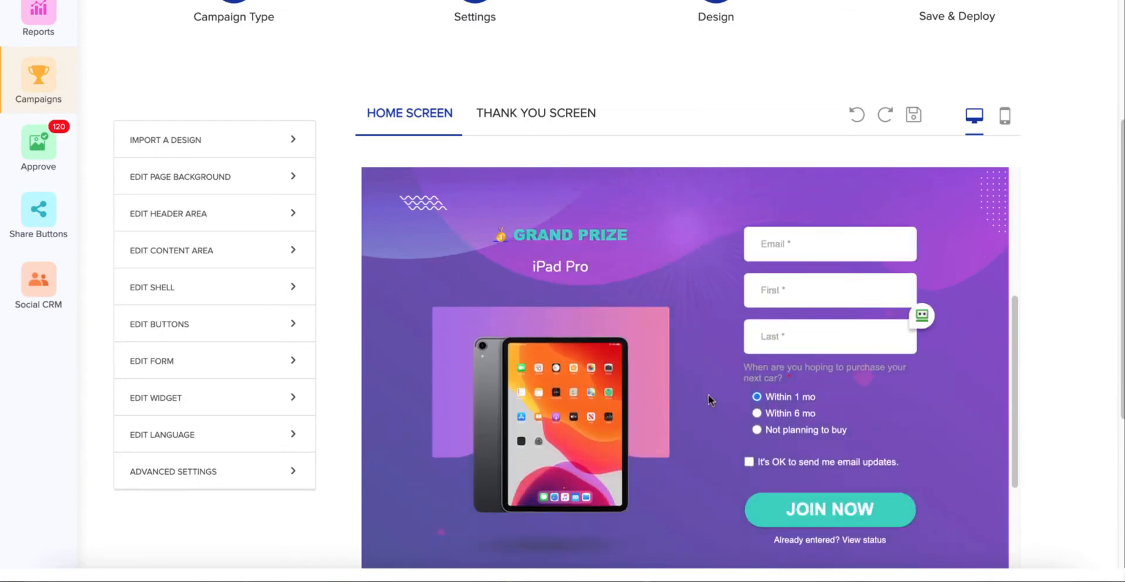
pyautogui.scroll(-7, 708, 395)
pyautogui.scroll(-4, 702, 383)
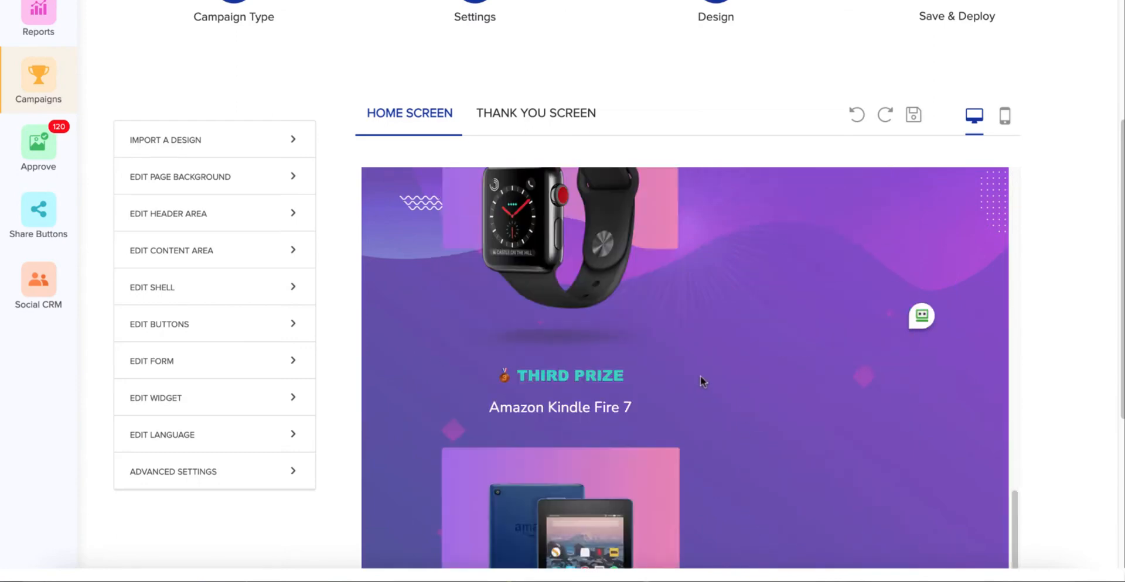
pyautogui.scroll(13, 698, 373)
pyautogui.scroll(1, 697, 374)
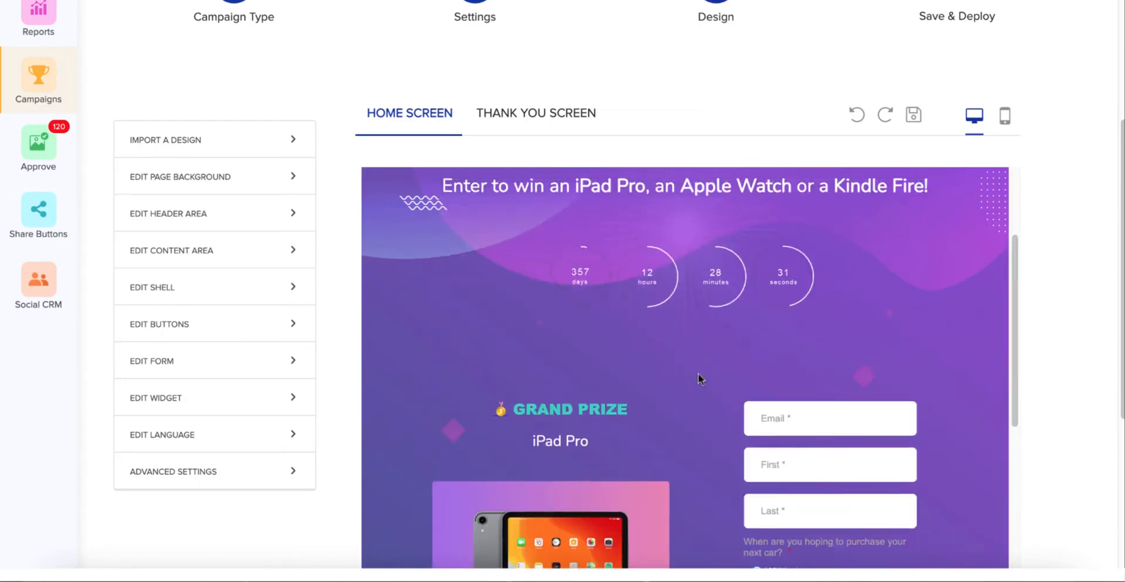
pyautogui.scroll(4, 697, 374)
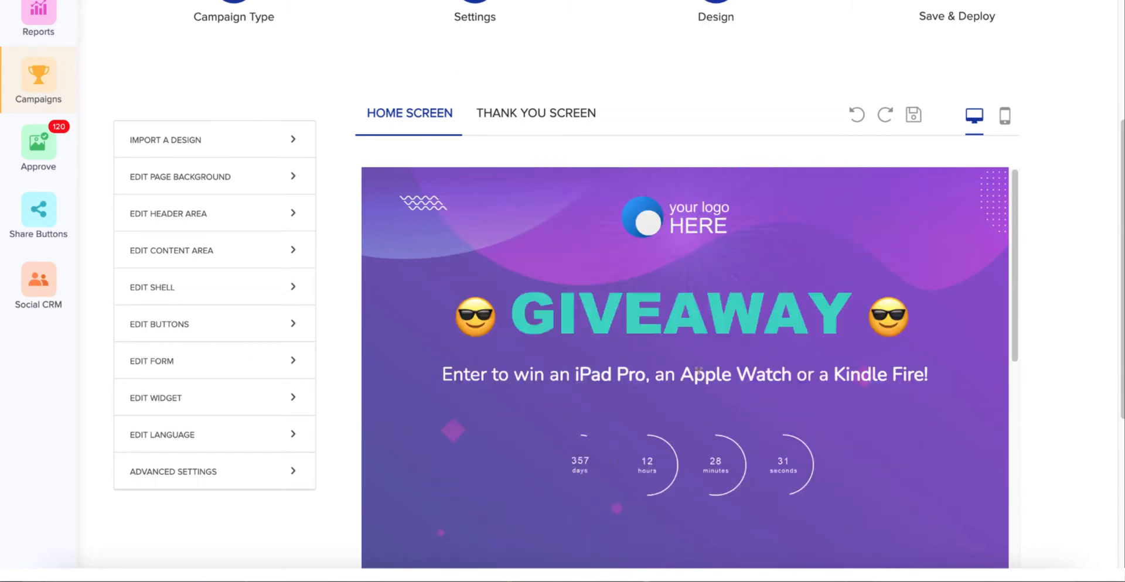
# Delete the placeholder "your logo HERE" image from the home screen header.
pyautogui.click(697, 374)
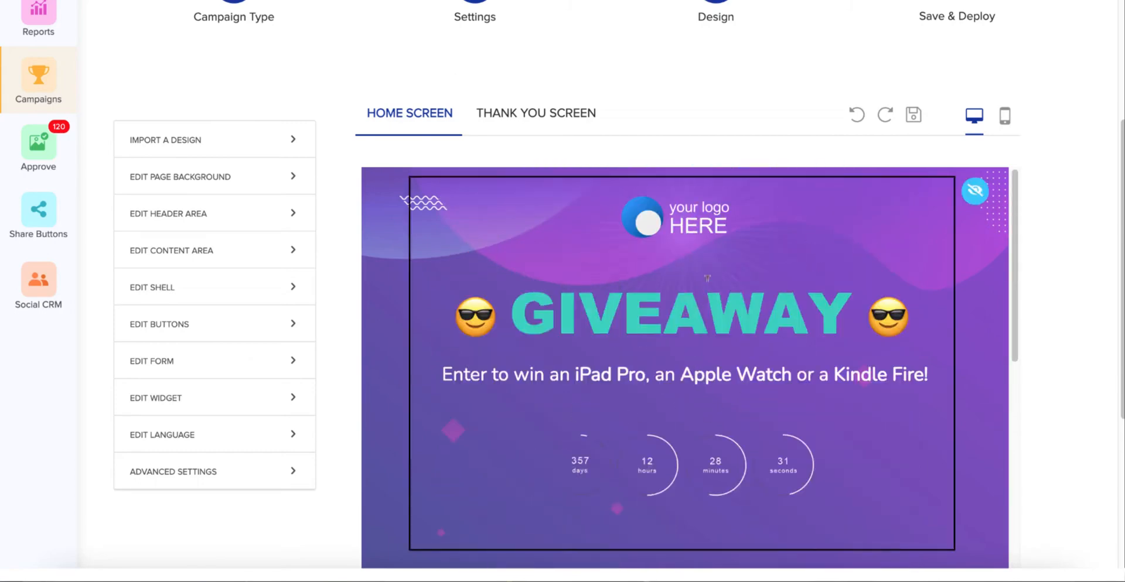
pyautogui.click(697, 228)
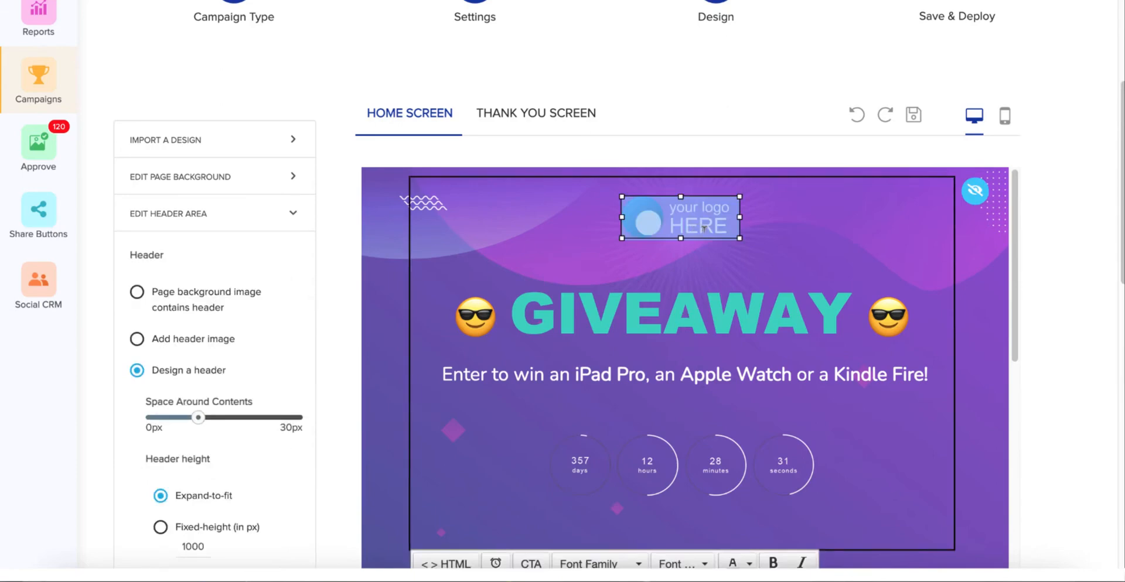
pyautogui.click(748, 224)
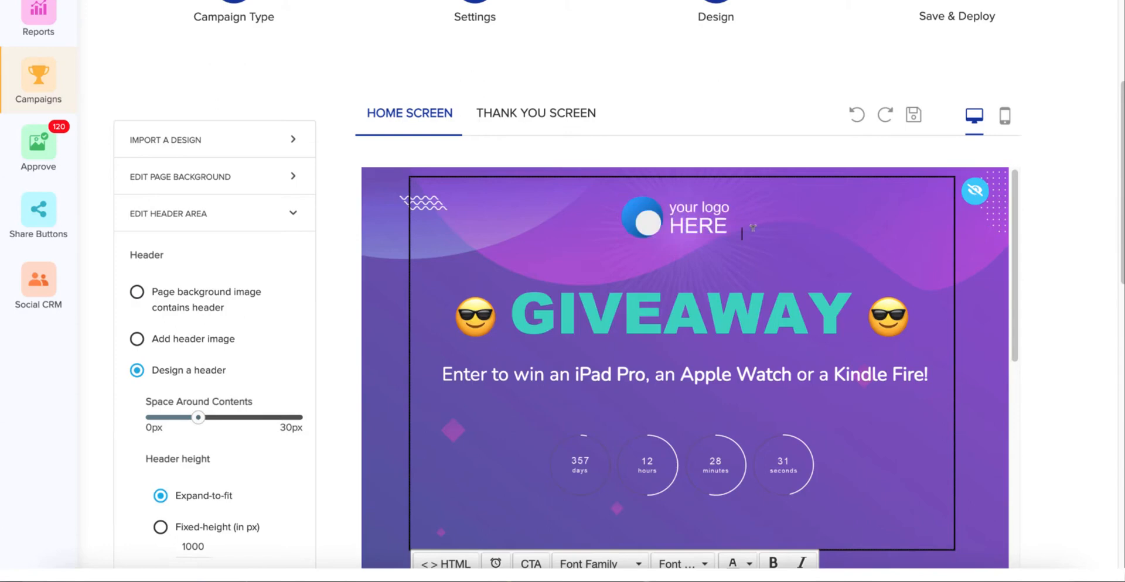
pyautogui.press('BackSpace')
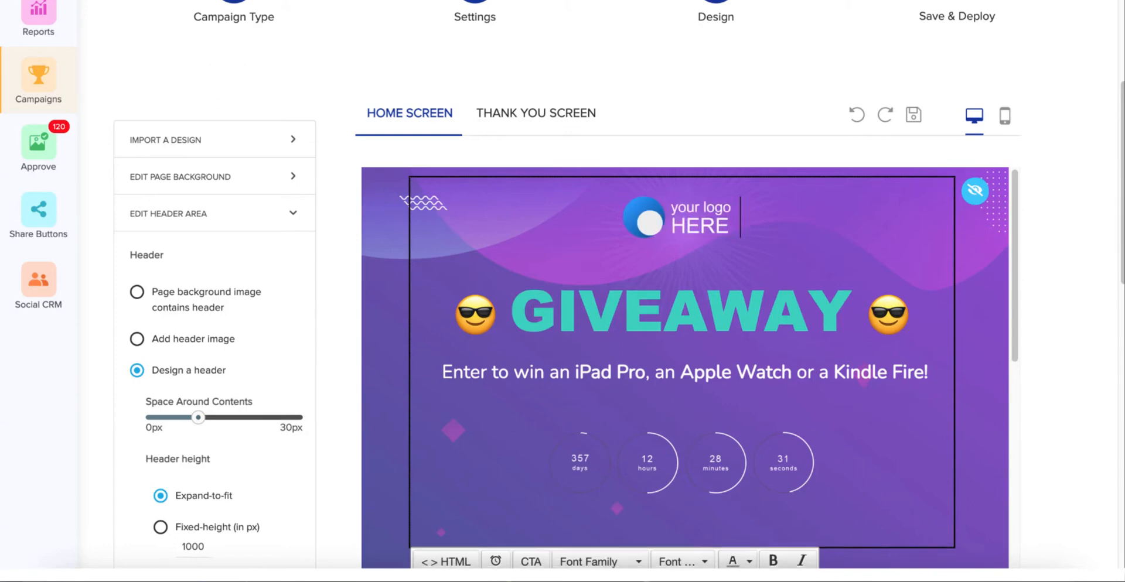
pyautogui.press('BackSpace')
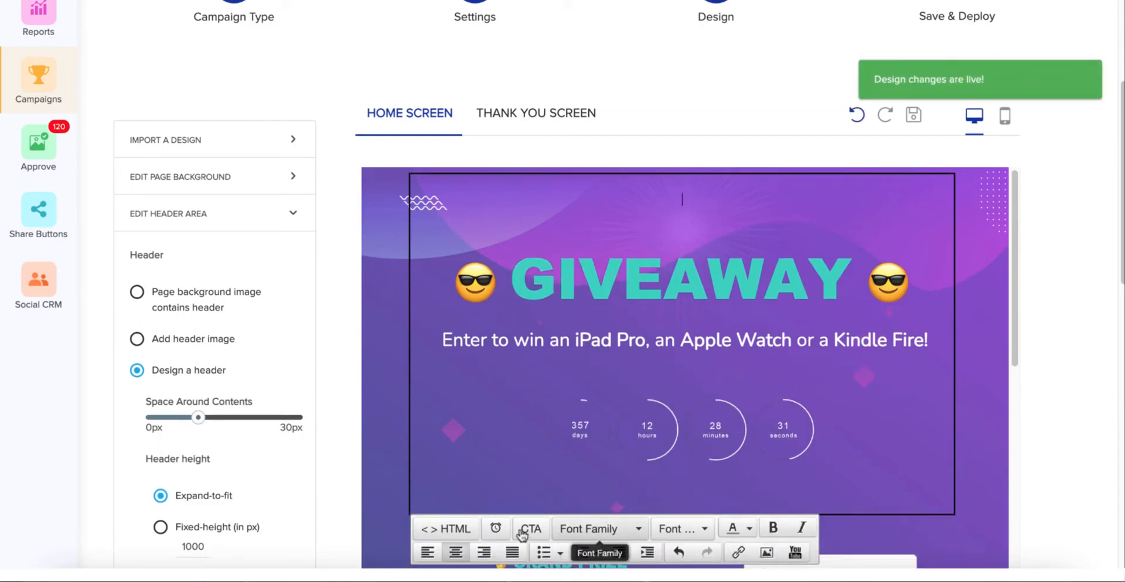
pyautogui.click(767, 553)
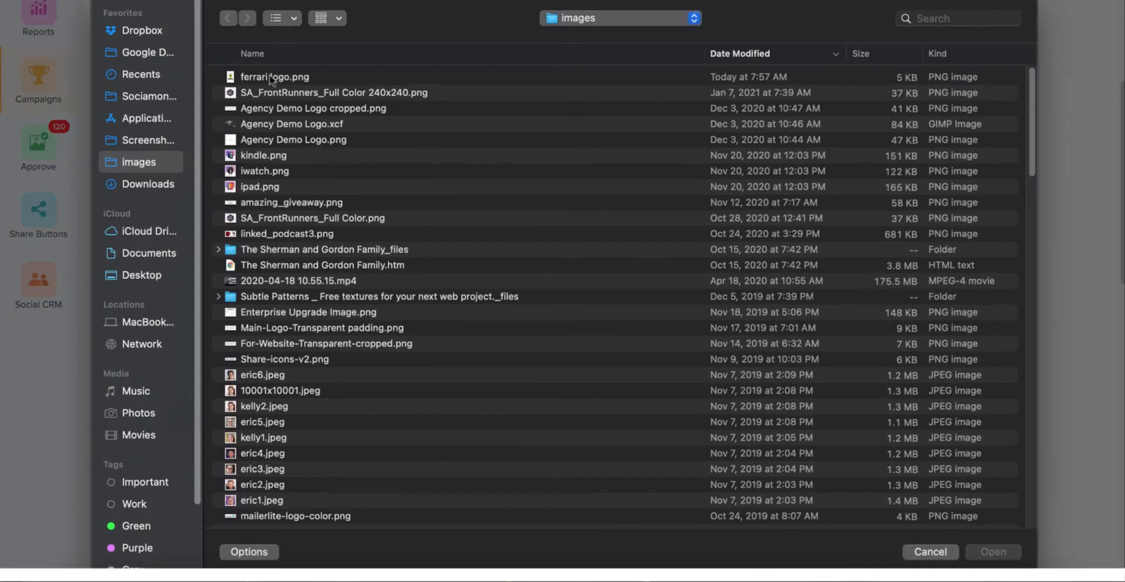
pyautogui.doubleClick(270, 77)
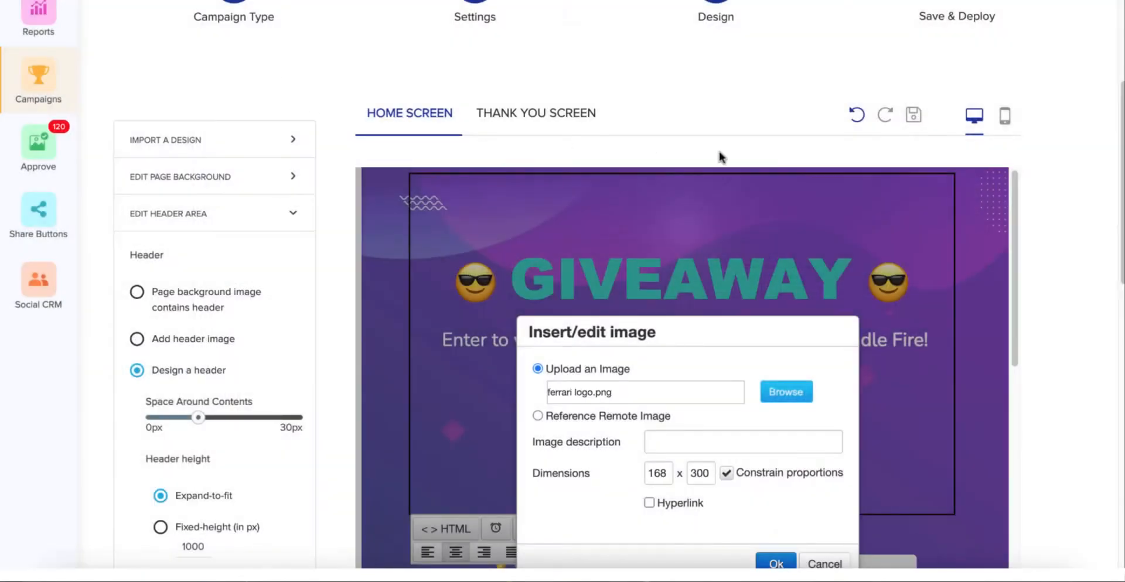
pyautogui.click(649, 503)
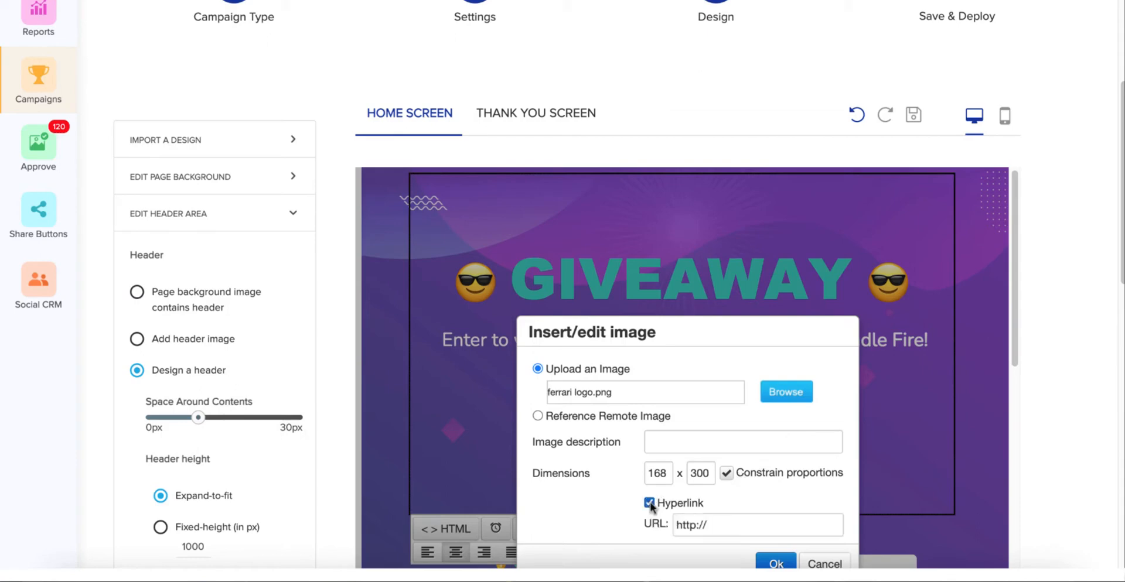
pyautogui.click(695, 524)
pyautogui.write('s')
pyautogui.press('End')
pyautogui.write('www.ferrari.com')
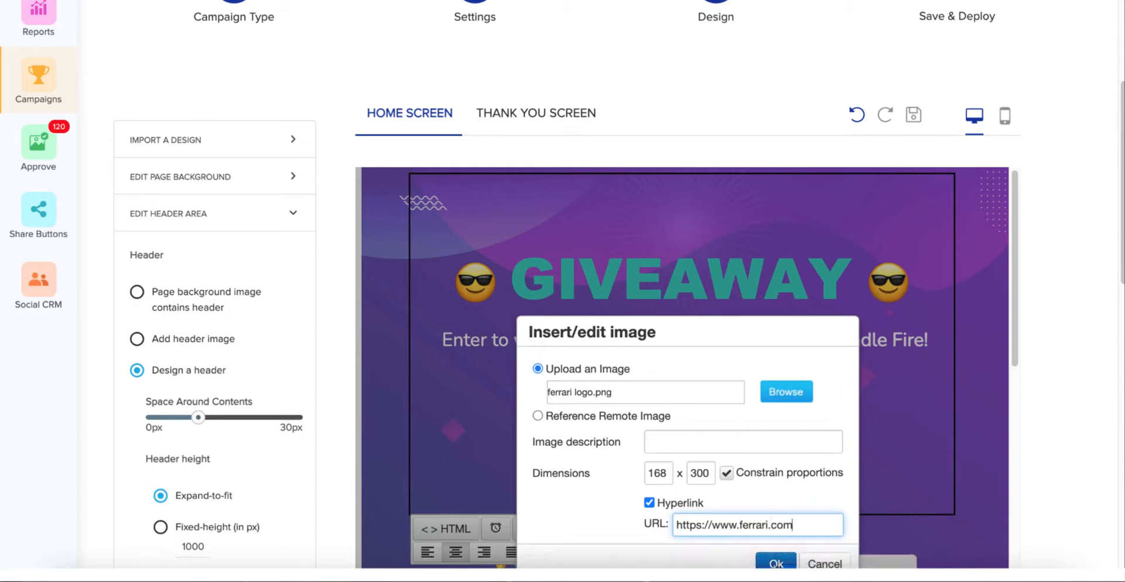
pyautogui.click(774, 561)
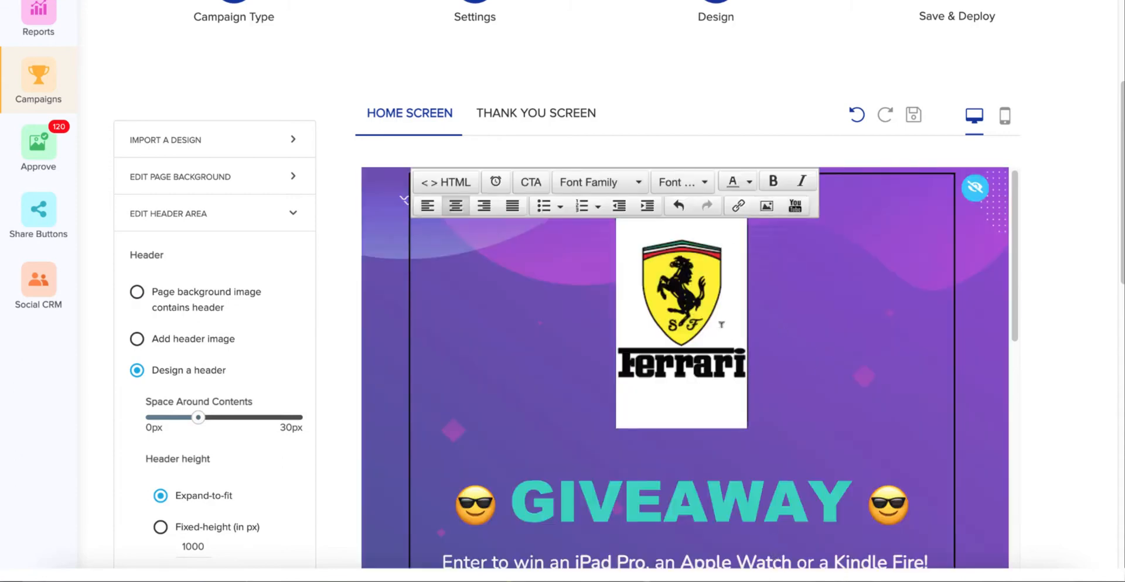
pyautogui.scroll(-3, 419, 333)
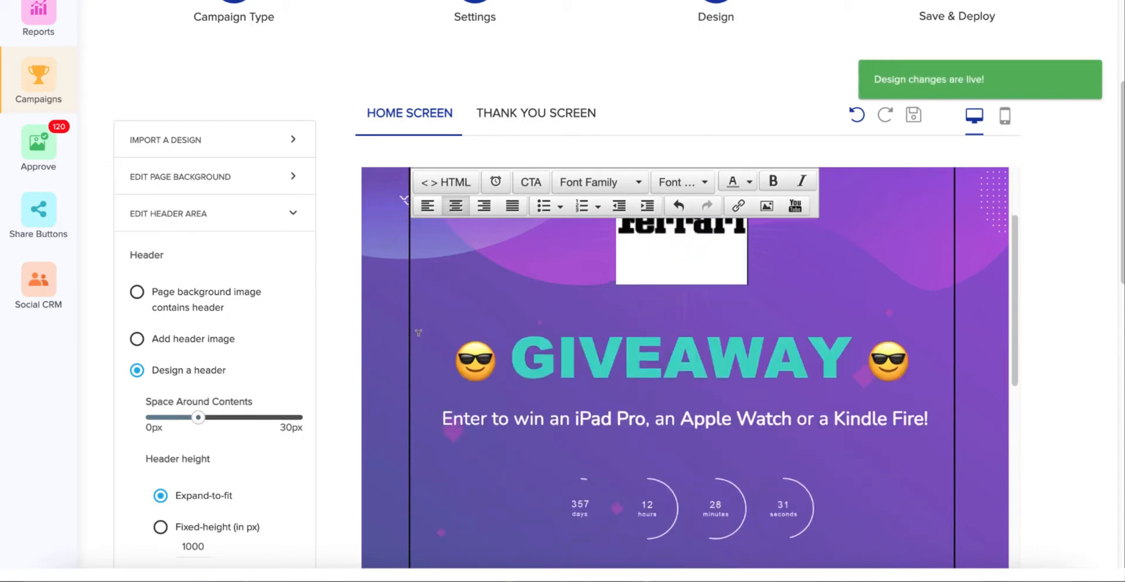
pyautogui.click(624, 356)
pyautogui.write('f')
pyautogui.press('BackSpace')
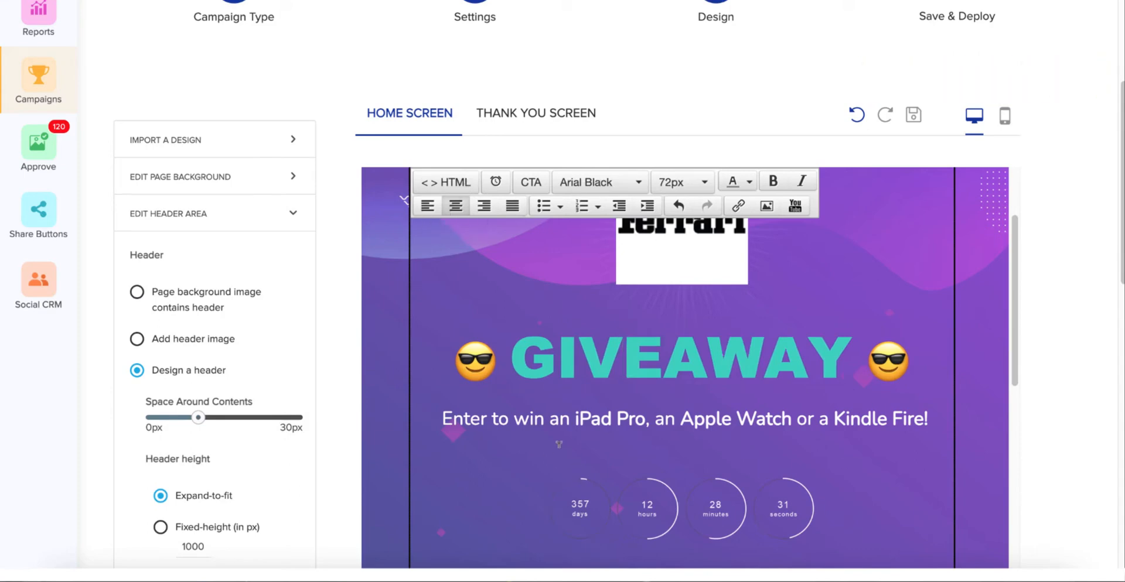
# Examine the Thank You screen design, including its header, tracked-link sharing section, entry challenges and leaderboard.
pyautogui.click(551, 114)
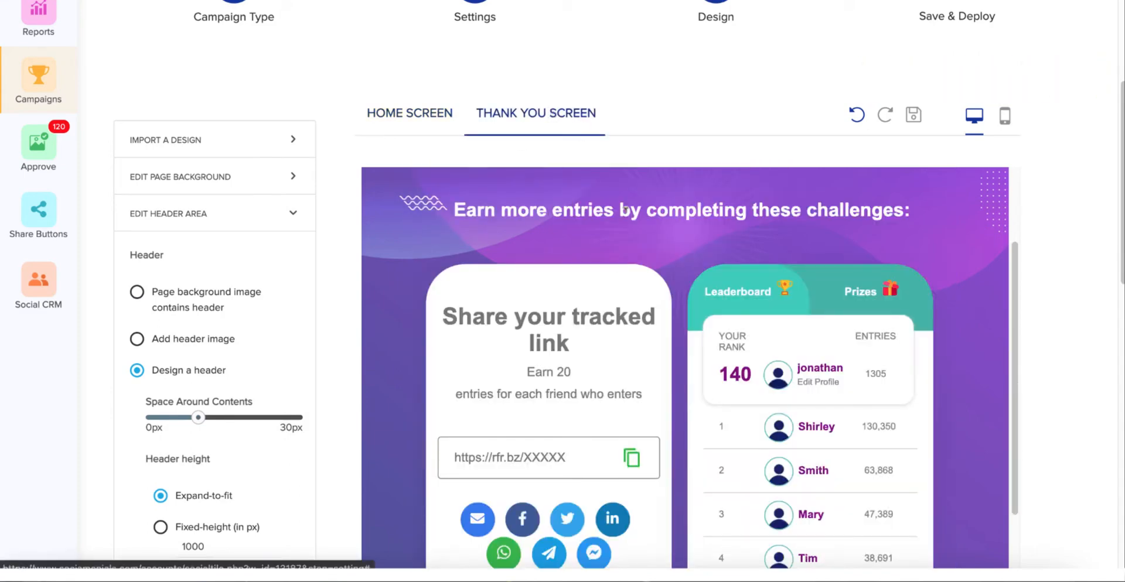
pyautogui.scroll(-7, 973, 417)
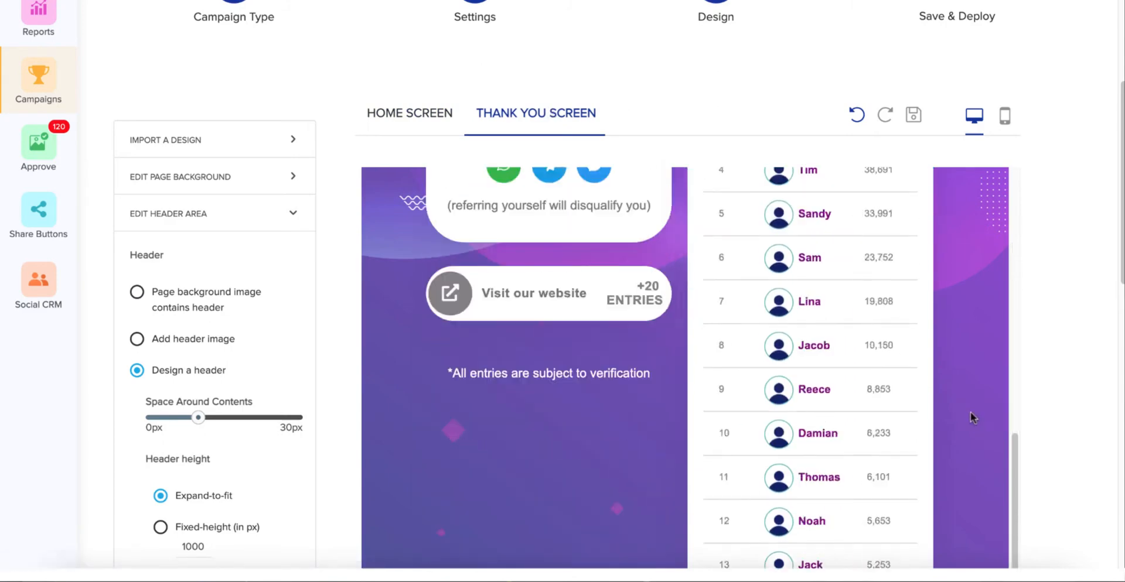
pyautogui.scroll(8, 970, 413)
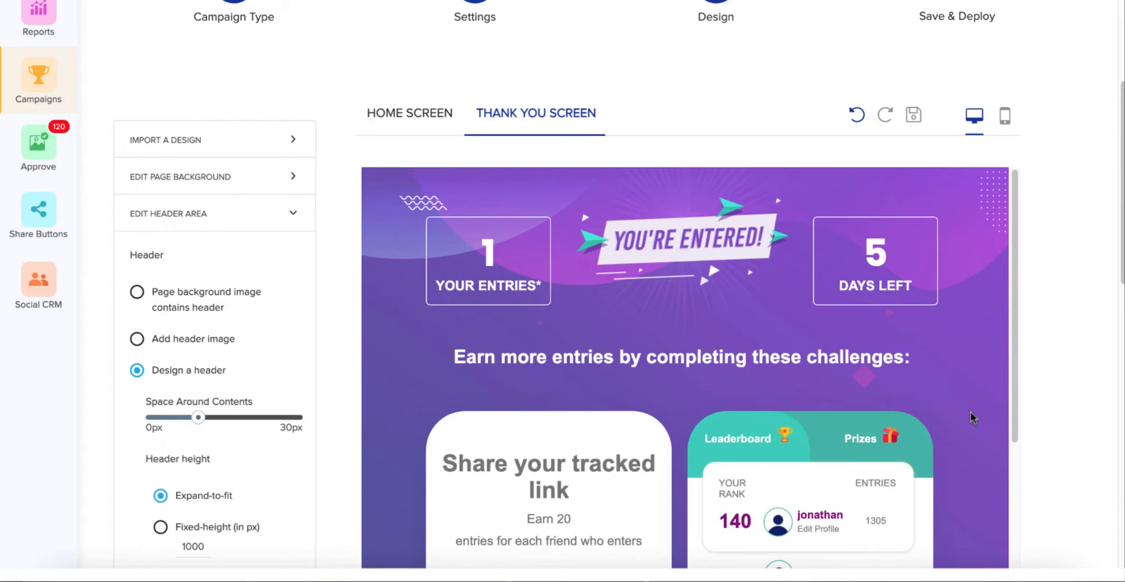
pyautogui.scroll(1, 970, 417)
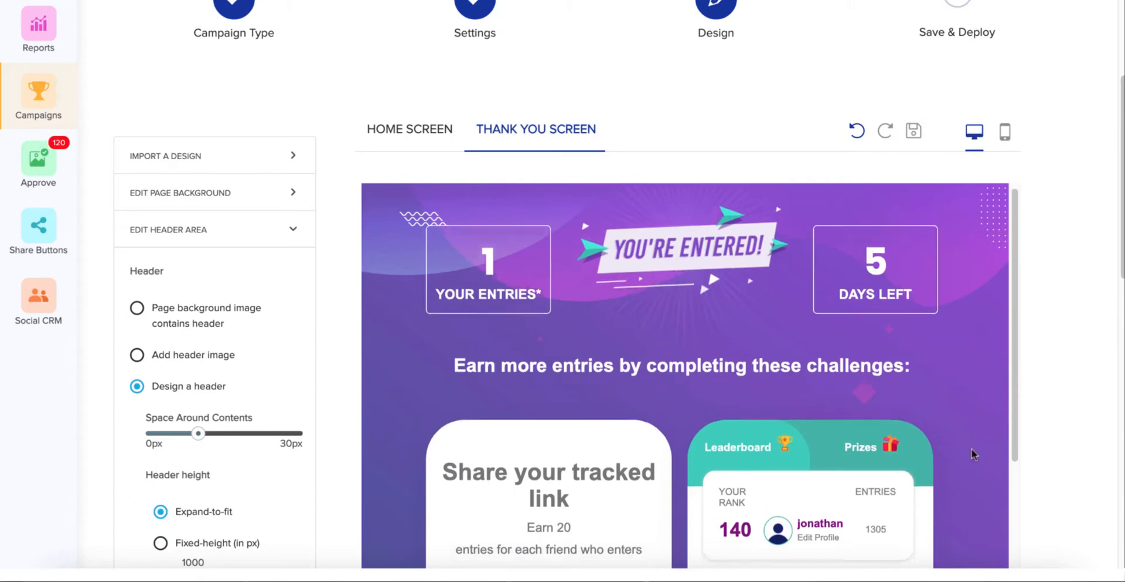
pyautogui.scroll(-1, 970, 448)
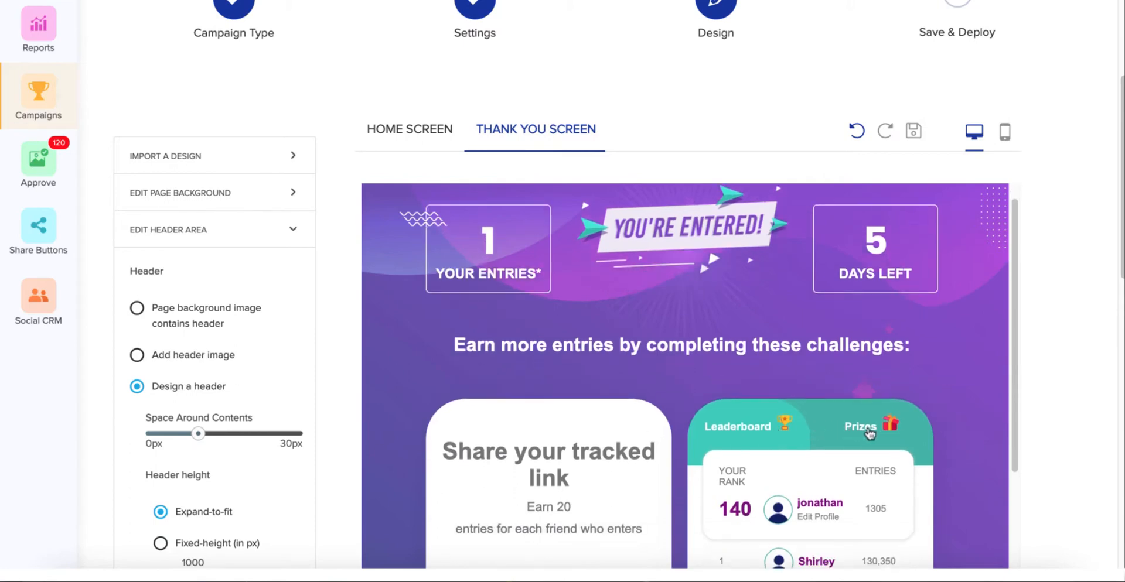
pyautogui.scroll(-4, 958, 428)
pyautogui.scroll(-4, 955, 437)
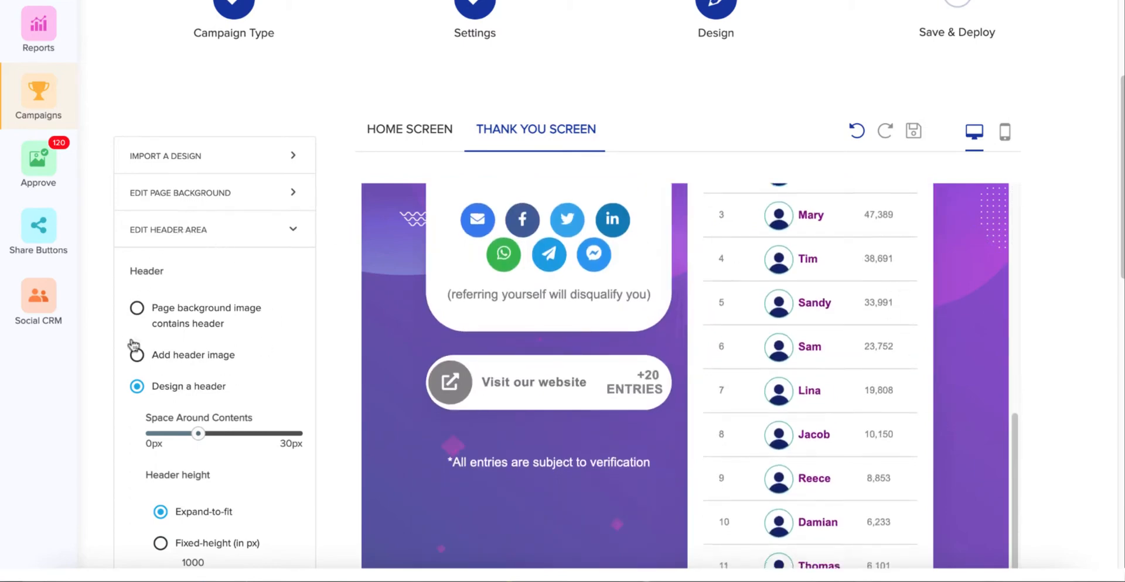
# Look through the translation languages offered in the language settings, leaving the campaign at Do not translate.
pyautogui.click(160, 232)
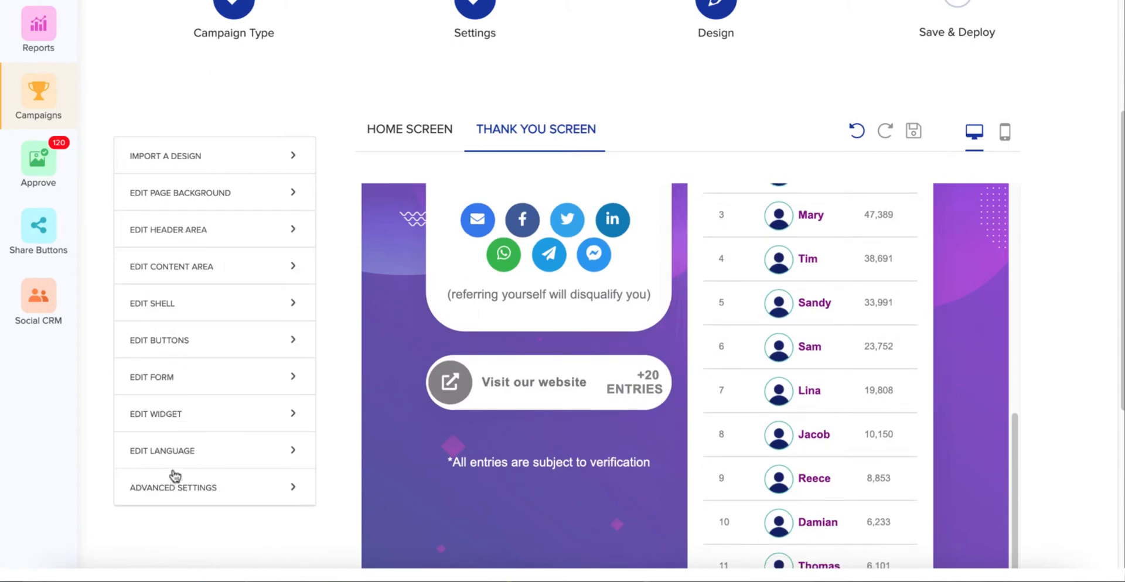
pyautogui.scroll(-3, 172, 463)
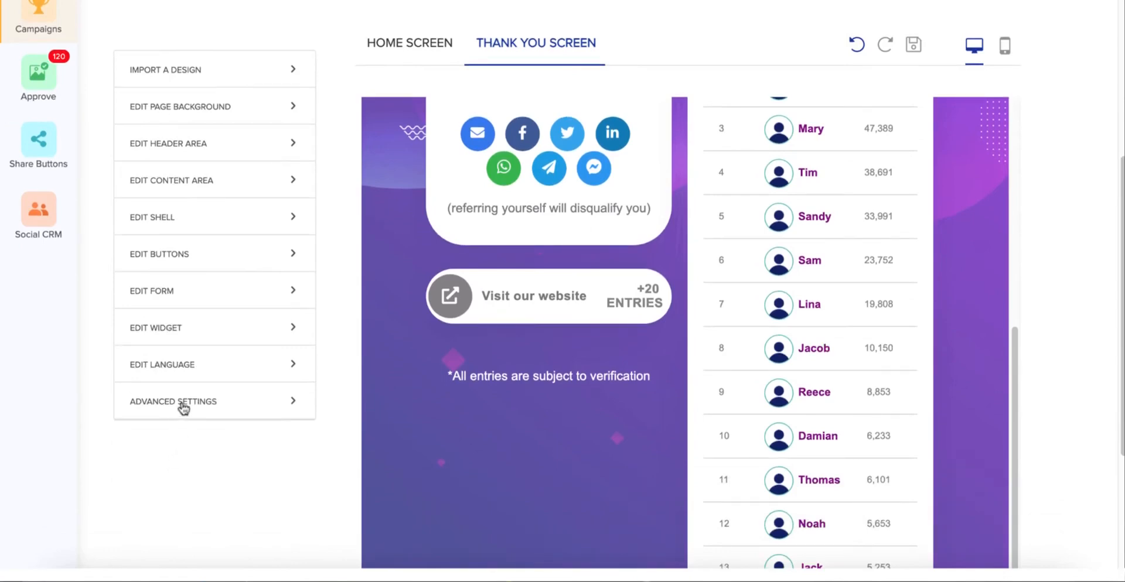
pyautogui.click(185, 409)
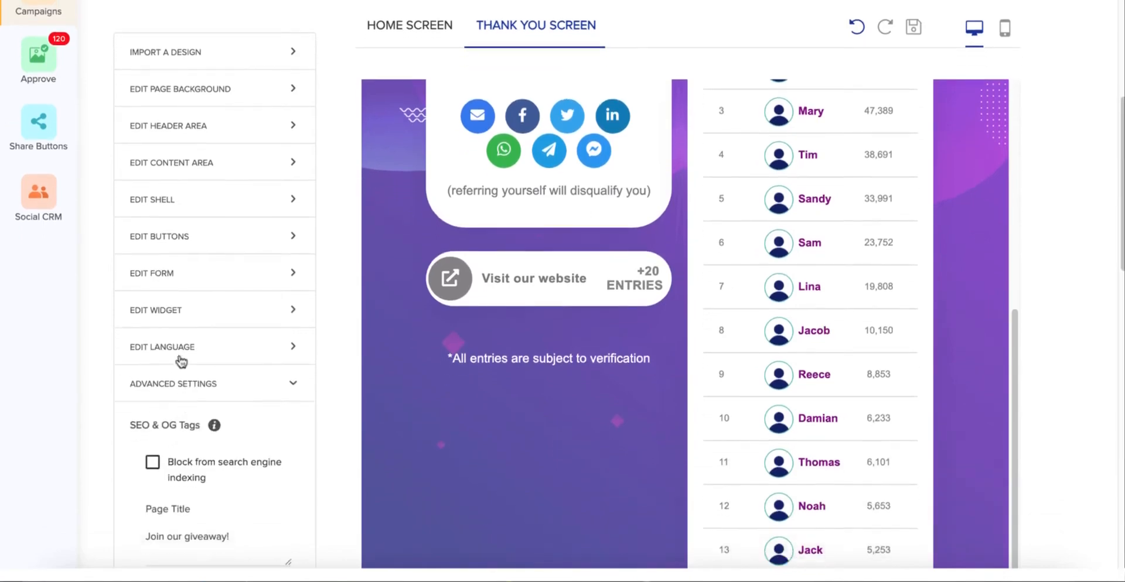
pyautogui.click(178, 349)
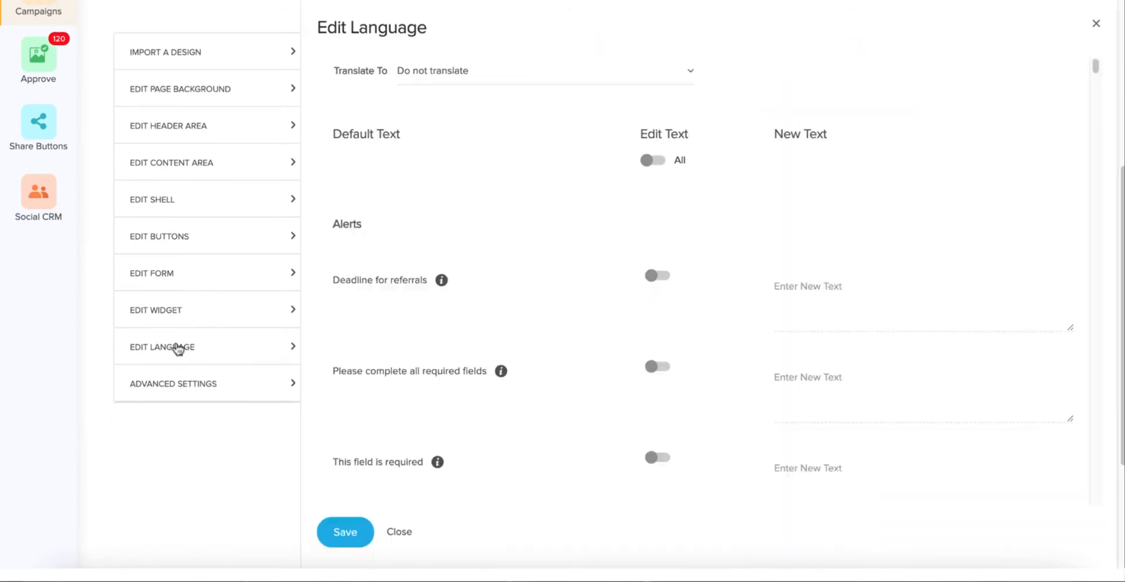
pyautogui.click(456, 69)
pyautogui.scroll(-6, 456, 179)
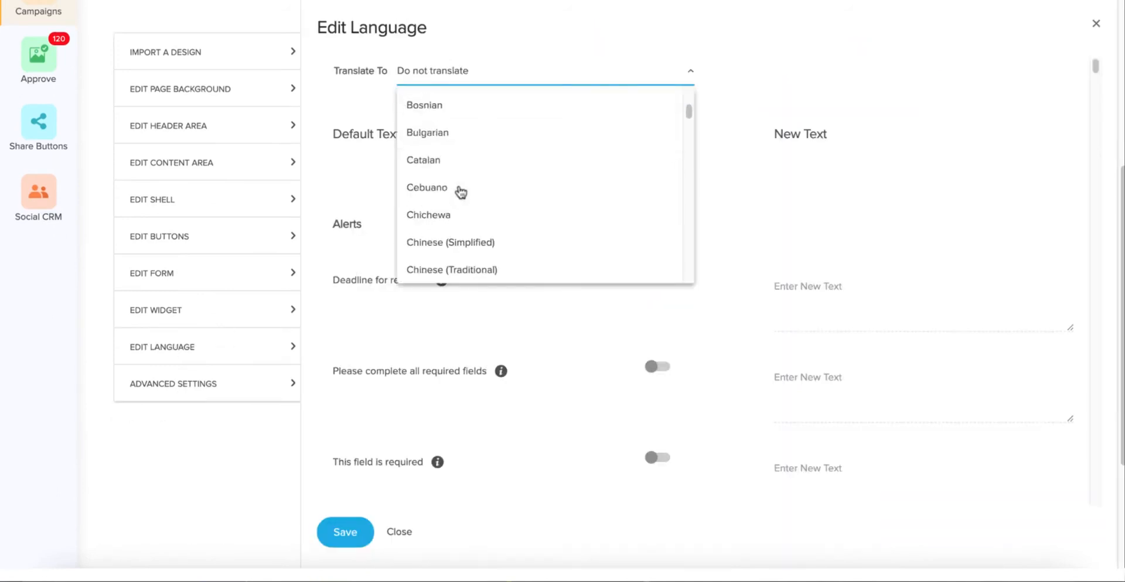
pyautogui.scroll(2, 461, 188)
pyautogui.scroll(3, 461, 176)
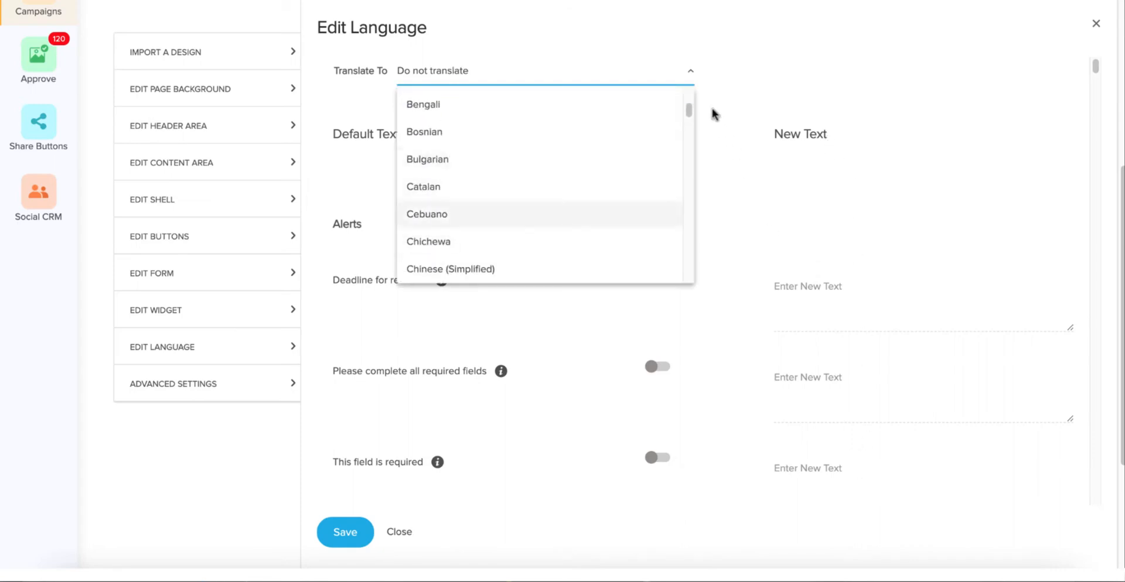
pyautogui.click(663, 77)
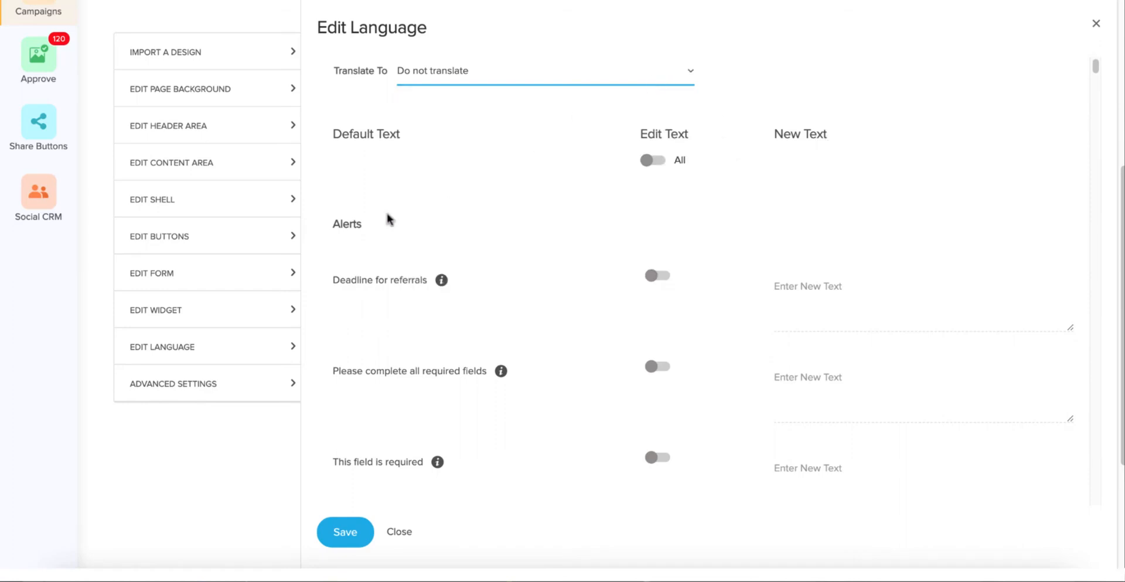
# Change the SEO page title in the advanced settings to "Join our Ferrari test drive giveaway!".
pyautogui.click(177, 391)
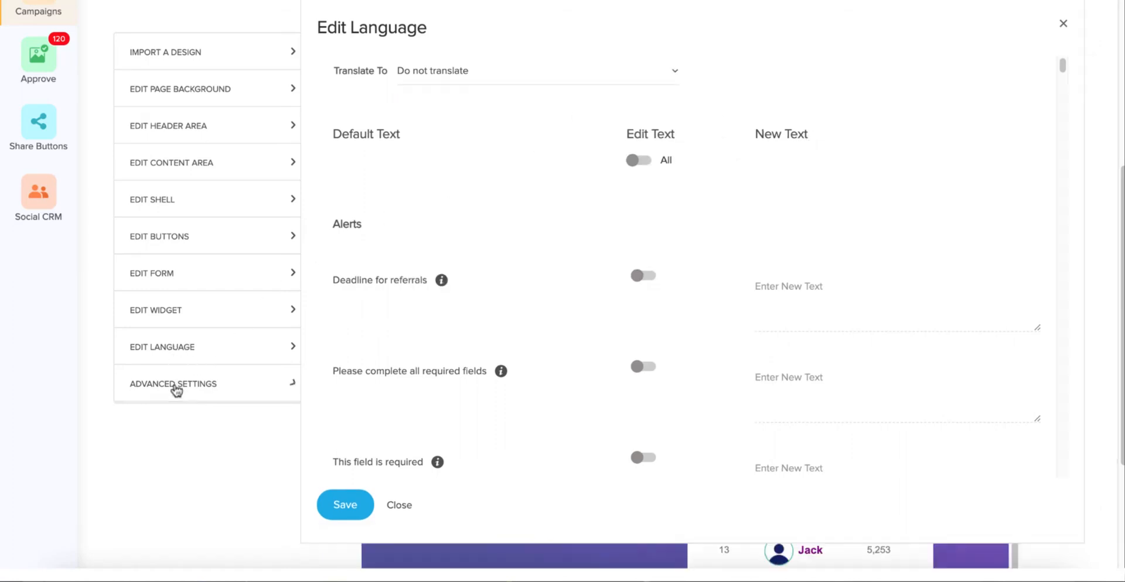
pyautogui.scroll(-6, 181, 367)
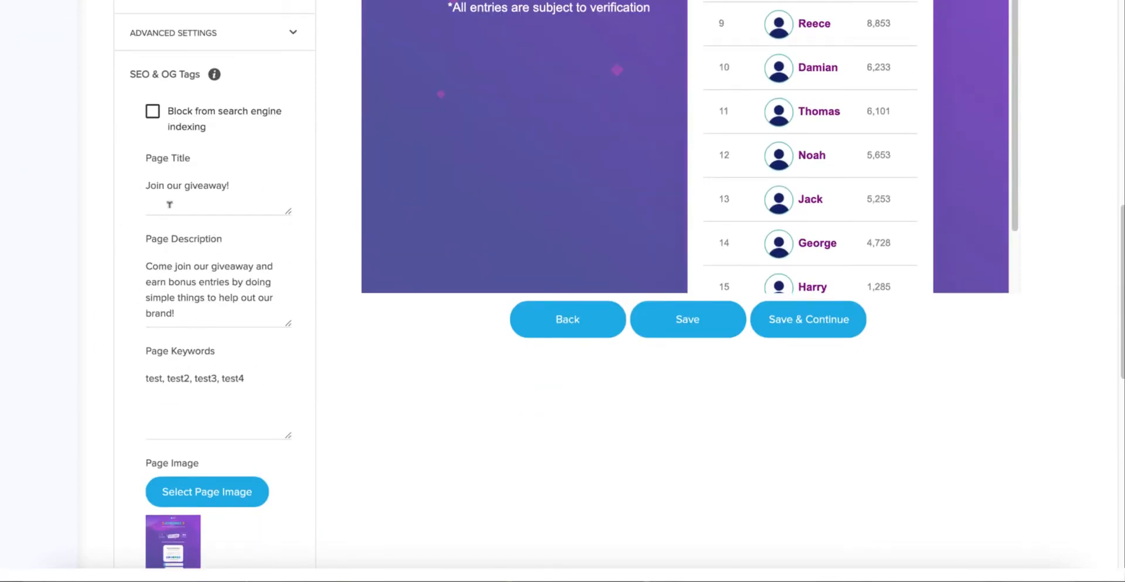
pyautogui.click(187, 185)
pyautogui.write('Ferrari ')
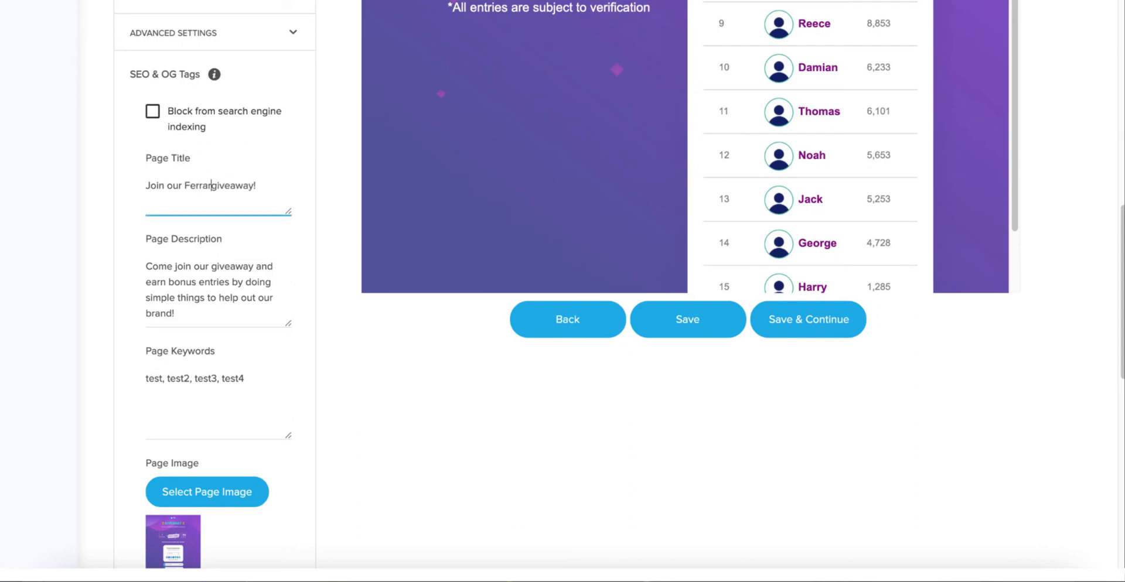
pyautogui.write('test drive')
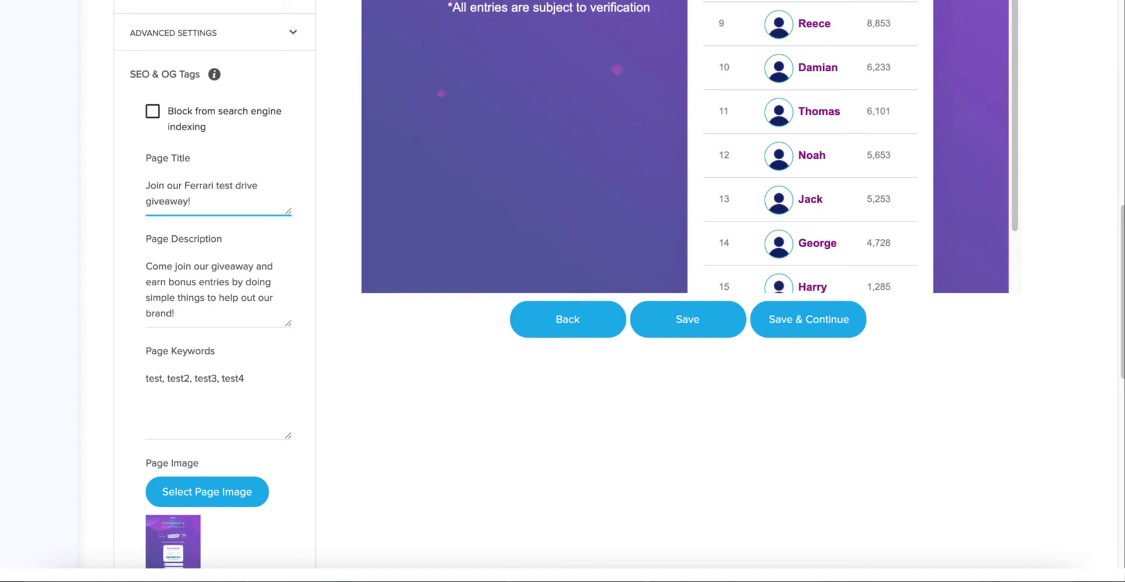
# Review the remaining SEO and OG tag settings: page description, keywords, page image and favicon.
pyautogui.scroll(-3, 185, 185)
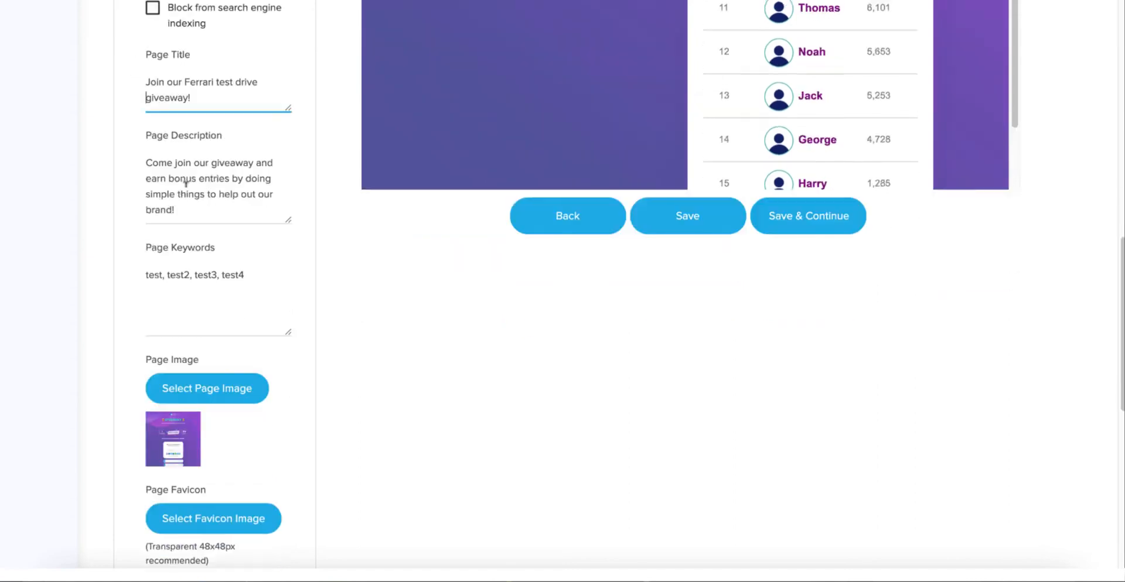
pyautogui.scroll(-1, 185, 208)
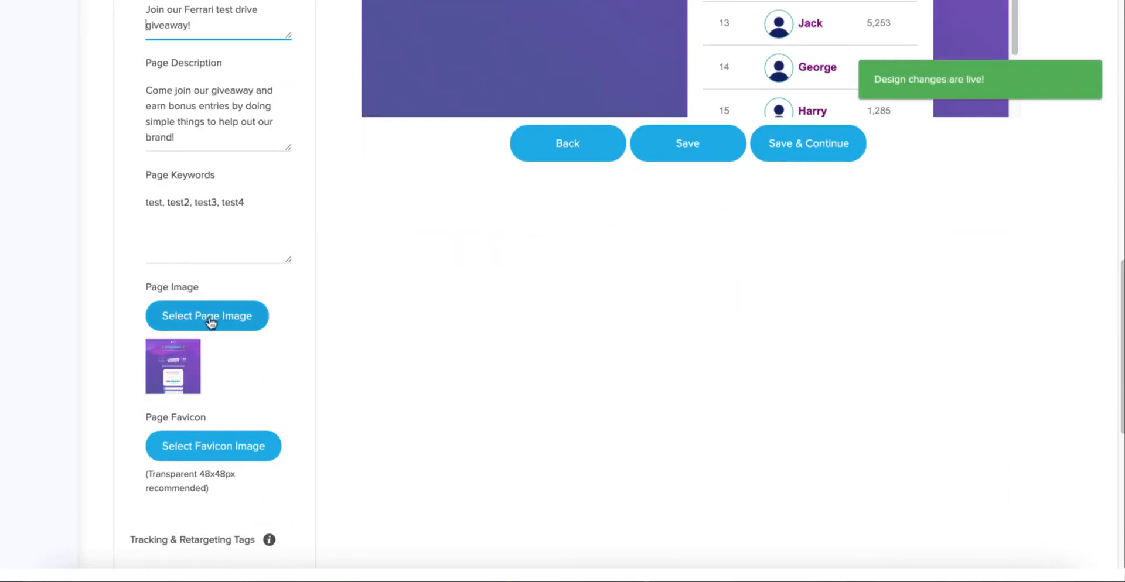
pyautogui.moveTo(176, 359)
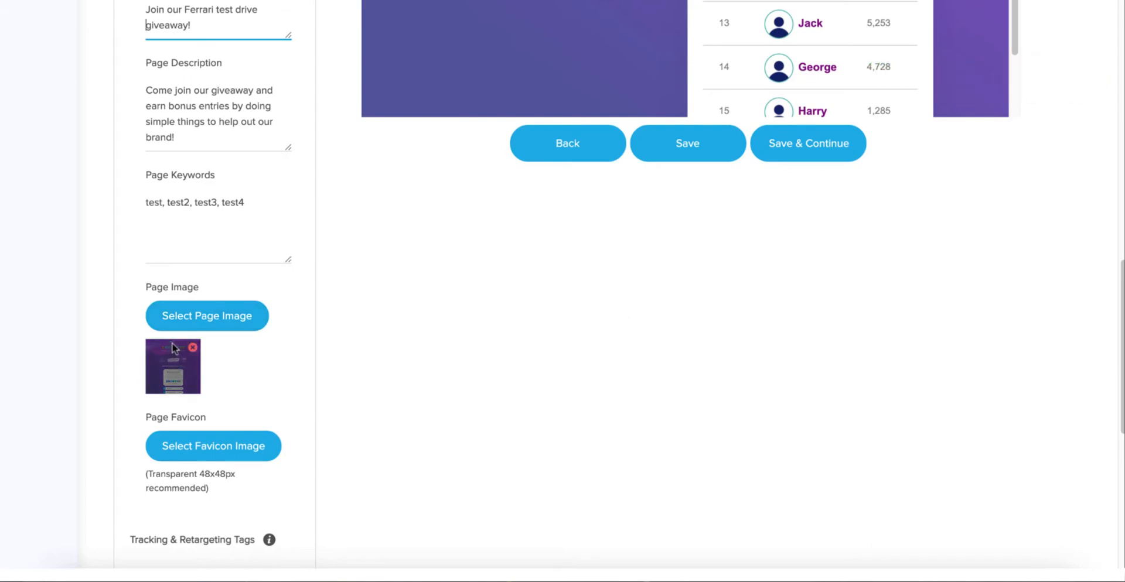
pyautogui.scroll(-1, 293, 283)
pyautogui.scroll(-3, 292, 283)
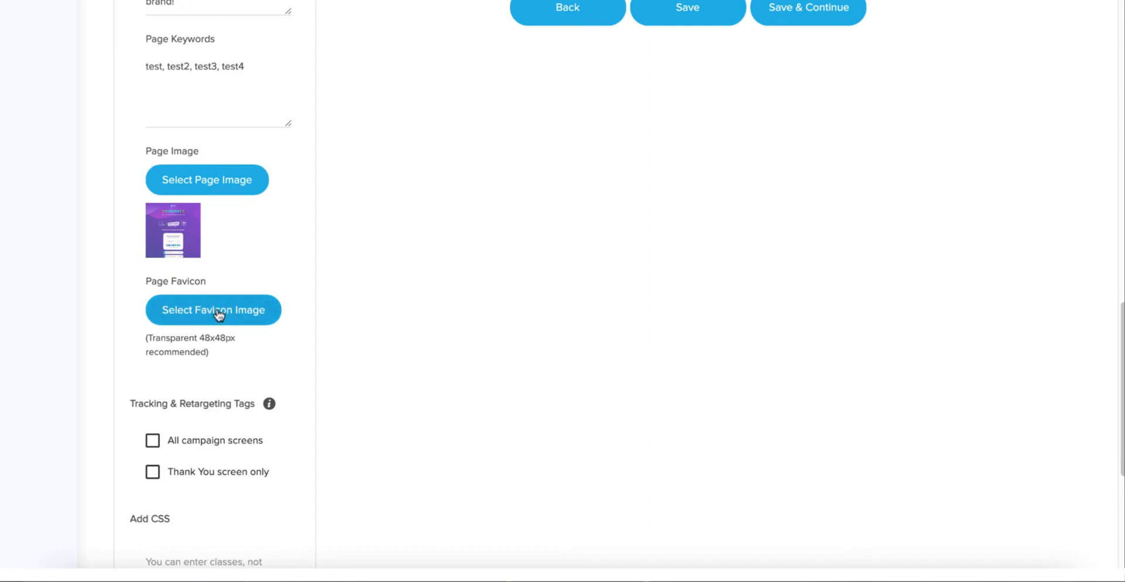
pyautogui.scroll(-2, 220, 314)
pyautogui.scroll(-1, 220, 312)
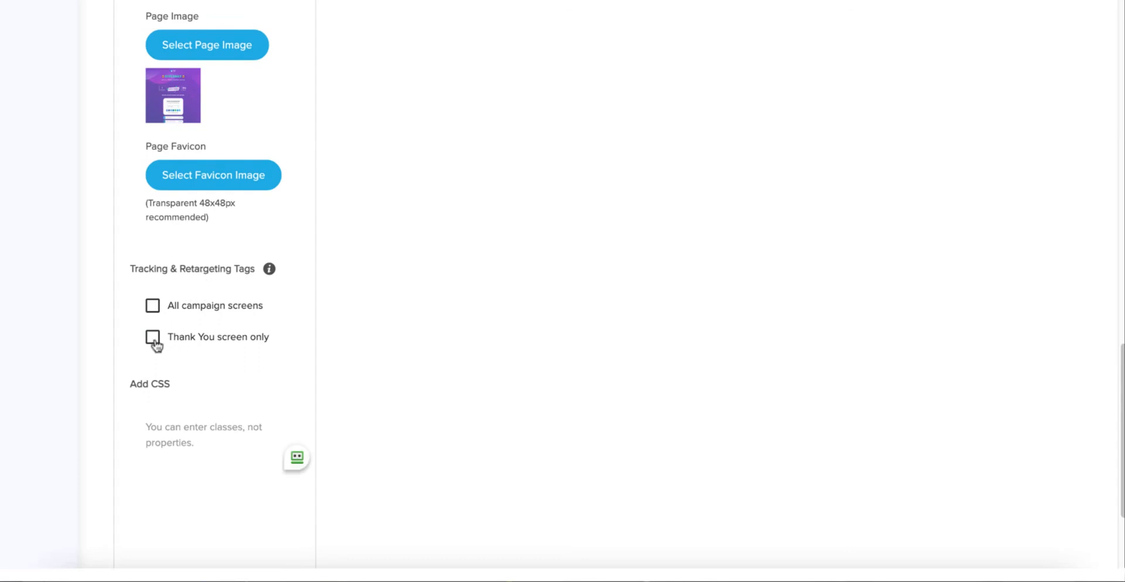
# Enable tracking and retargeting tags for the Thank You screen only, then check the custom CSS and company fields.
pyautogui.click(153, 307)
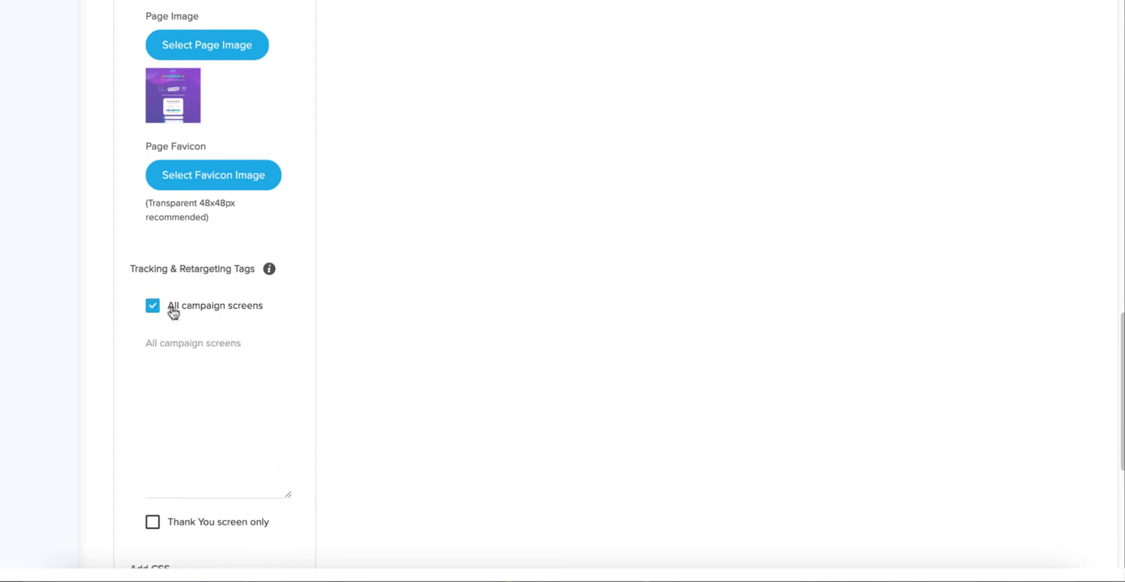
pyautogui.click(153, 307)
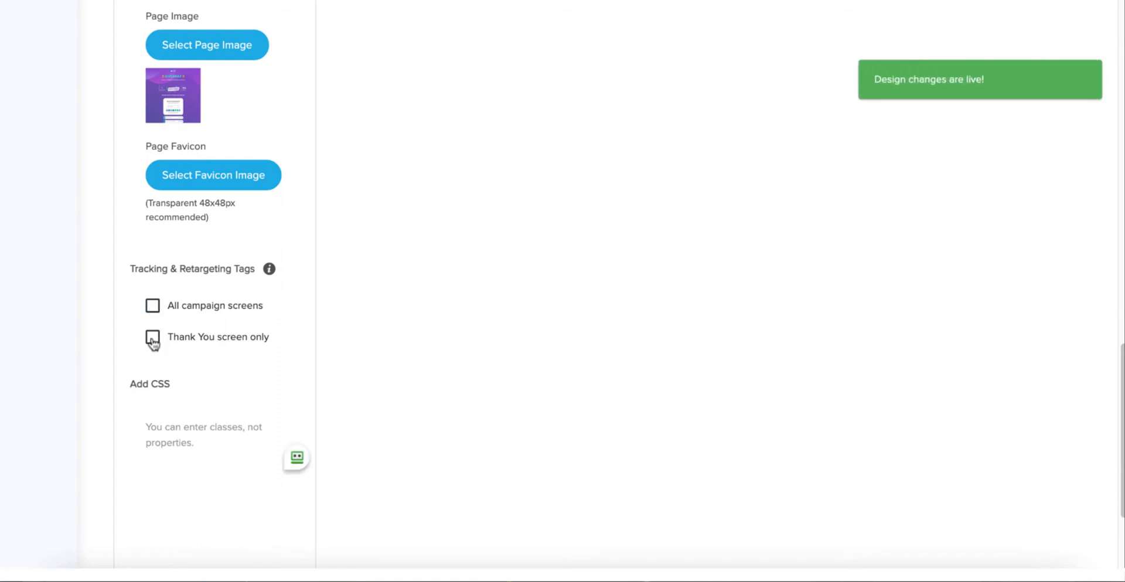
pyautogui.click(152, 339)
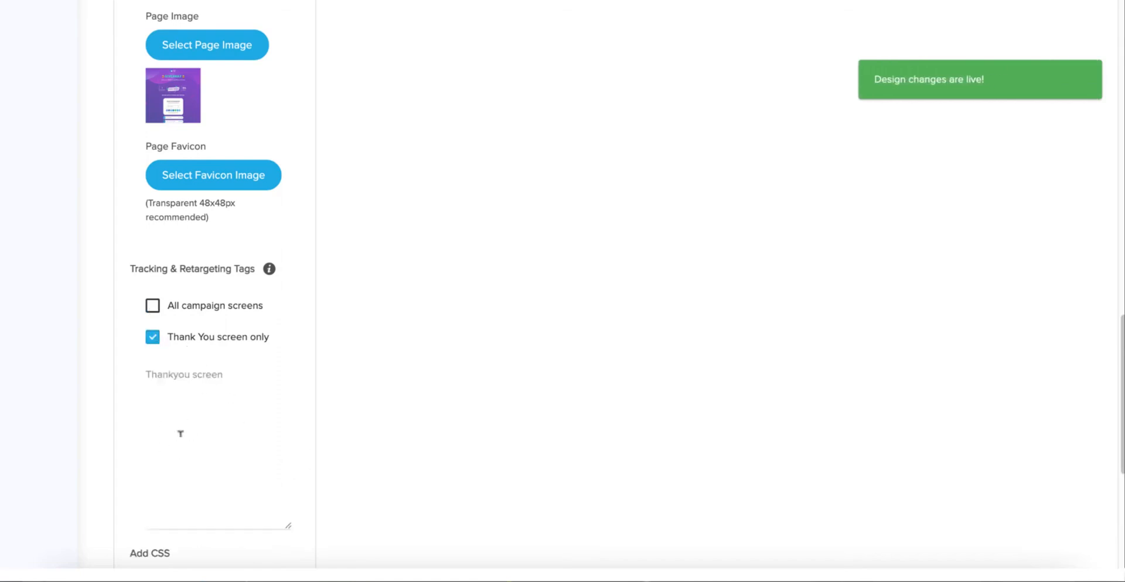
pyautogui.scroll(-2, 193, 410)
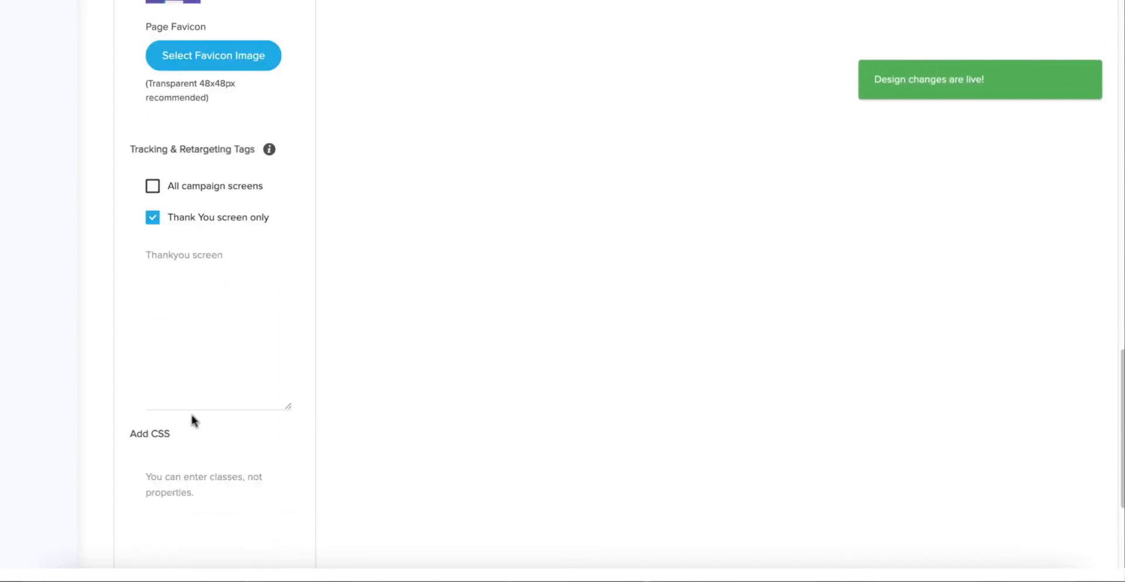
pyautogui.scroll(-2, 236, 326)
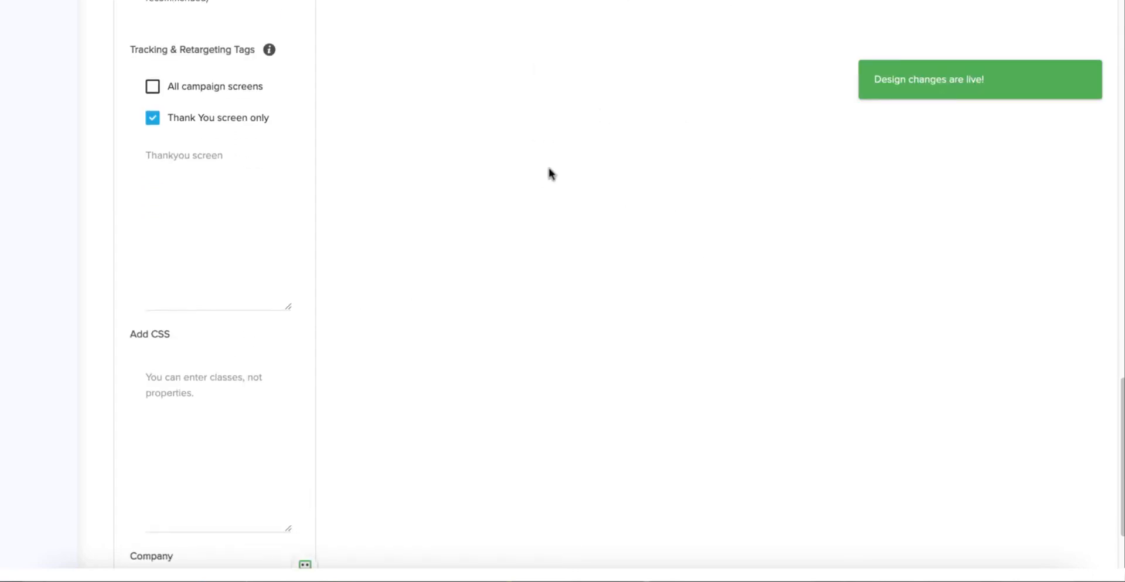
pyautogui.scroll(-1, 420, 191)
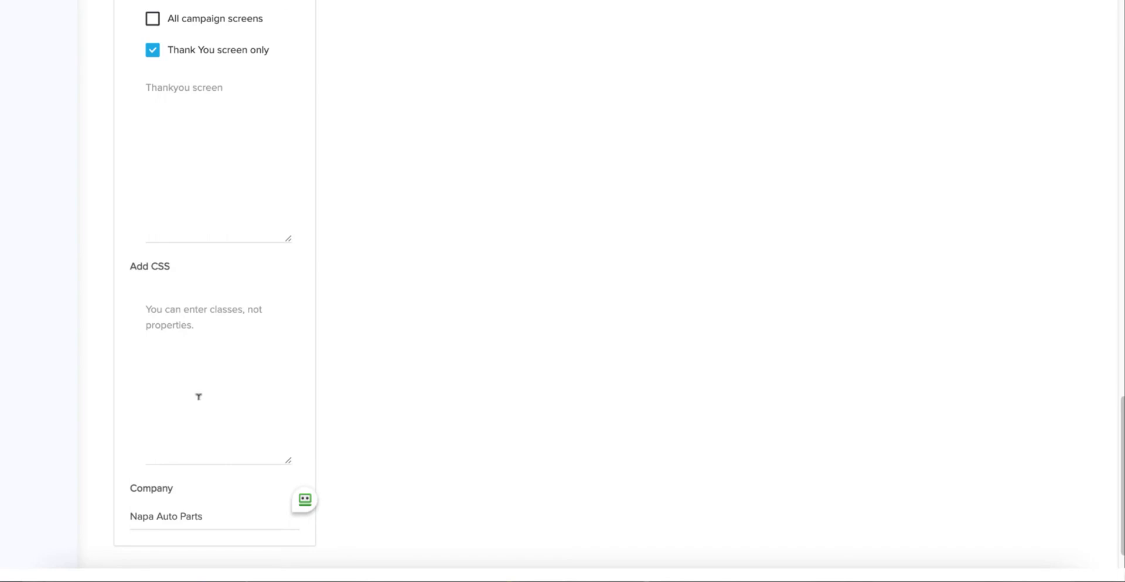
# Move on to the Save & Deploy stage and copy the campaign's microsite URL.
pyautogui.scroll(15, 225, 376)
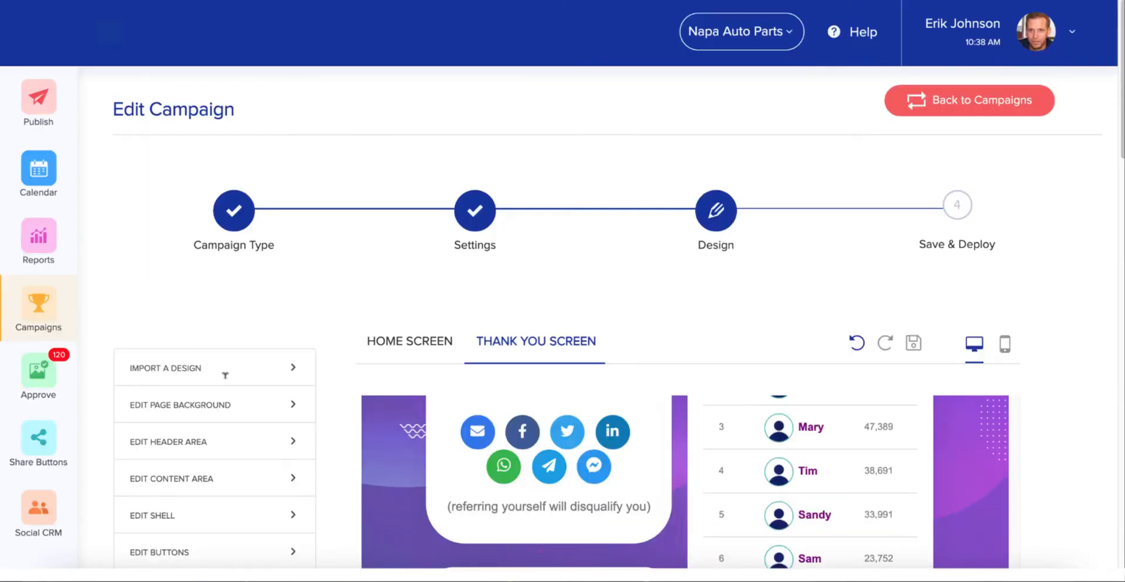
pyautogui.click(958, 207)
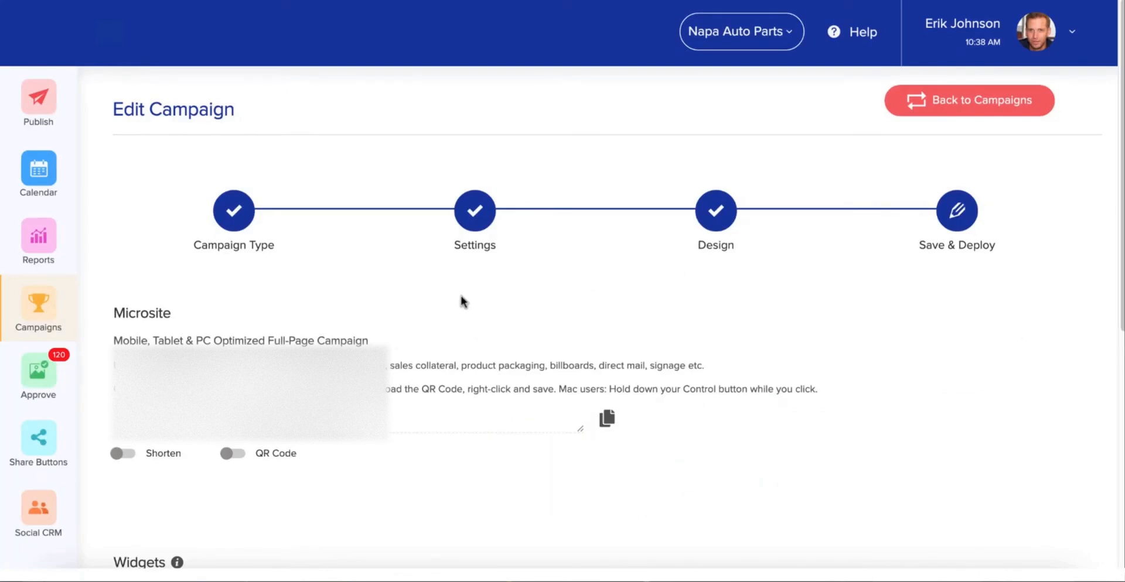
pyautogui.scroll(-1, 457, 300)
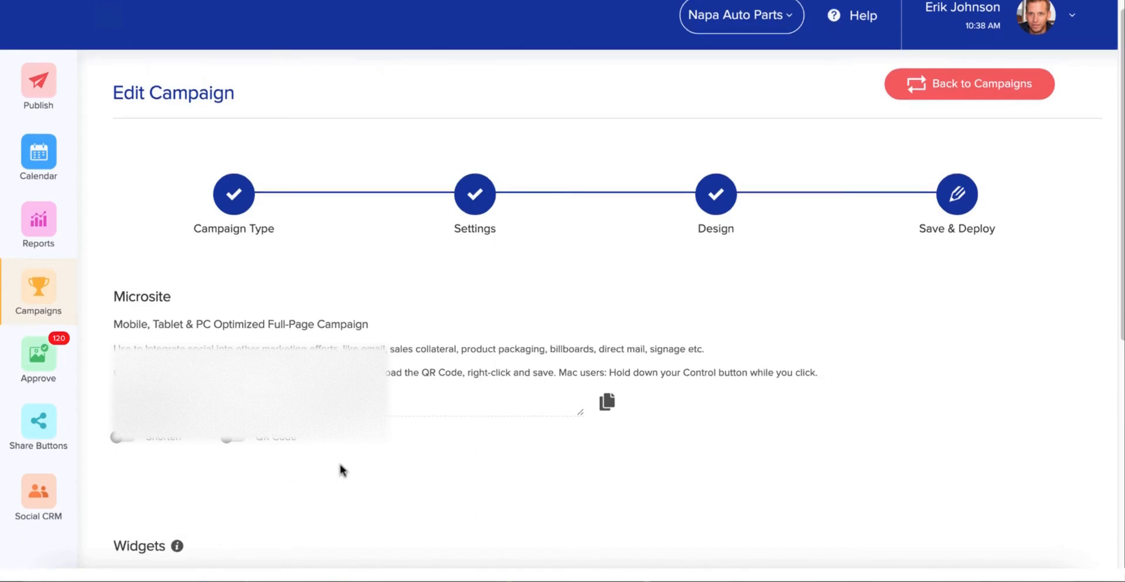
pyautogui.scroll(-2, 339, 470)
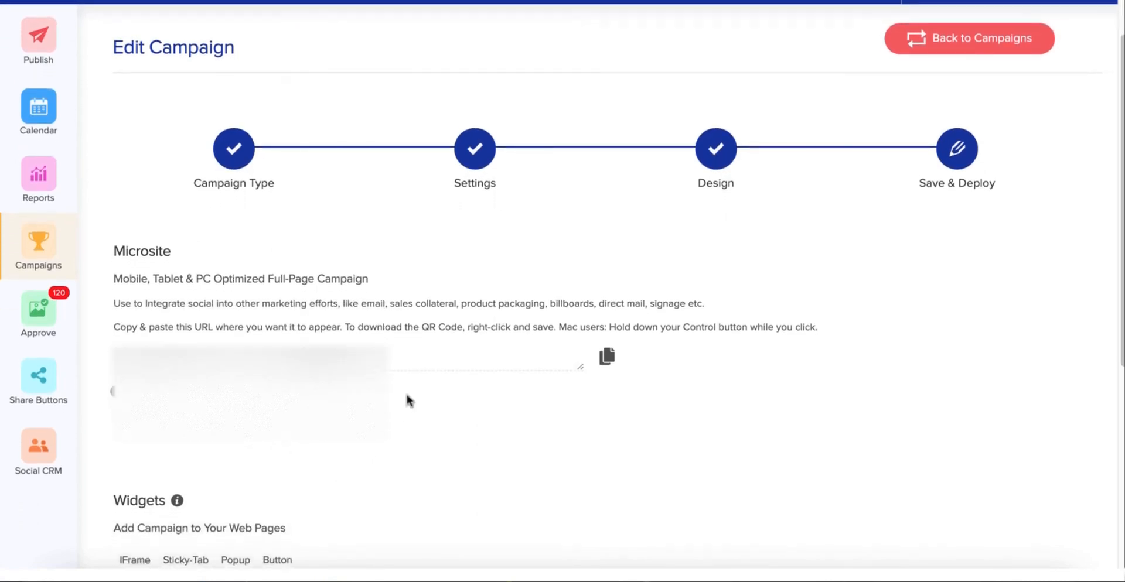
pyautogui.click(608, 359)
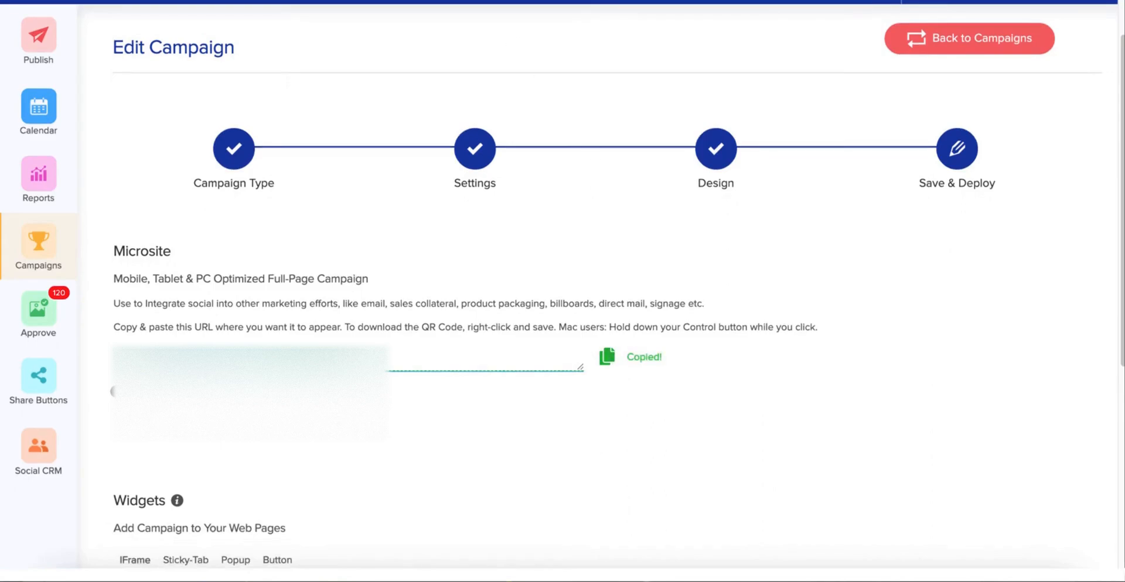
# Open the copied microsite URL in a new browser tab to preview the live giveaway page.
pyautogui.press('super+t')
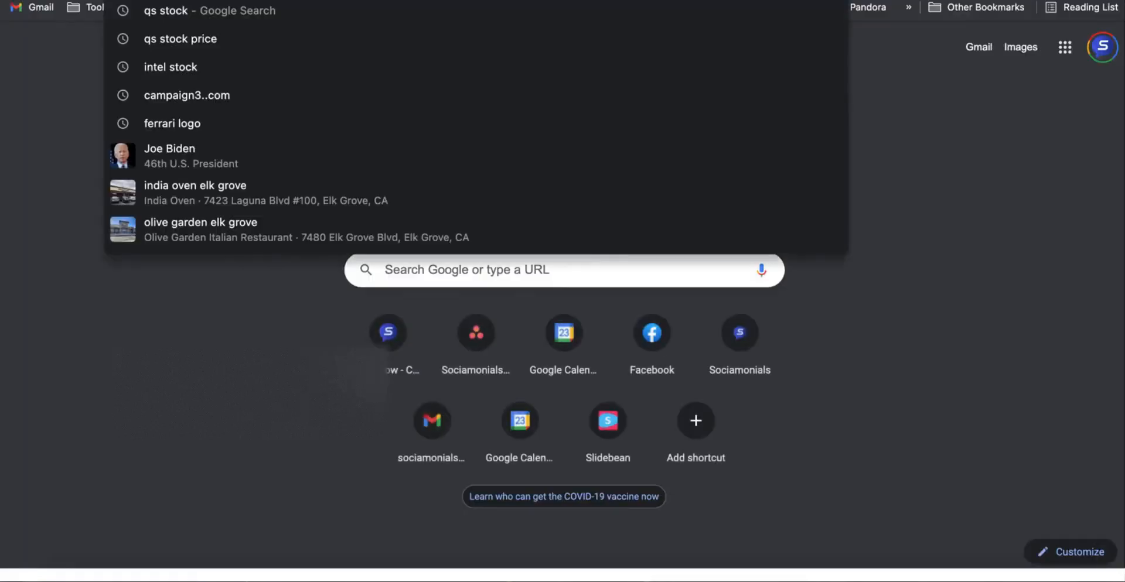
pyautogui.press('super+v')
pyautogui.press('Return')
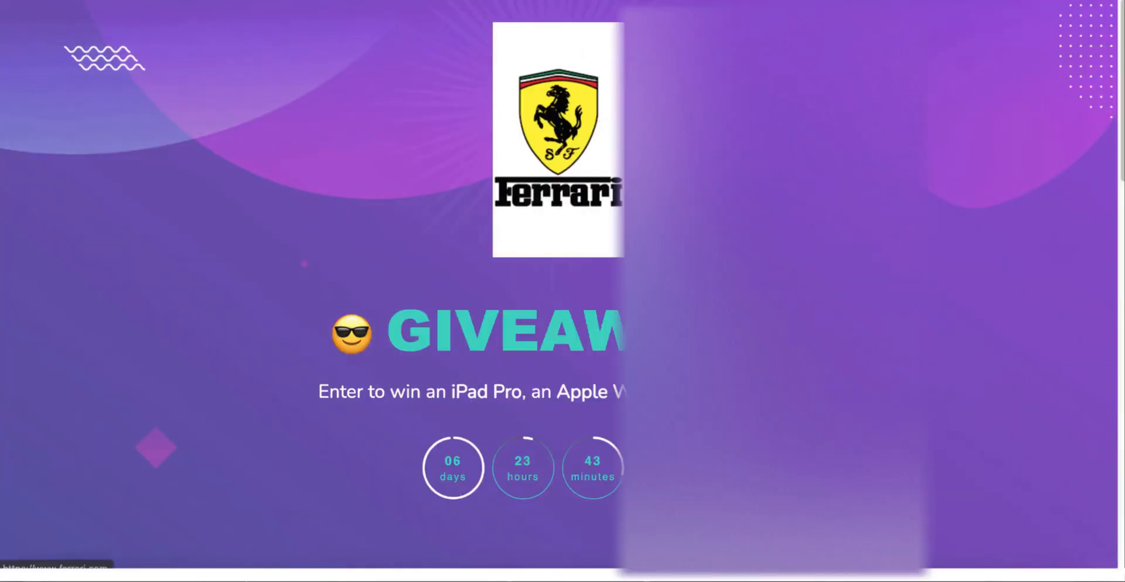
# Look over the live giveaway page's countdown timer and prize sections, including the iPad Pro grand prize.
pyautogui.scroll(-5, 557, 292)
pyautogui.scroll(-2, 465, 120)
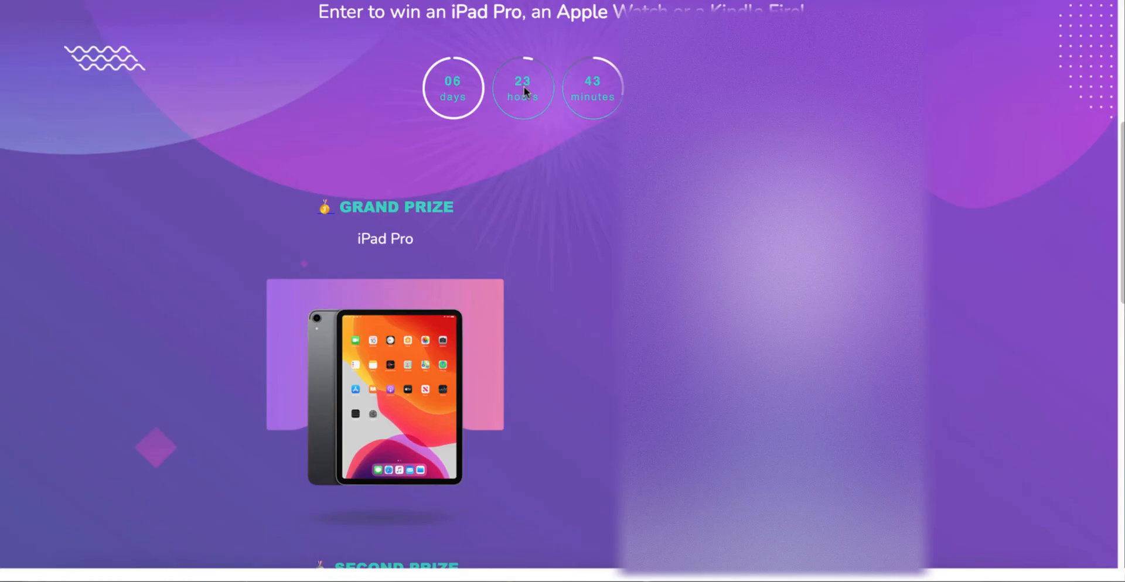
pyautogui.scroll(-1, 455, 219)
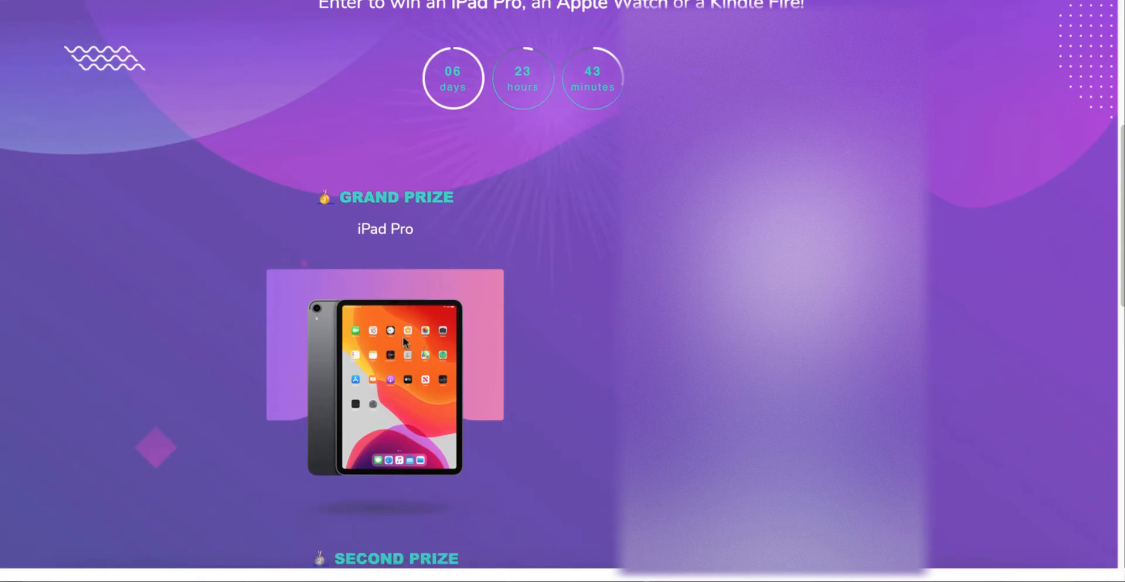
pyautogui.scroll(1, 401, 340)
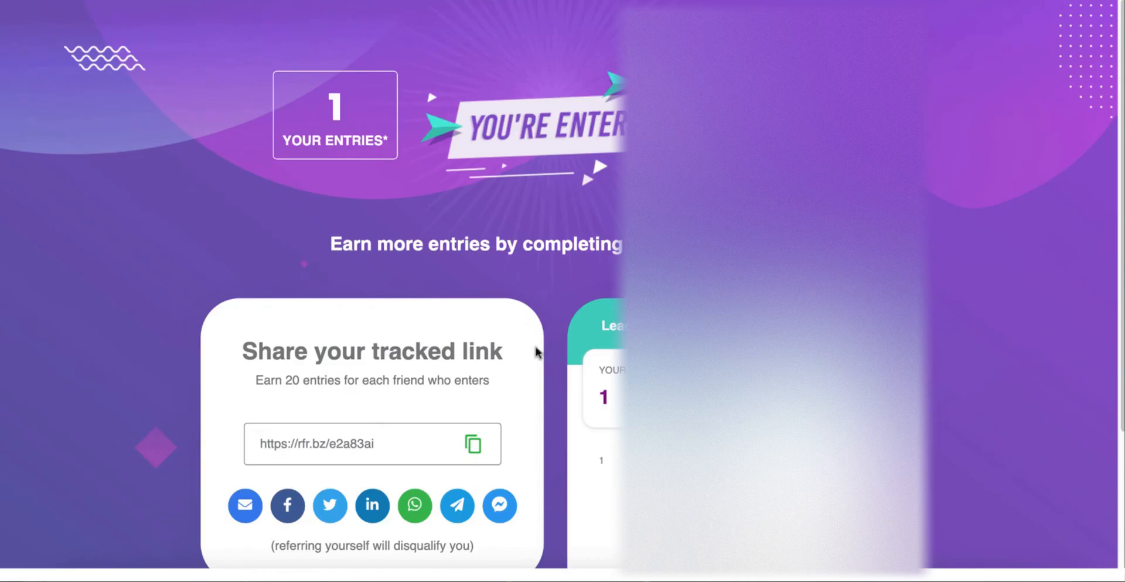
# Complete the "Visit our website" challenge on the Thank You page and return from the Ferrari site to the giveaway.
pyautogui.scroll(-3, 537, 351)
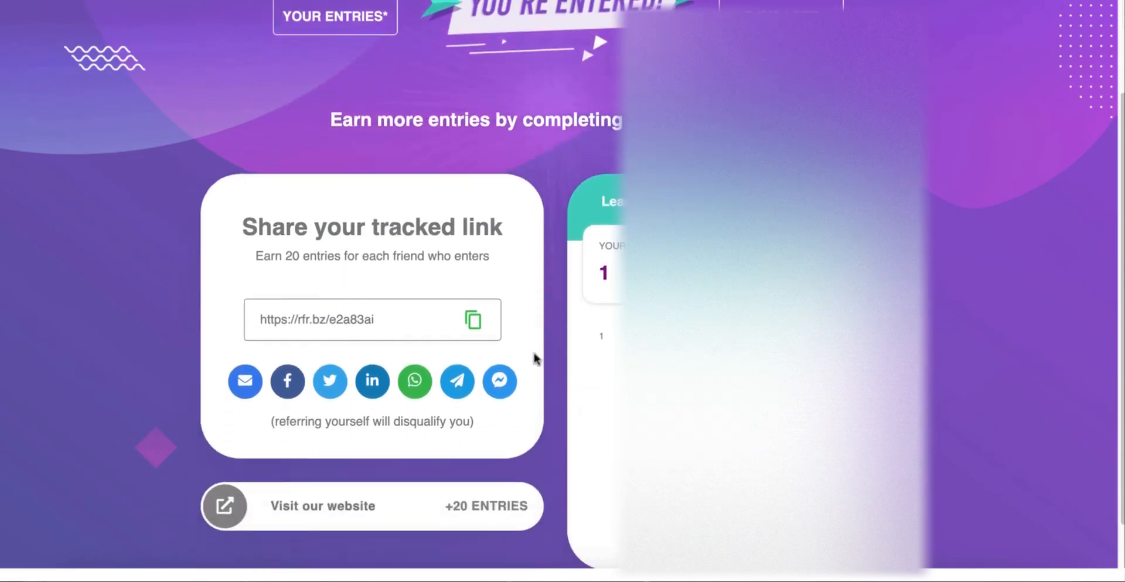
pyautogui.scroll(-2, 535, 359)
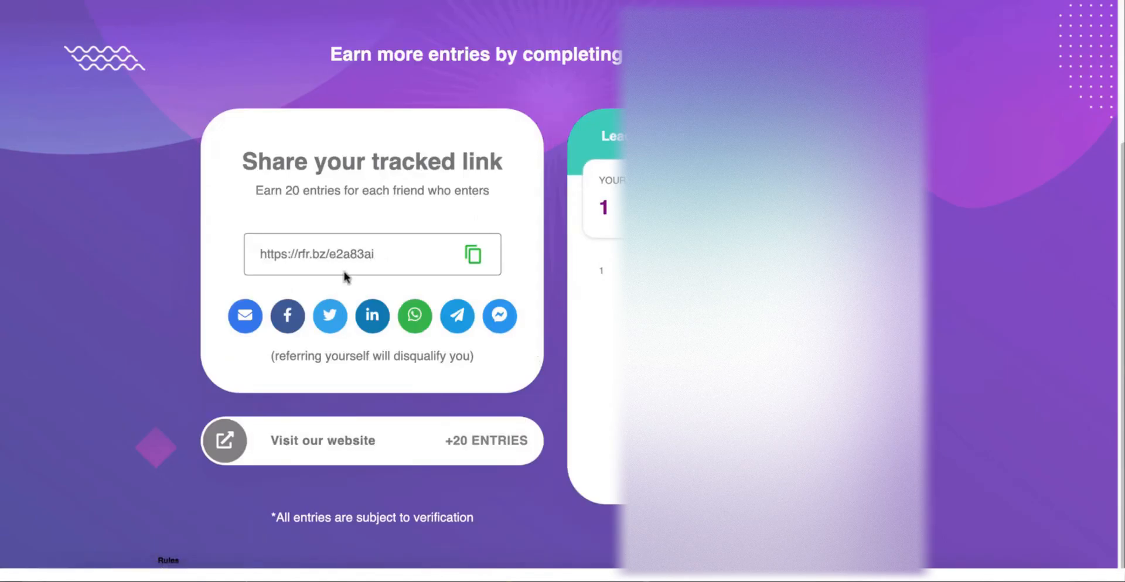
pyautogui.click(339, 447)
pyautogui.scroll(-3, 379, 387)
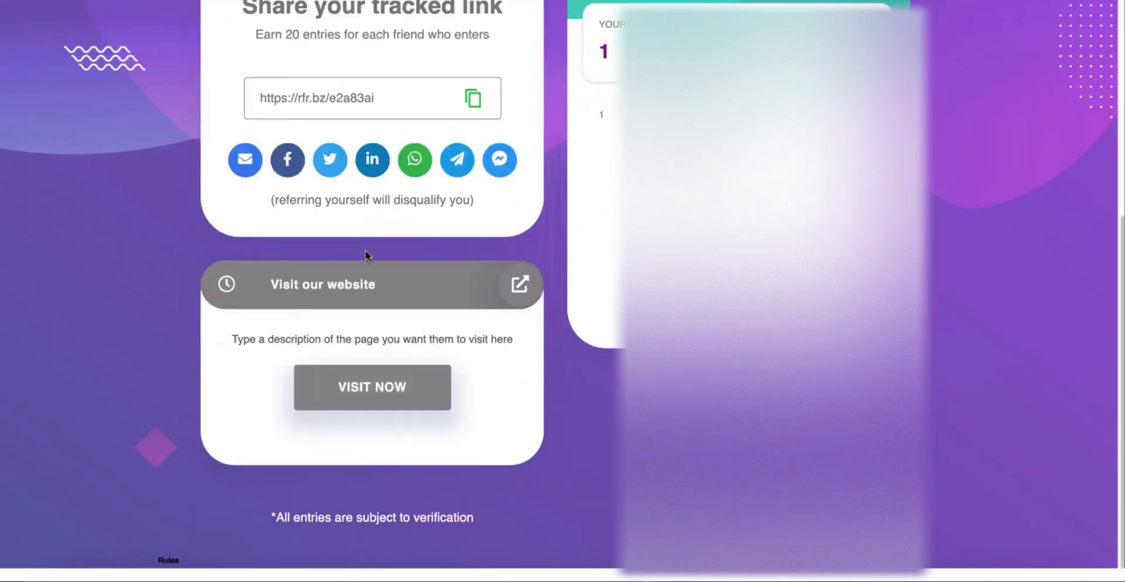
pyautogui.click(380, 385)
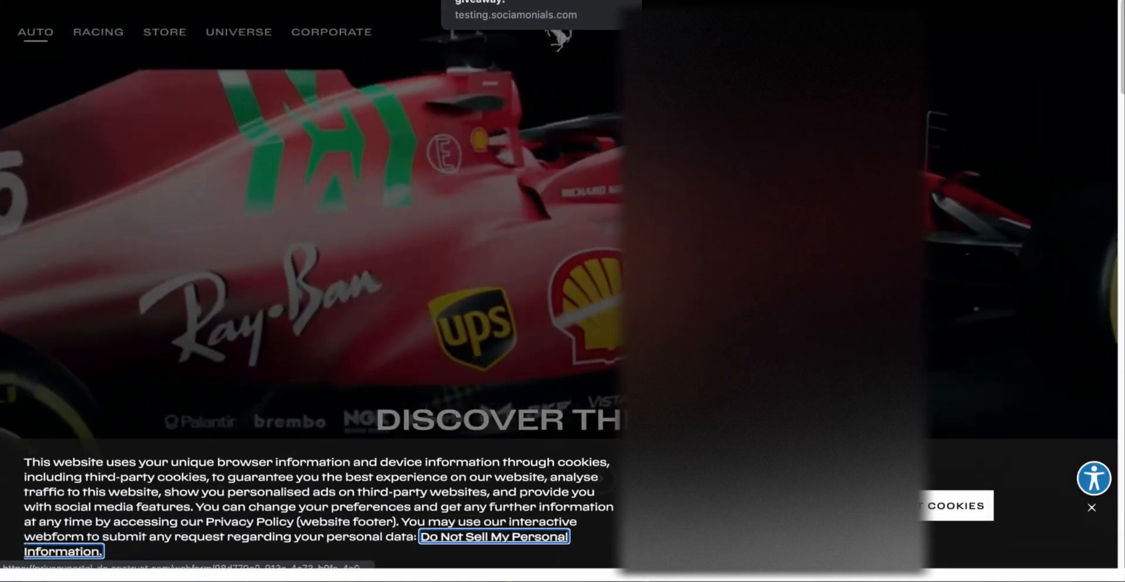
pyautogui.click(504, 2)
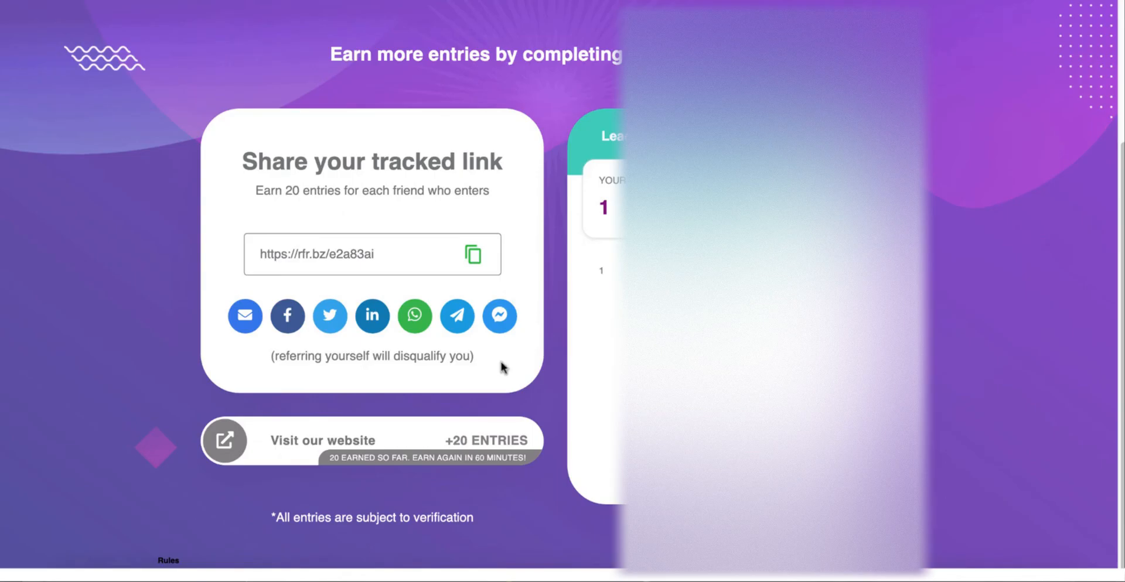
# Check the entrant's updated entry count, leaderboard rank and listed prizes on the Thank You page.
pyautogui.scroll(2, 442, 417)
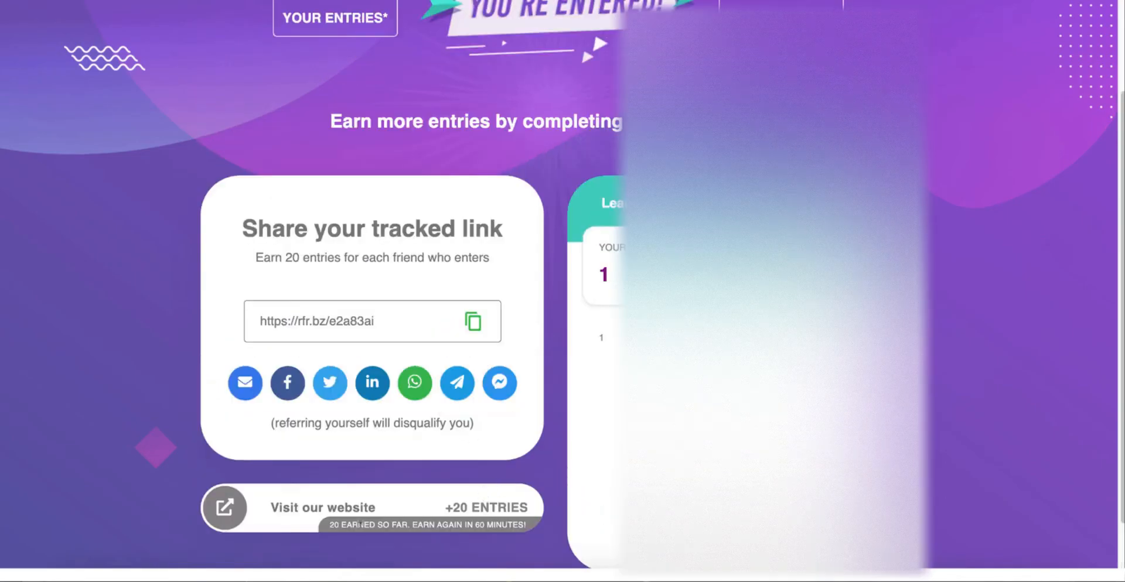
pyautogui.scroll(3, 364, 529)
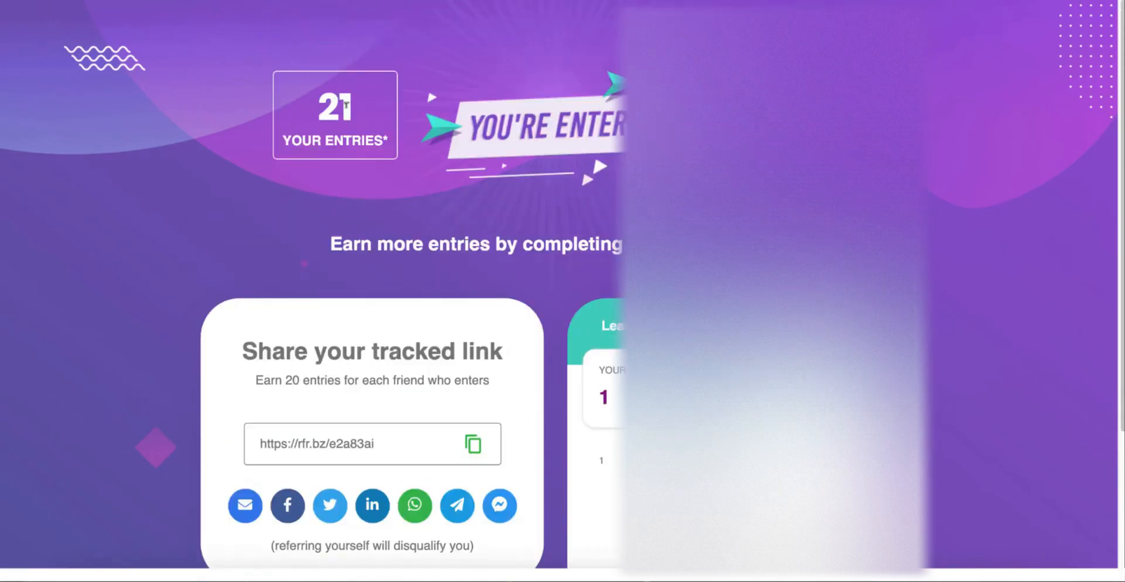
pyautogui.scroll(-4, 361, 176)
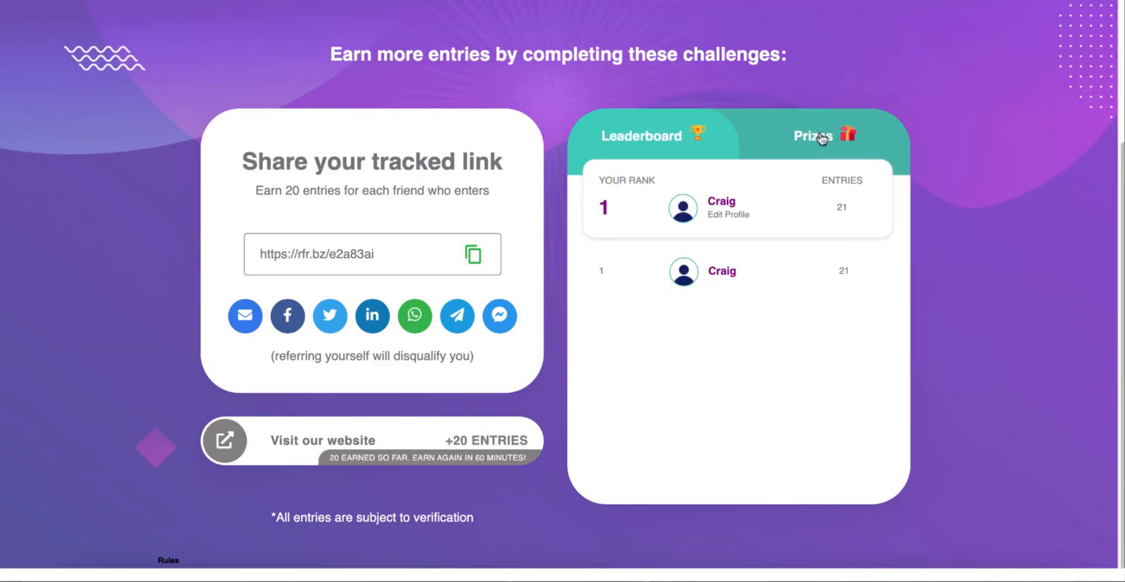
pyautogui.click(822, 139)
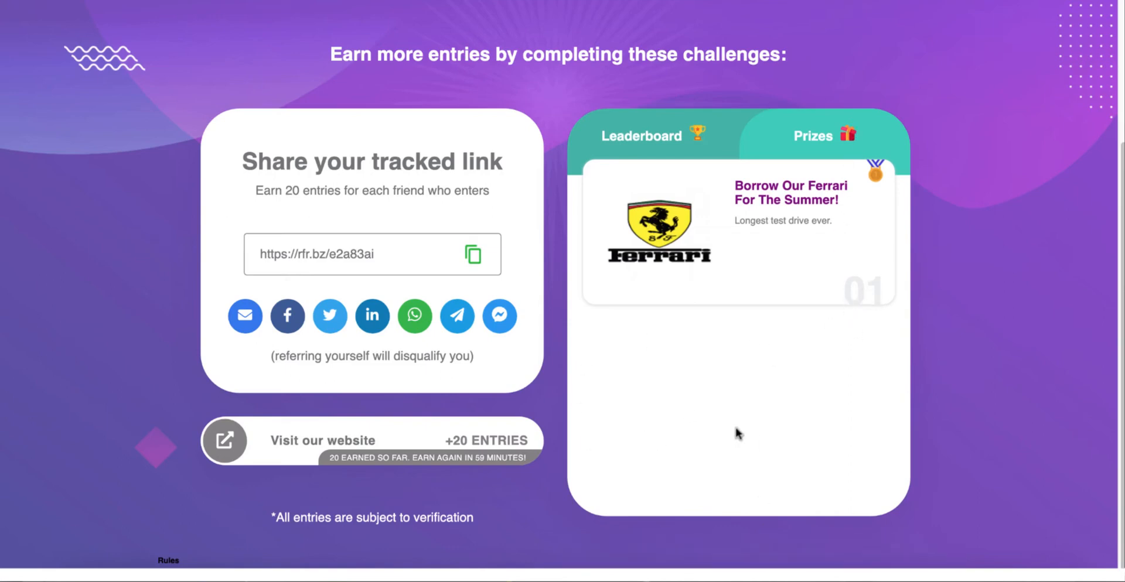
pyautogui.scroll(3, 737, 434)
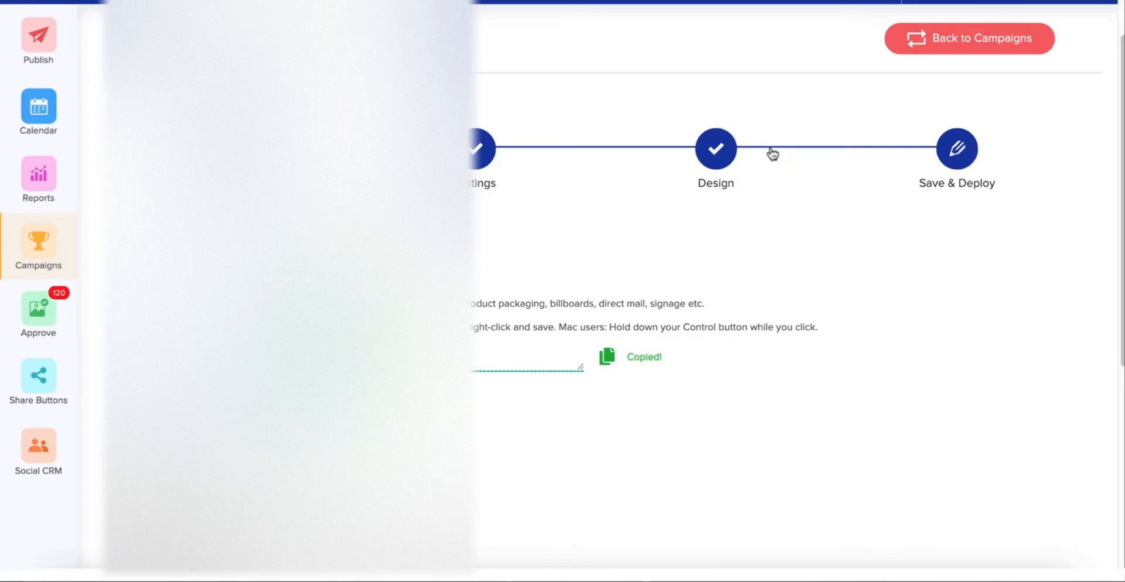
# Return to the Save & Deploy stage and bring up the image options for the downloadable campaign graphic below the URL.
pyautogui.scroll(-1, 752, 171)
pyautogui.scroll(-3, 753, 174)
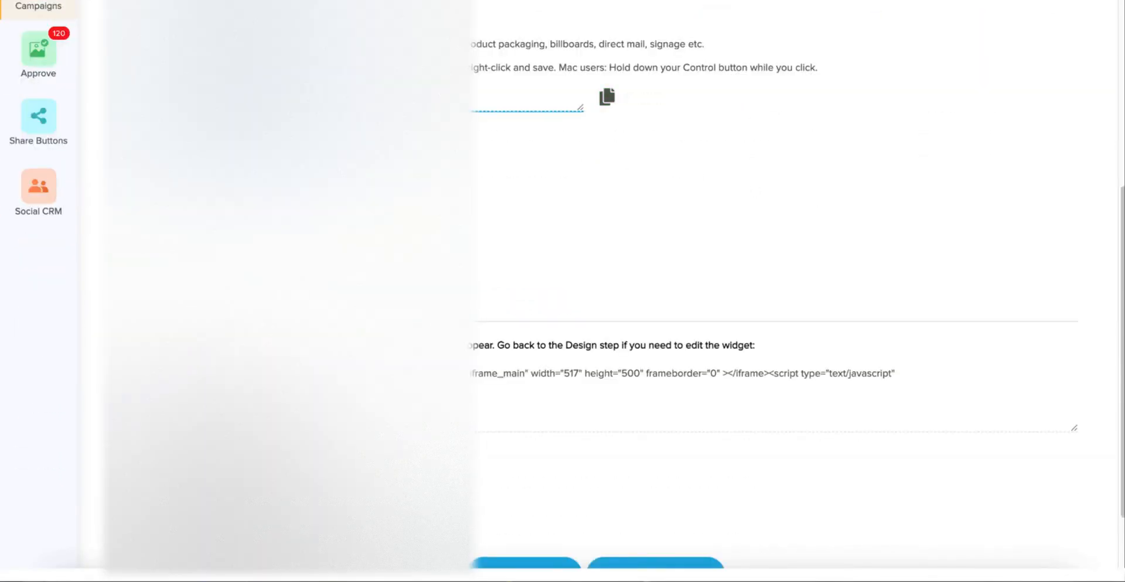
pyautogui.scroll(1, 753, 292)
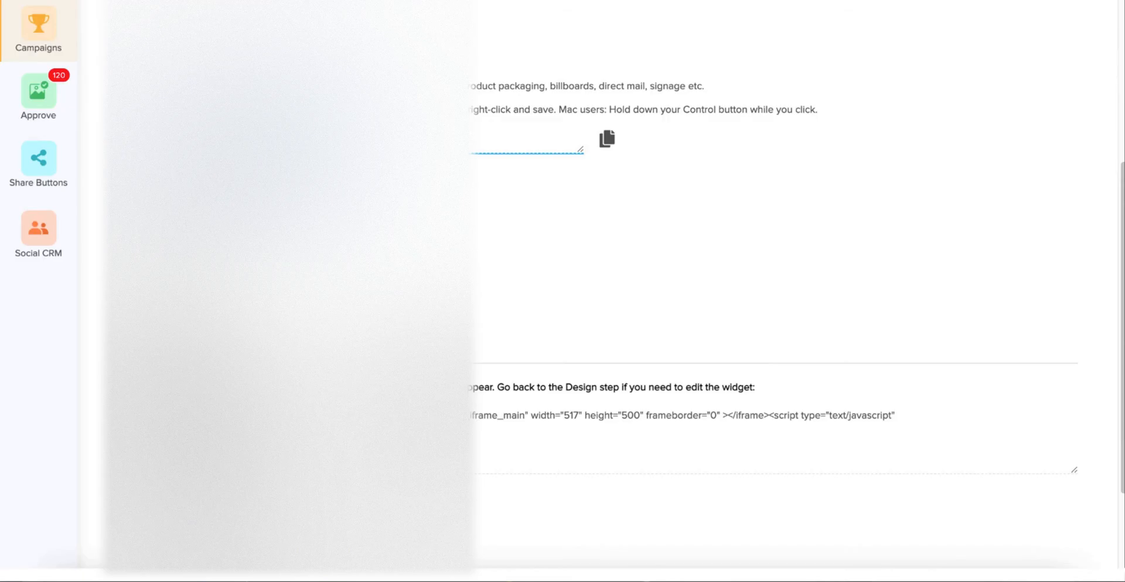
pyautogui.click(287, 188)
pyautogui.rightClick(373, 192)
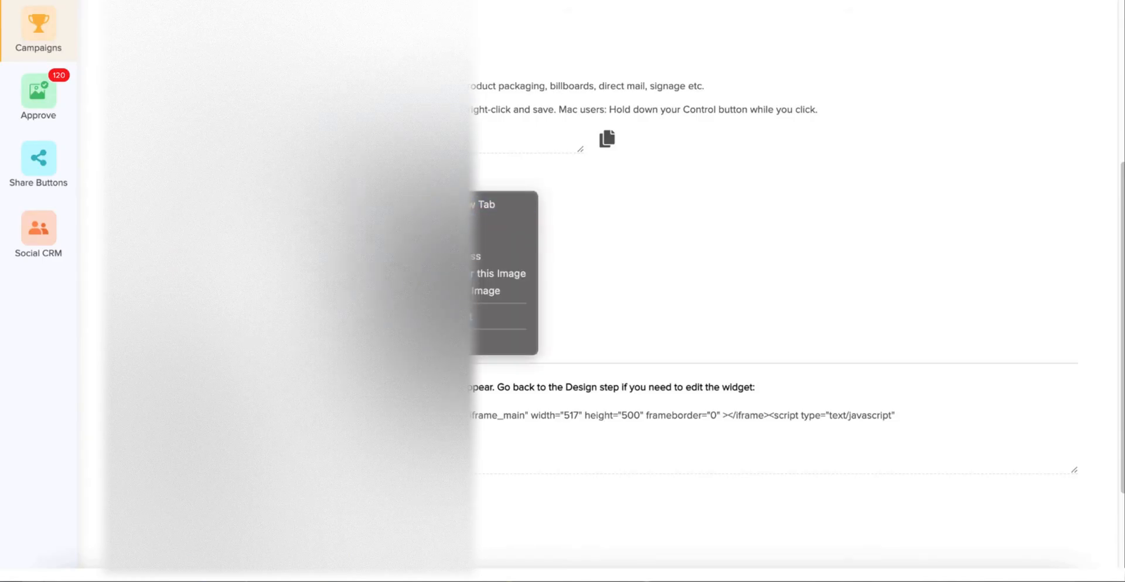
pyautogui.click(340, 234)
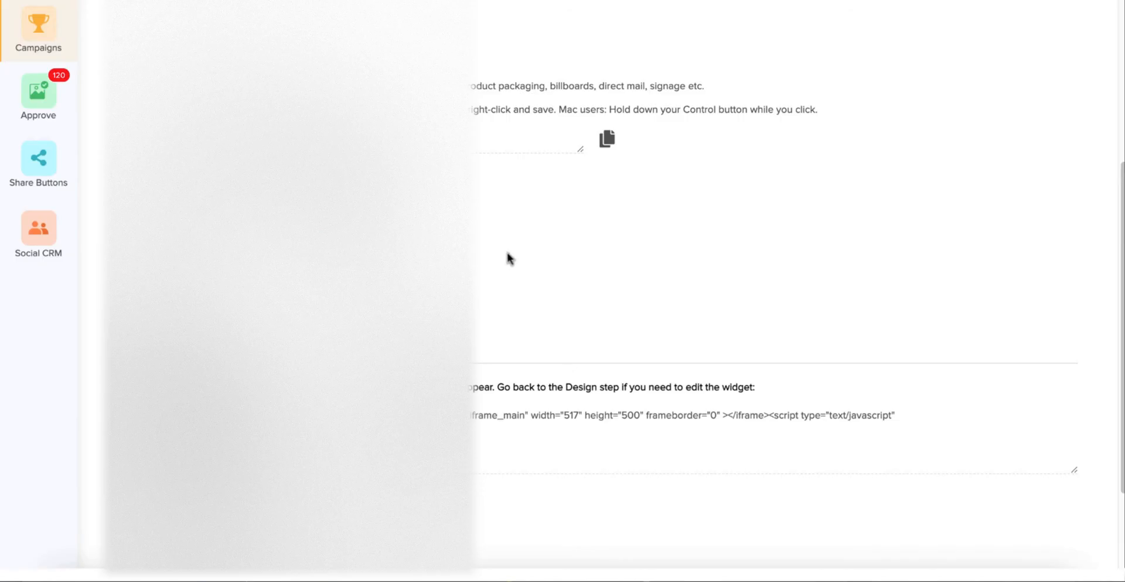
# Review the campaign's embed codes for the inline widget, the modal dialog and the modal opened by a button.
pyautogui.scroll(5, 508, 256)
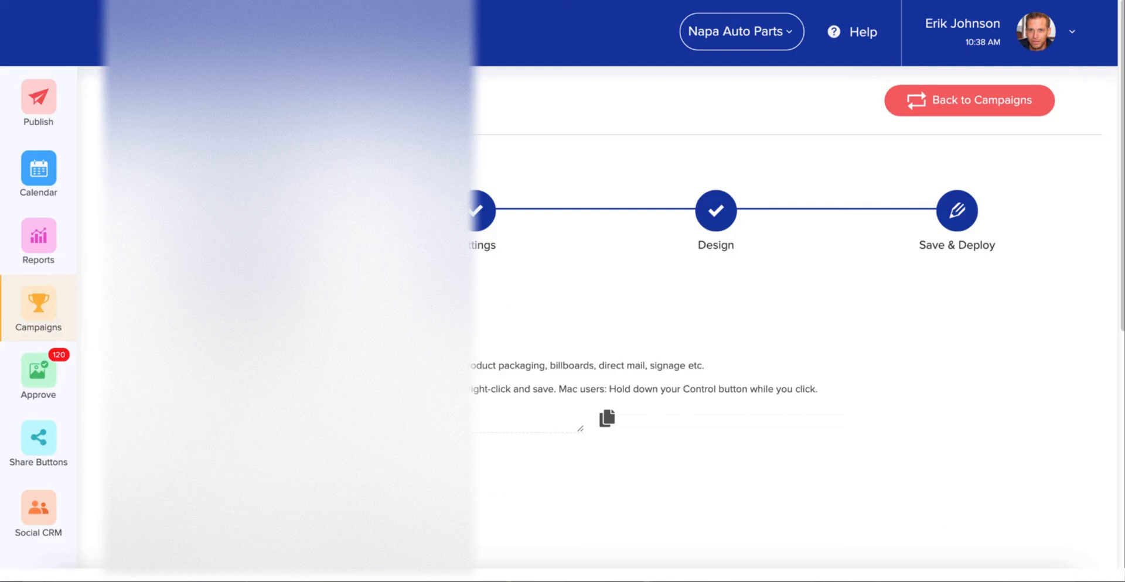
pyautogui.scroll(-6, 610, 317)
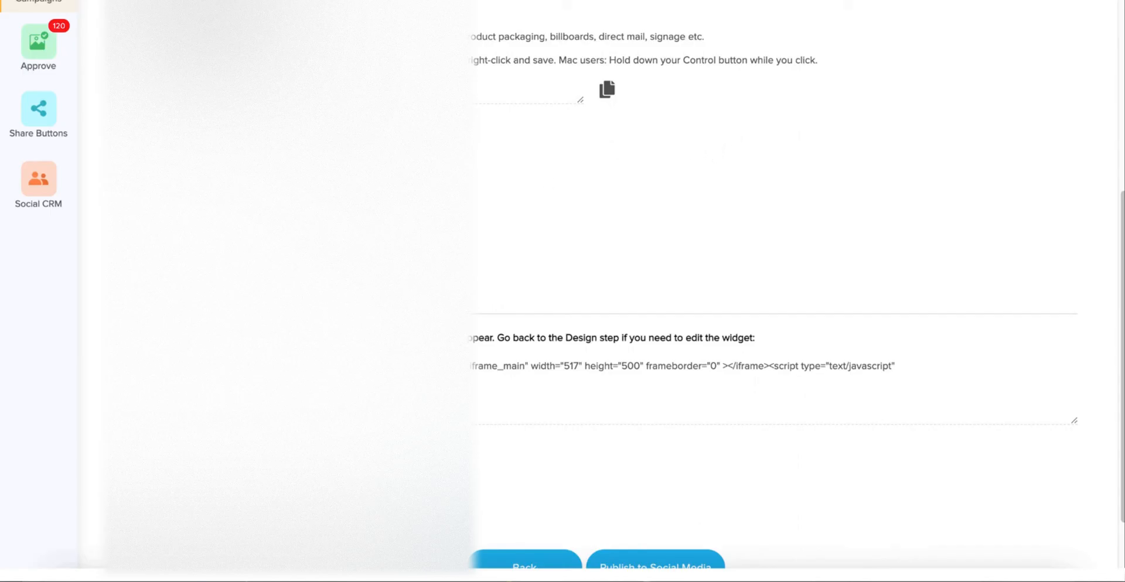
pyautogui.click(247, 297)
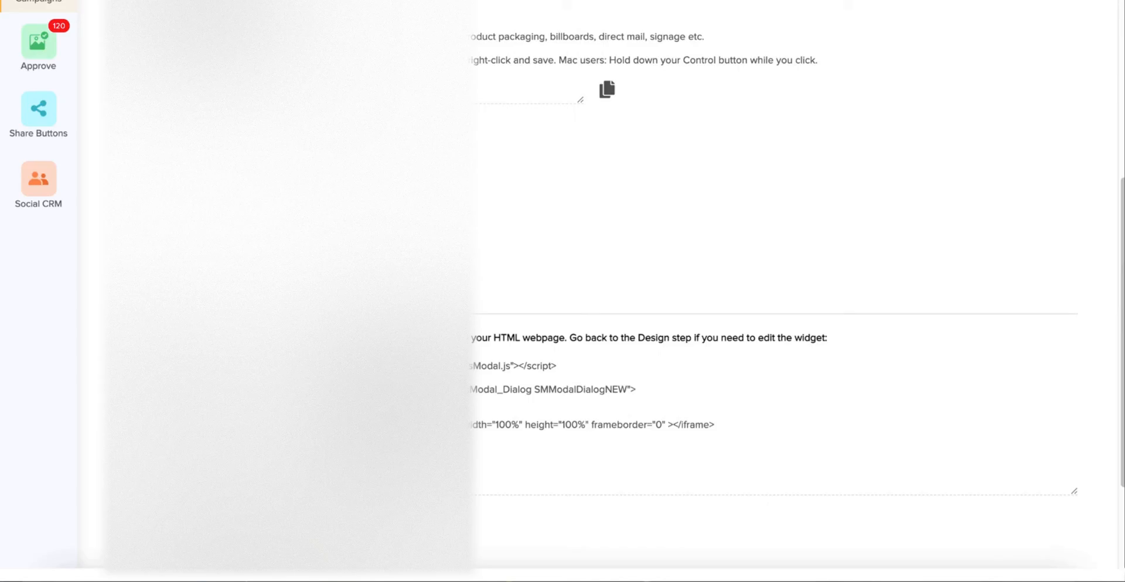
pyautogui.click(305, 300)
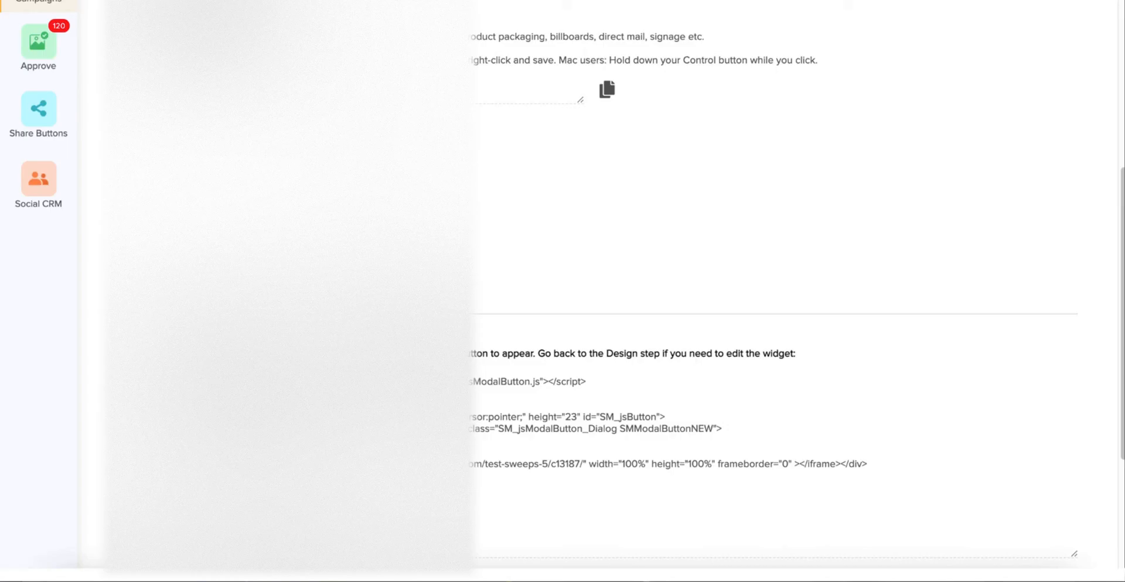
# Try the Facebook fan page tab settings with an uploaded Fan-Gate image, and turn the tab option back off.
pyautogui.scroll(-4, 586, 293)
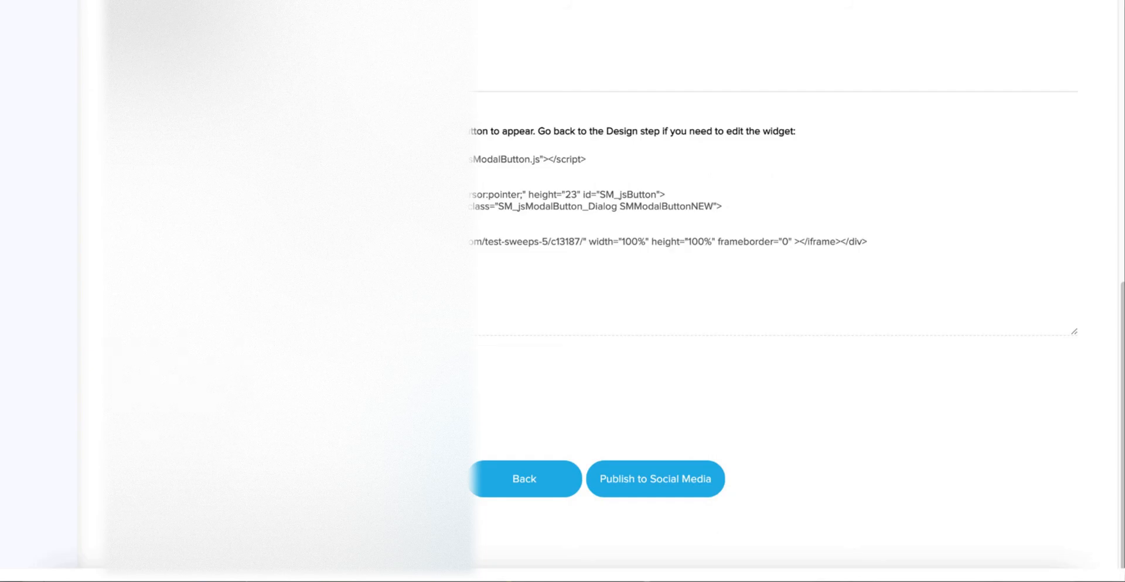
pyautogui.scroll(-5, 389, 246)
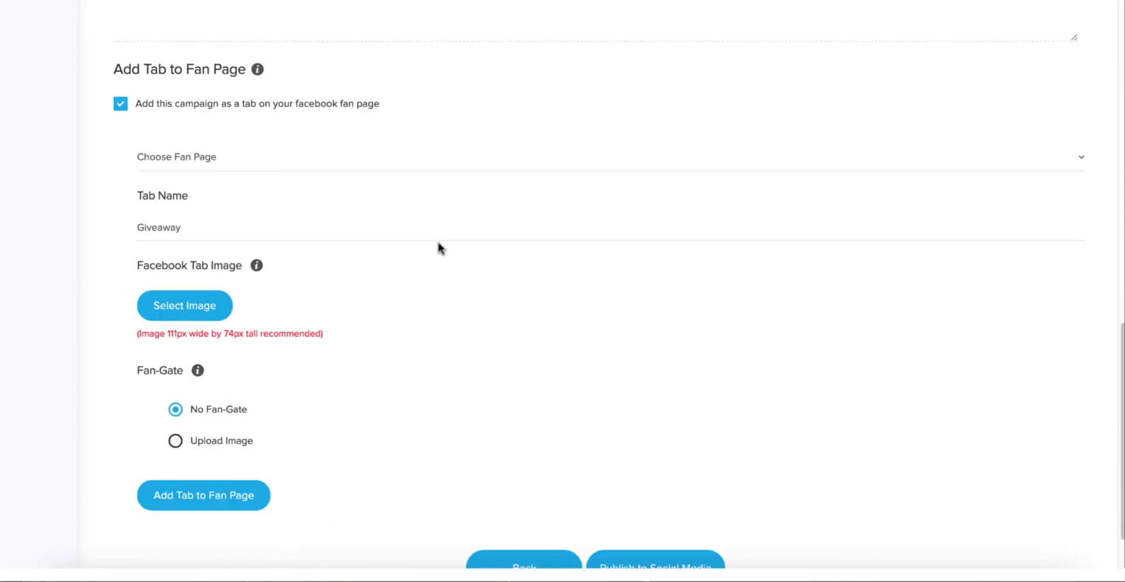
pyautogui.click(176, 442)
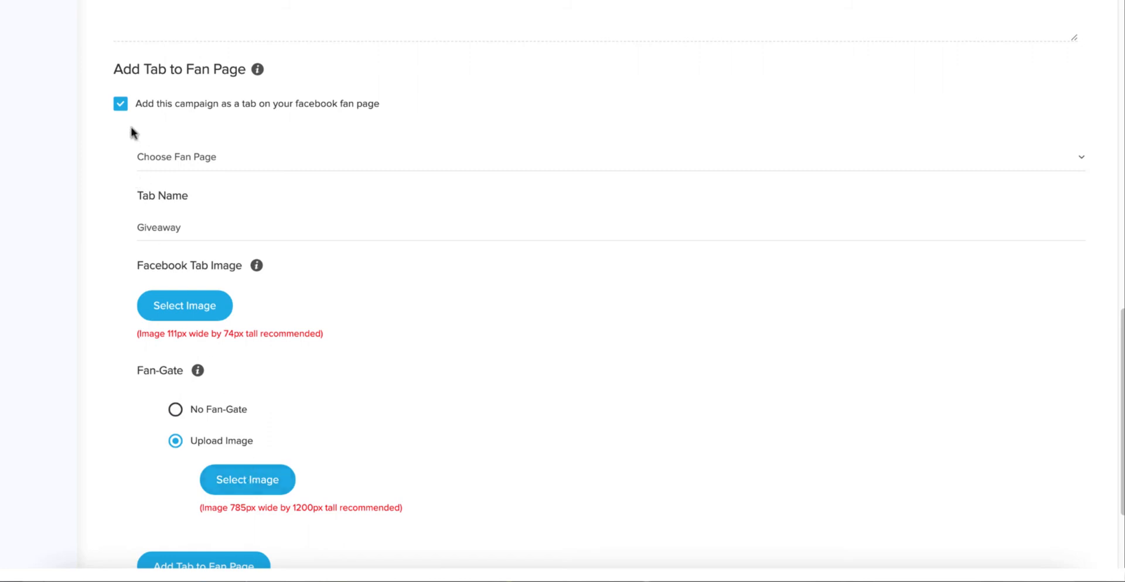
pyautogui.click(120, 104)
pyautogui.scroll(10, 506, 302)
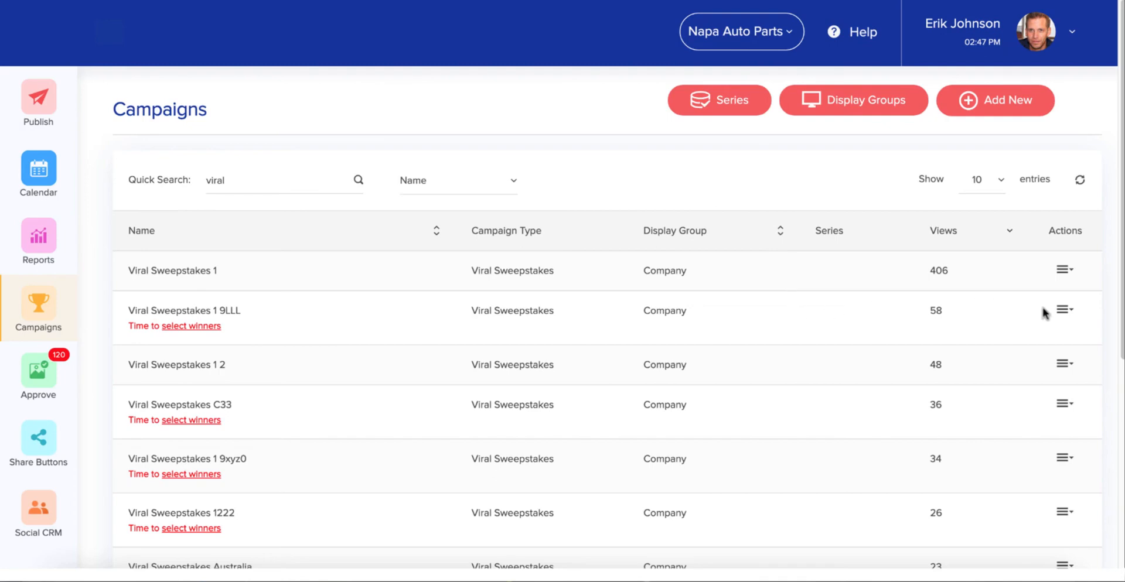
# Examine the Pause Campaign choices for Viral Sweepstakes 1 9LLL, including redirecting visitors, and close them without saving.
pyautogui.click(1065, 312)
pyautogui.scroll(-1, 1052, 313)
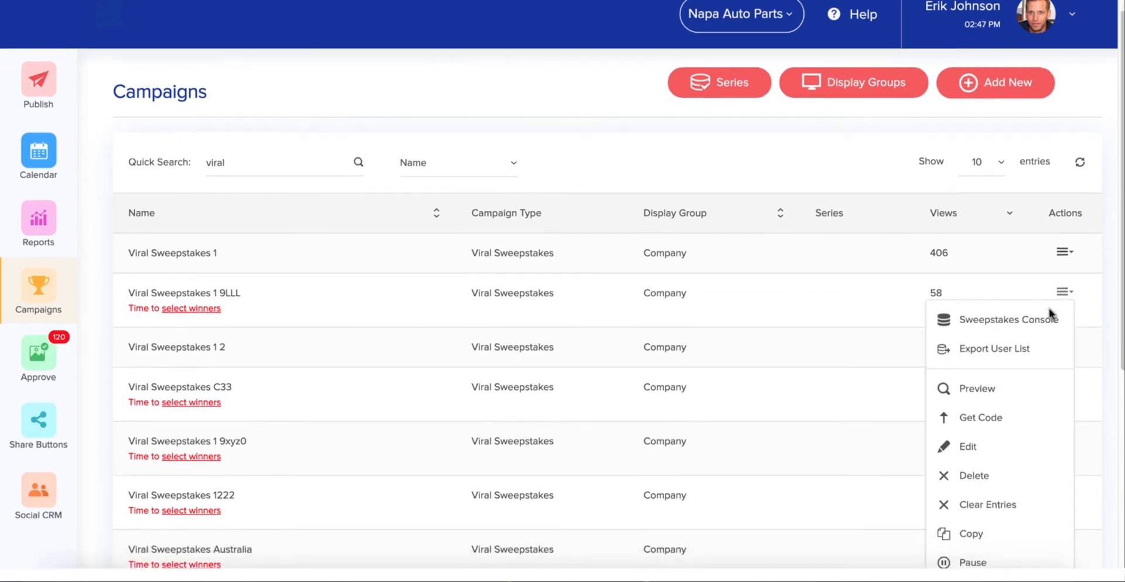
pyautogui.scroll(-1, 1051, 315)
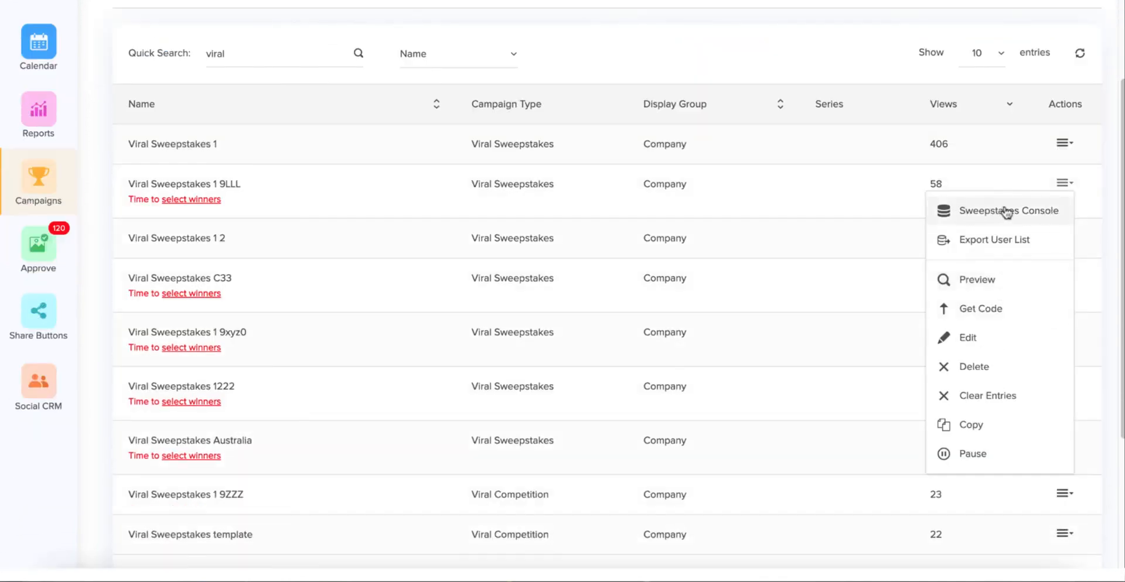
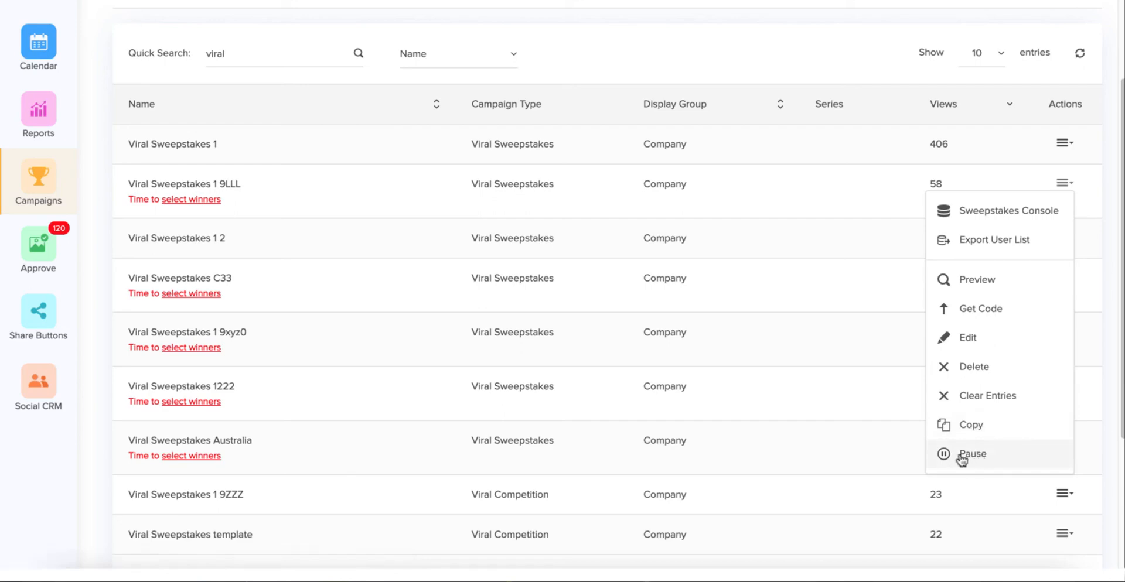
pyautogui.click(973, 456)
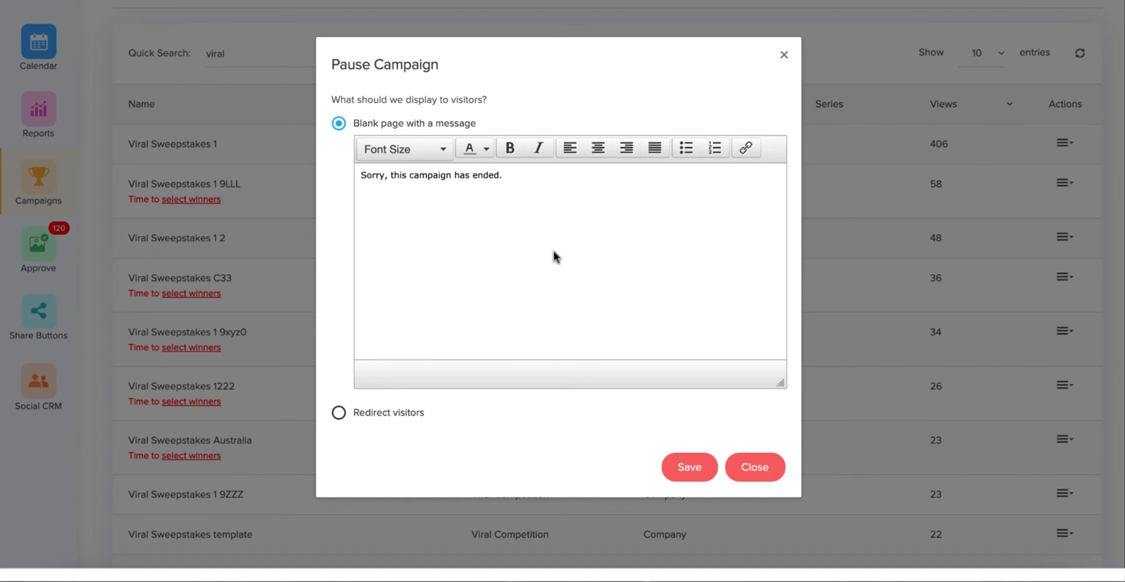
pyautogui.click(339, 413)
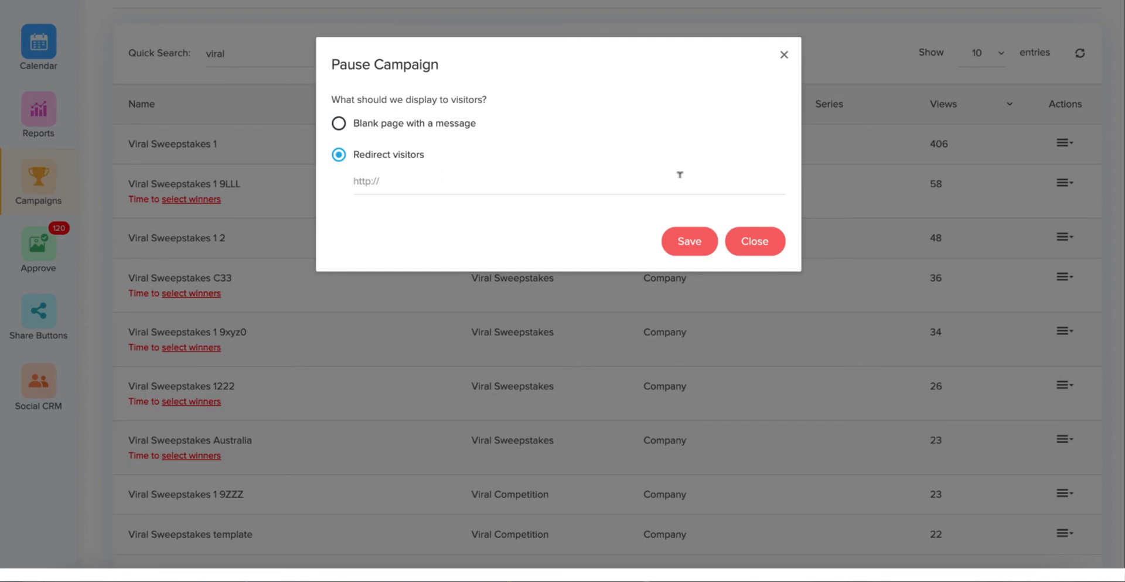
pyautogui.click(750, 240)
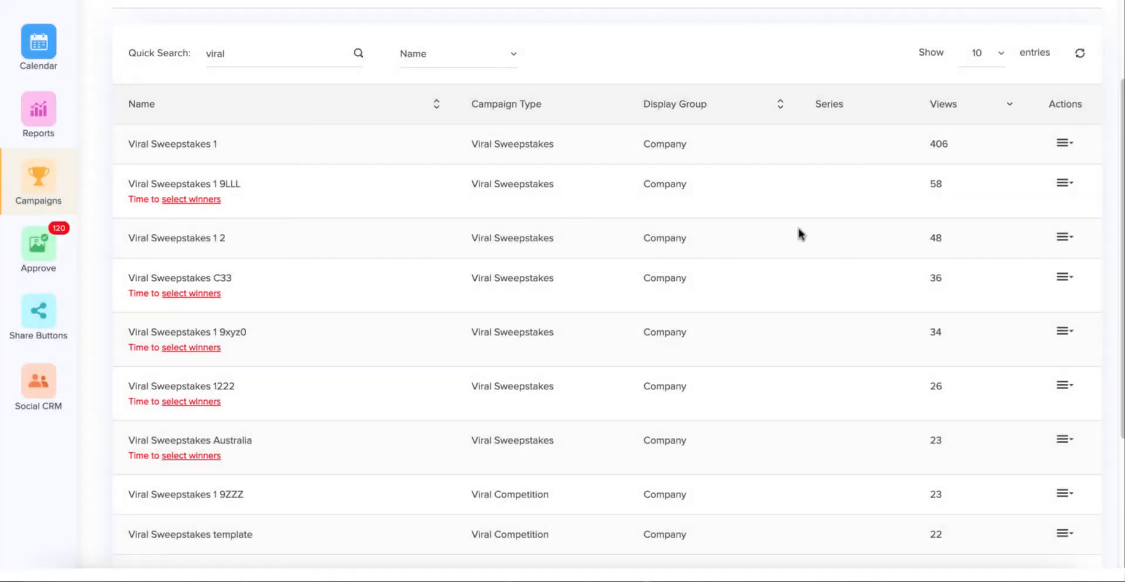
# Open the Sweepstakes Console for Viral Sweepstakes 1 9LLL and look through the winner instructions and participant list.
pyautogui.click(1068, 186)
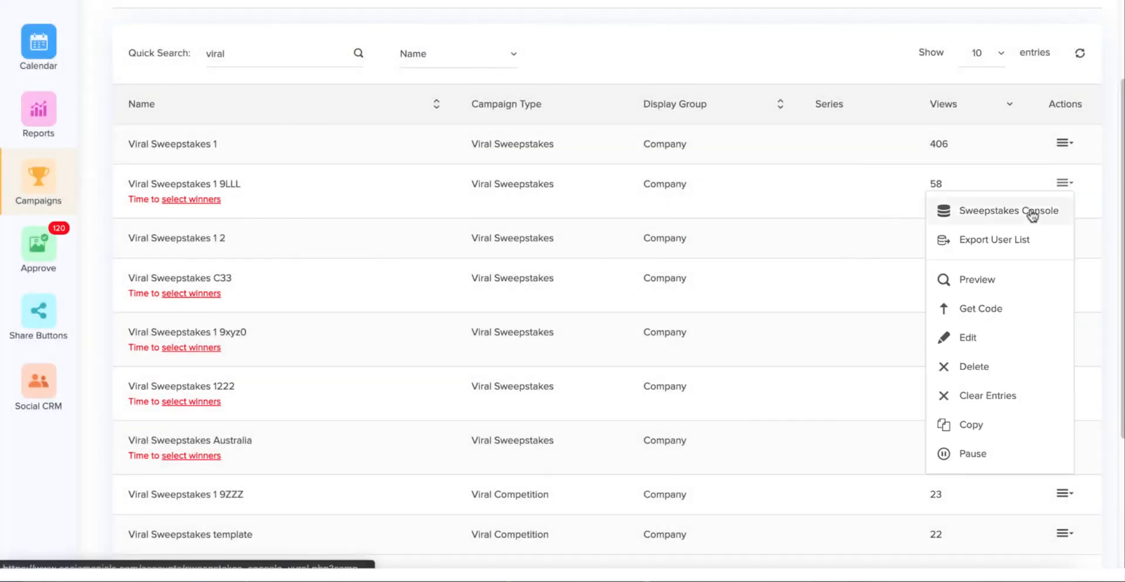
pyautogui.click(1032, 214)
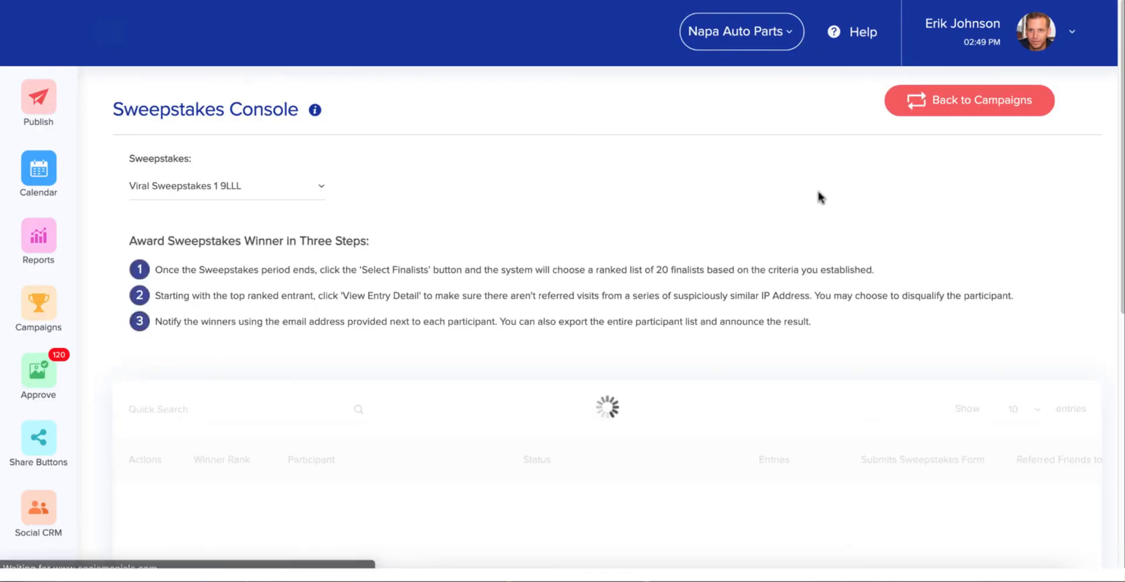
pyautogui.scroll(-2, 723, 186)
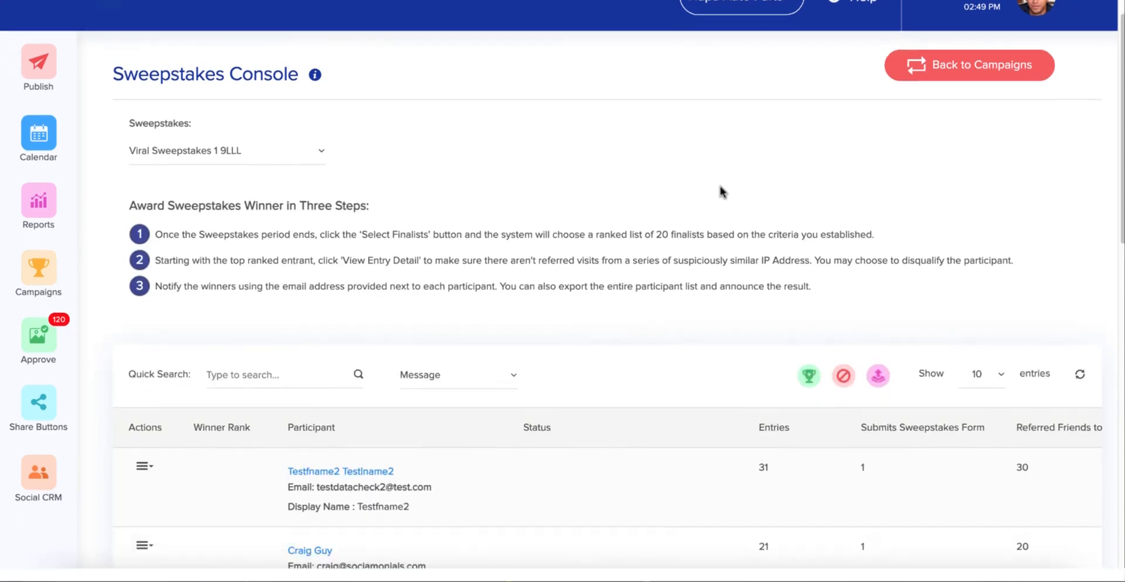
pyautogui.scroll(-2, 737, 190)
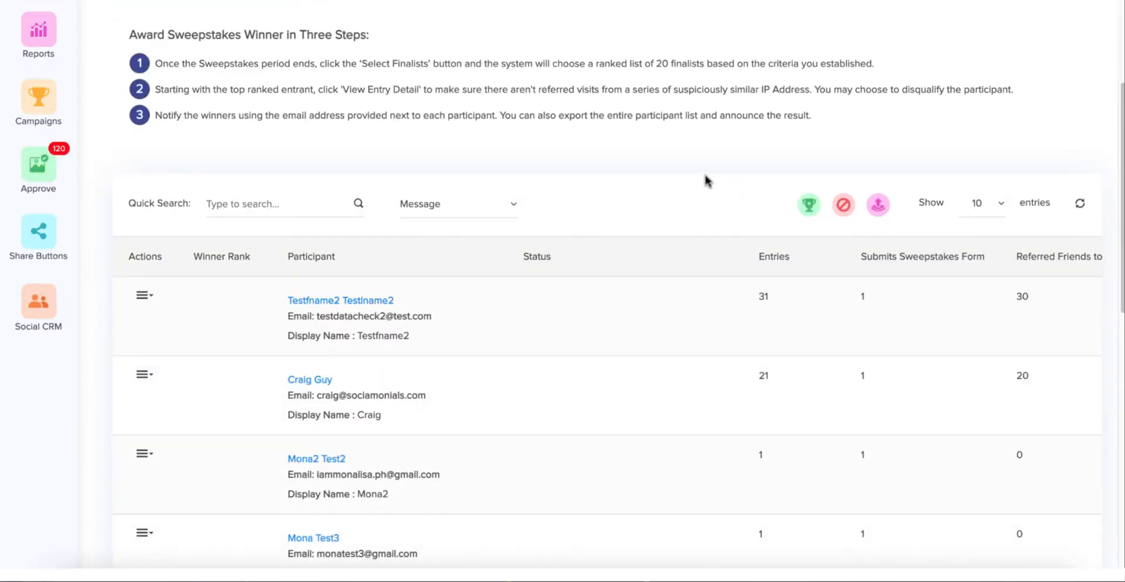
# Select the finalists for Viral Sweepstakes 1 9LLL and look through the ranked participant list.
pyautogui.scroll(1, 649, 173)
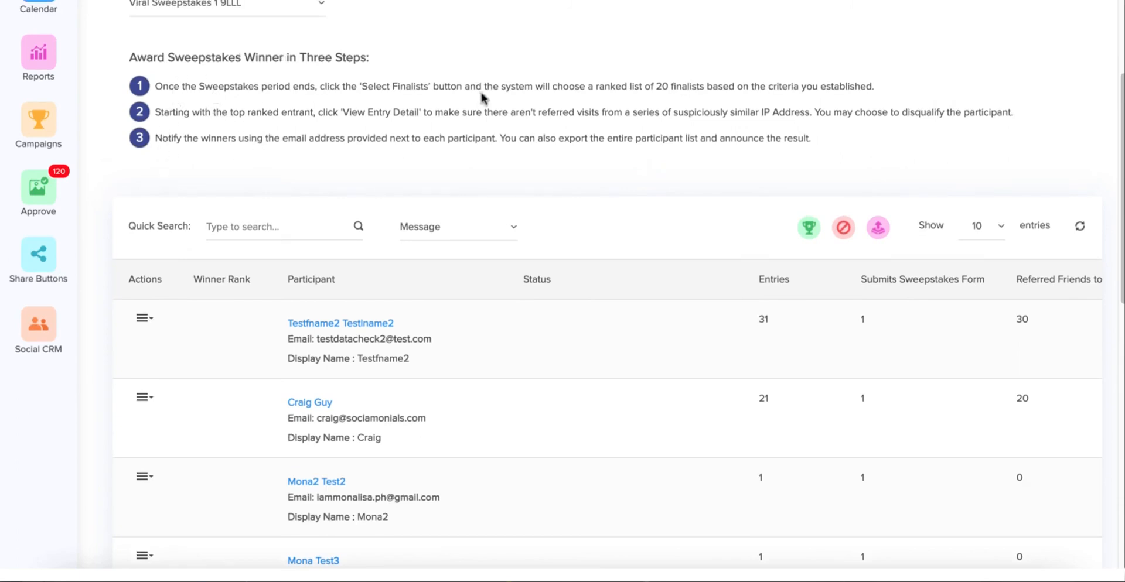
pyautogui.click(809, 232)
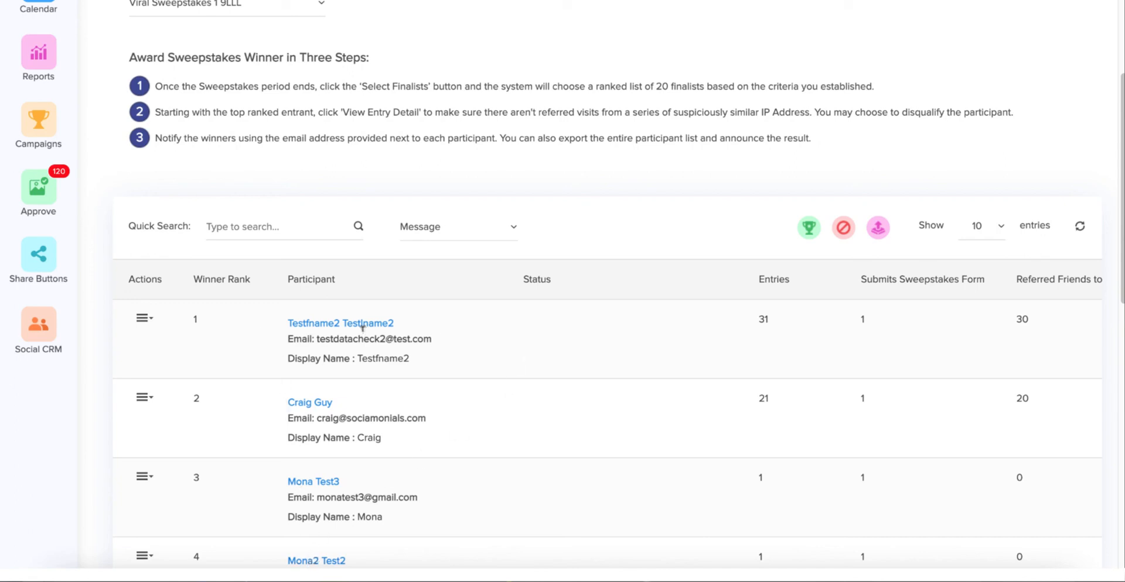
pyautogui.scroll(-1, 363, 335)
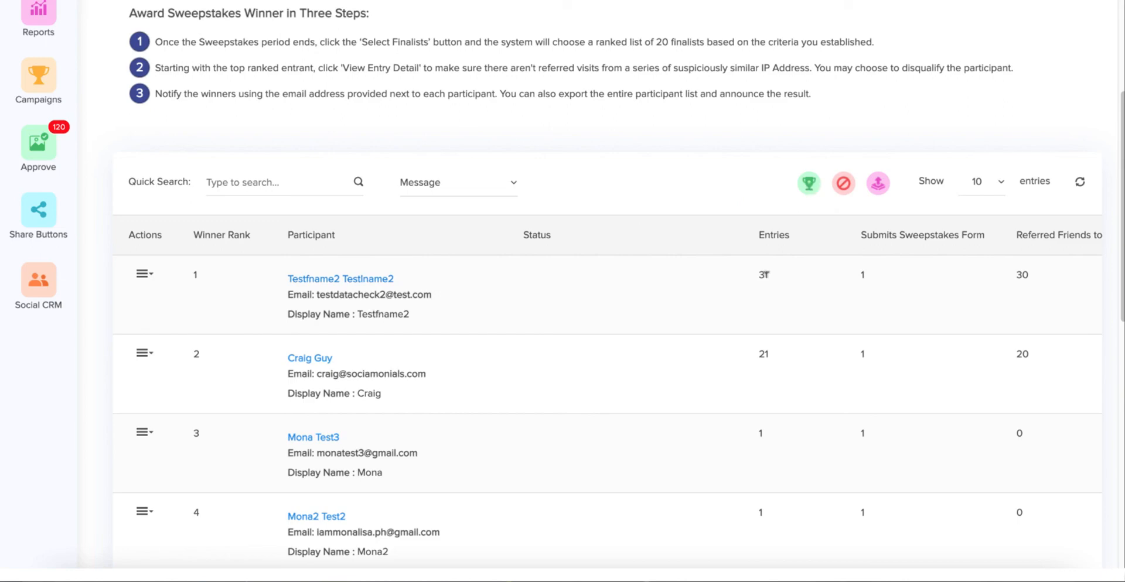
pyautogui.scroll(-2, 801, 364)
pyautogui.scroll(-6, 809, 301)
pyautogui.scroll(8, 808, 299)
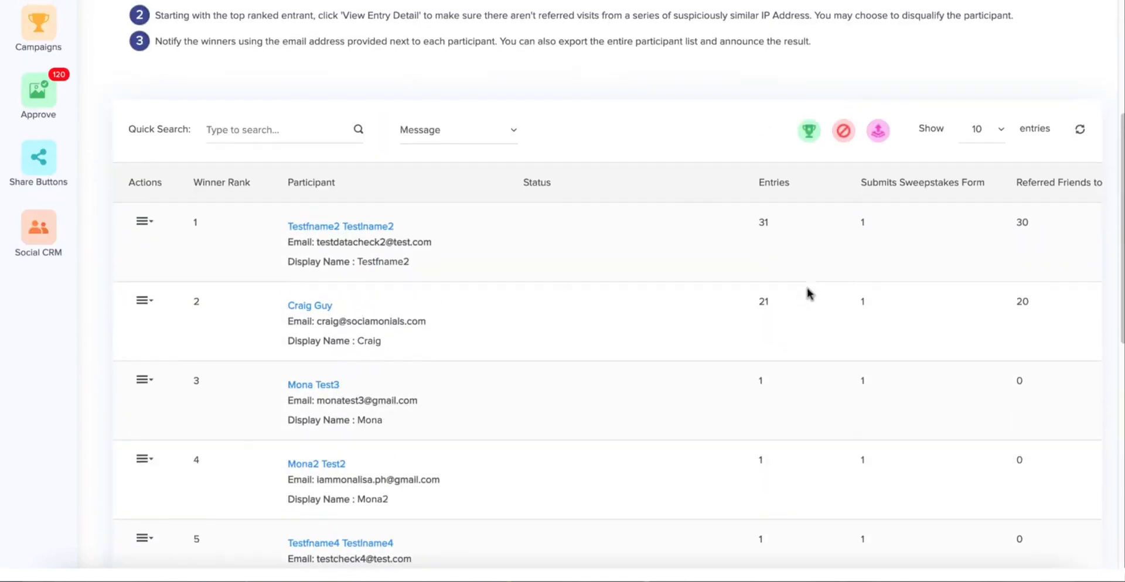
pyautogui.scroll(1, 807, 292)
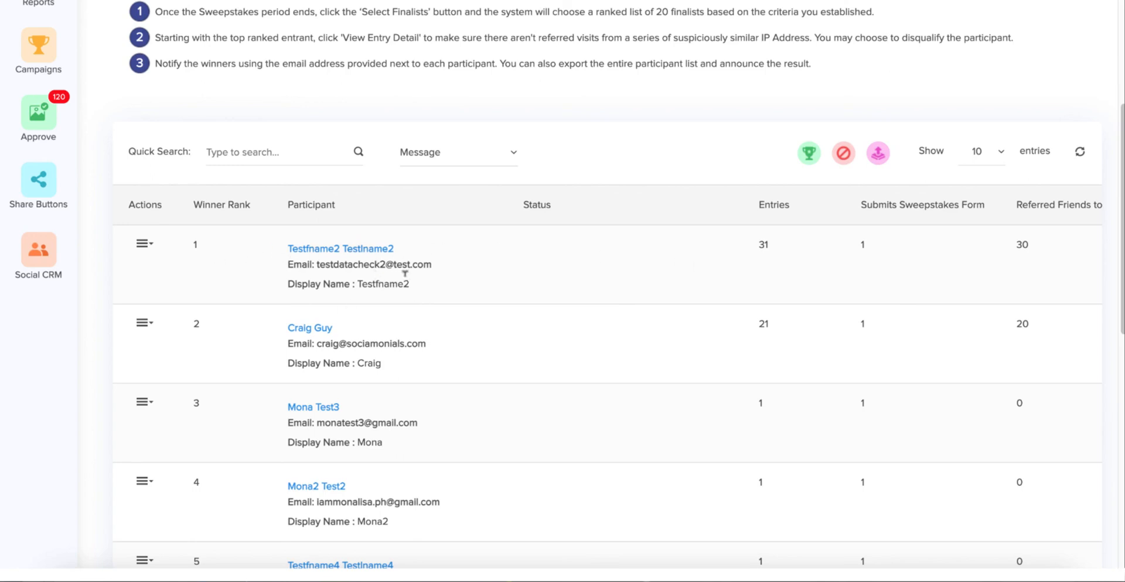
# Examine the participants' entry counts for each action, from the sweepstakes form and friend referrals through to the last post date.
pyautogui.hscroll(8, 405, 278)
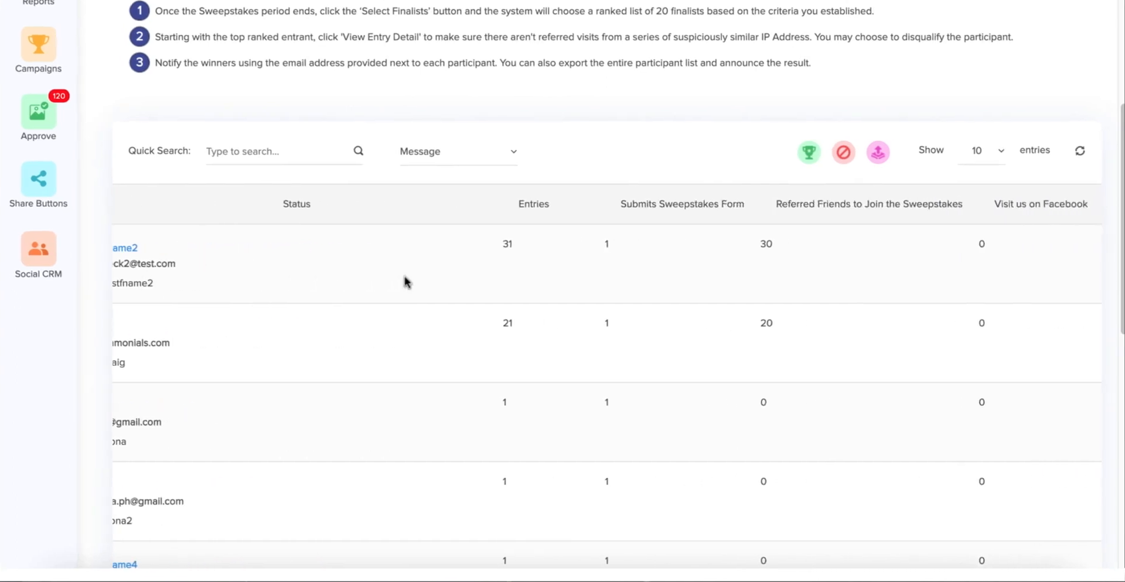
pyautogui.hscroll(3, 405, 281)
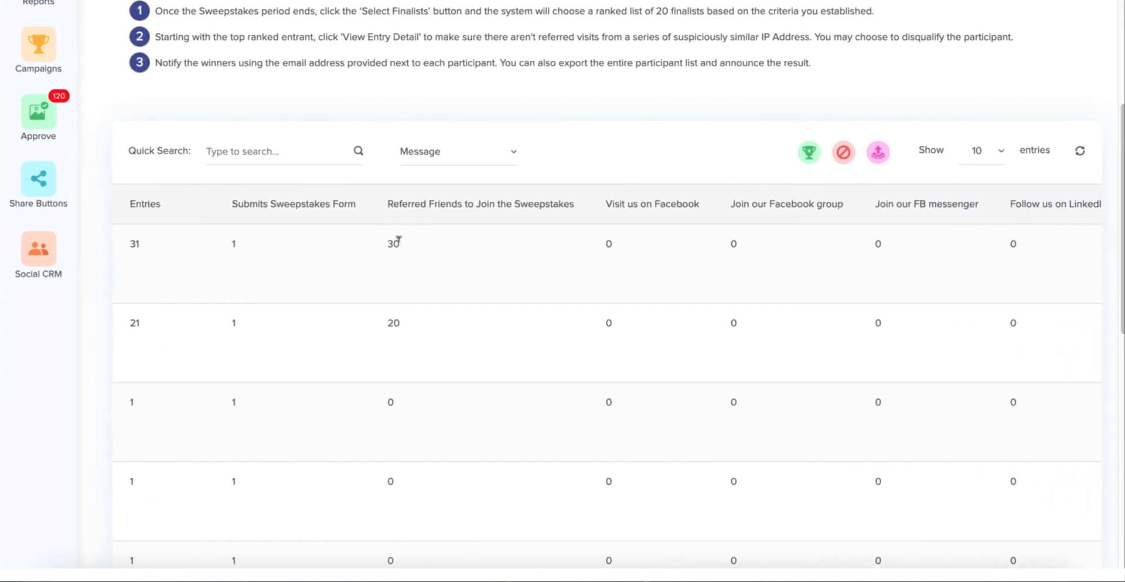
pyautogui.hscroll(10, 443, 258)
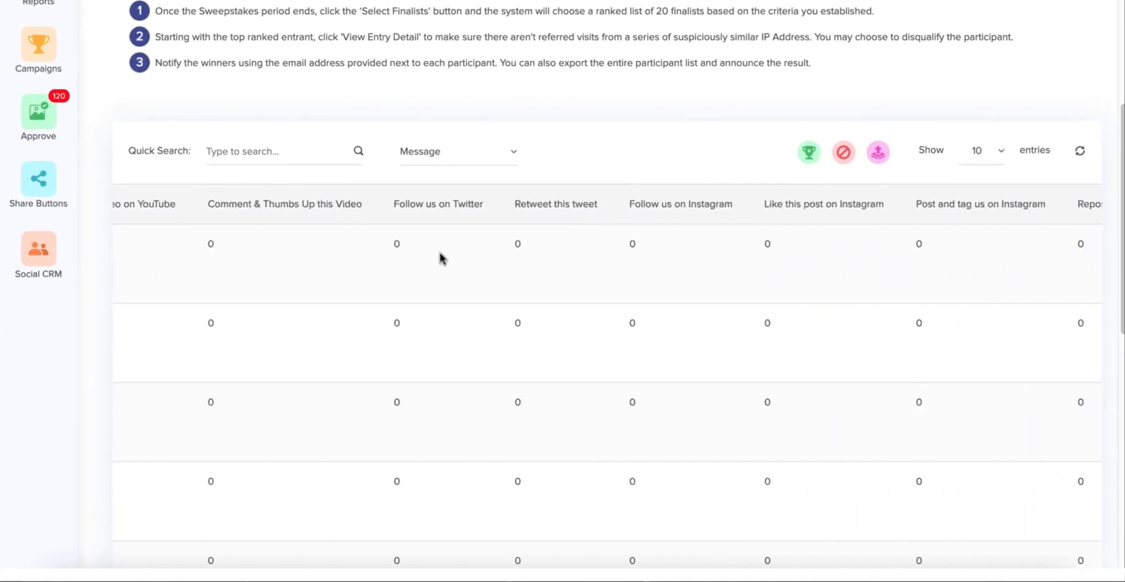
pyautogui.hscroll(15, 442, 258)
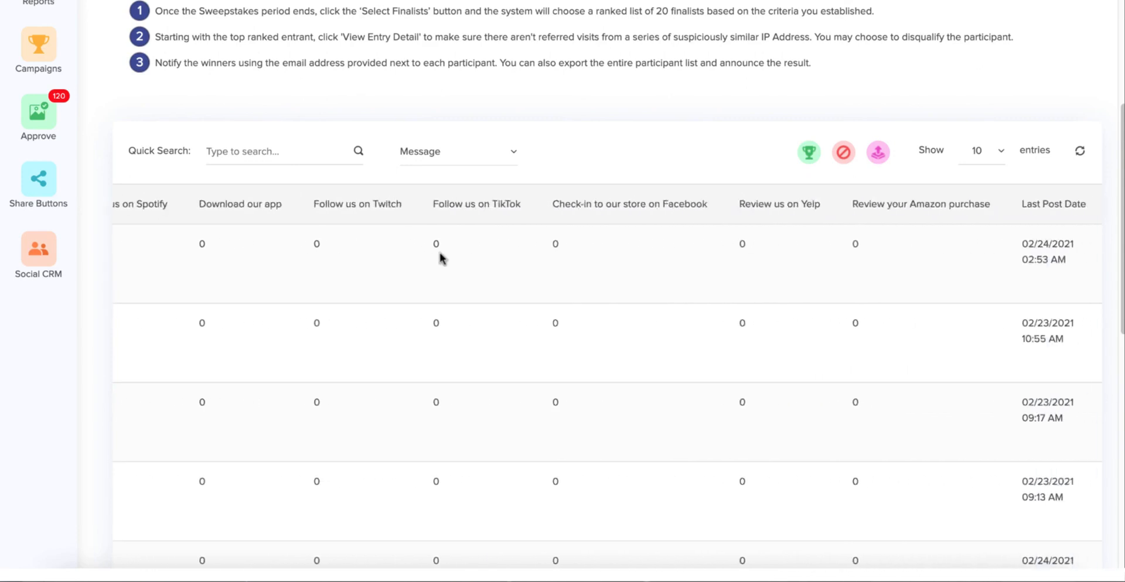
pyautogui.hscroll(-20, 440, 257)
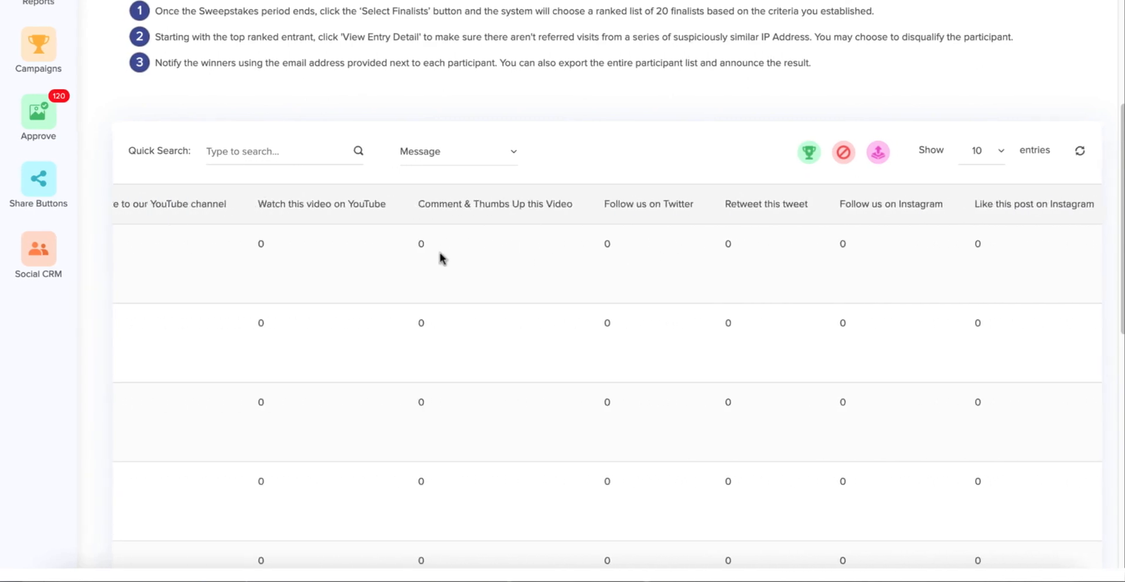
pyautogui.hscroll(-20, 441, 258)
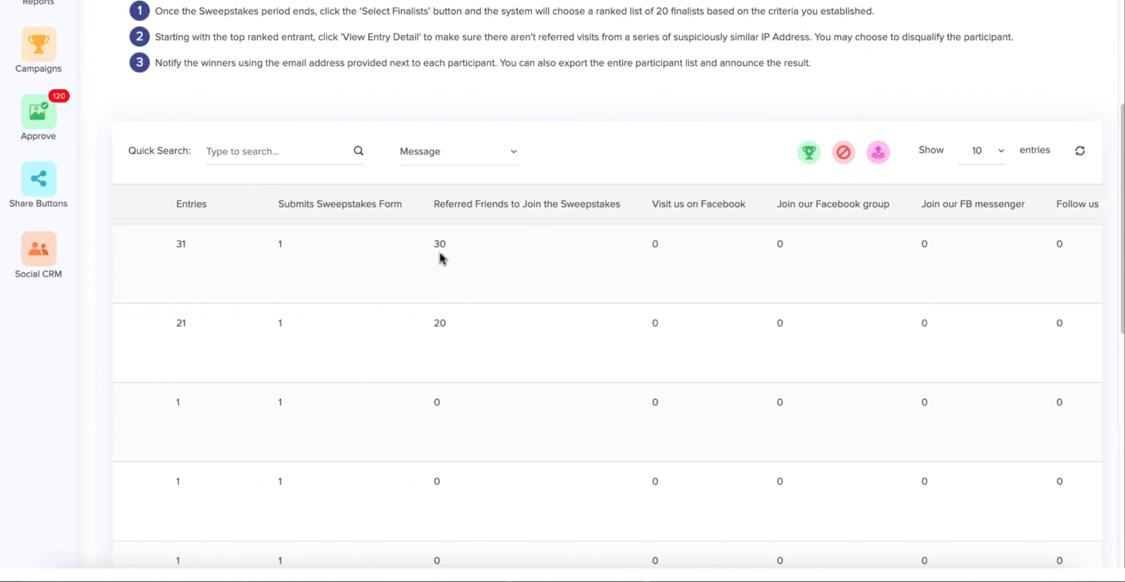
pyautogui.hscroll(2, 440, 257)
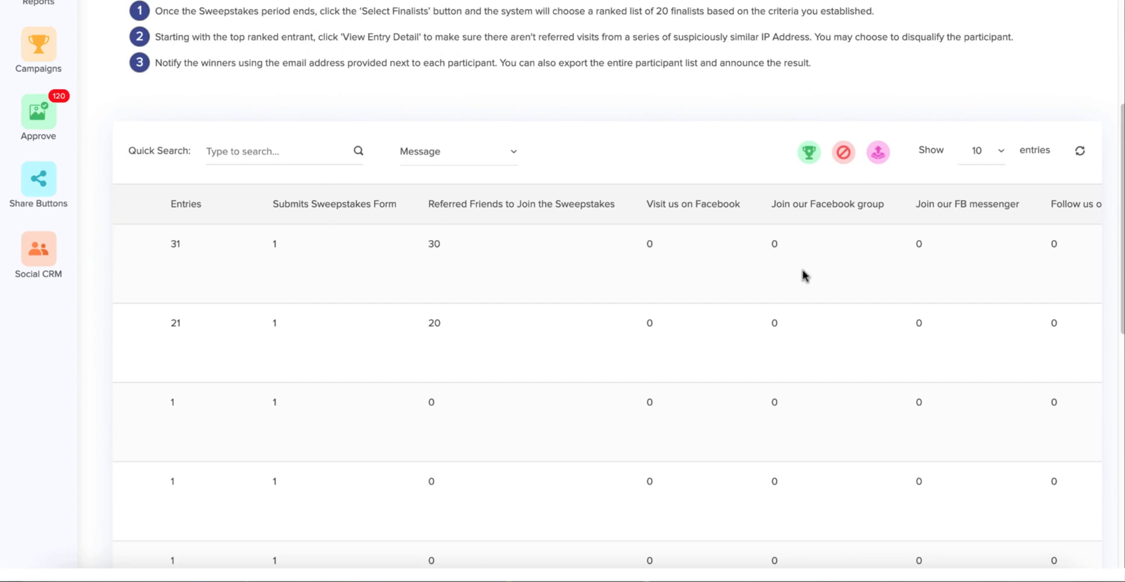
pyautogui.hscroll(-1, 803, 271)
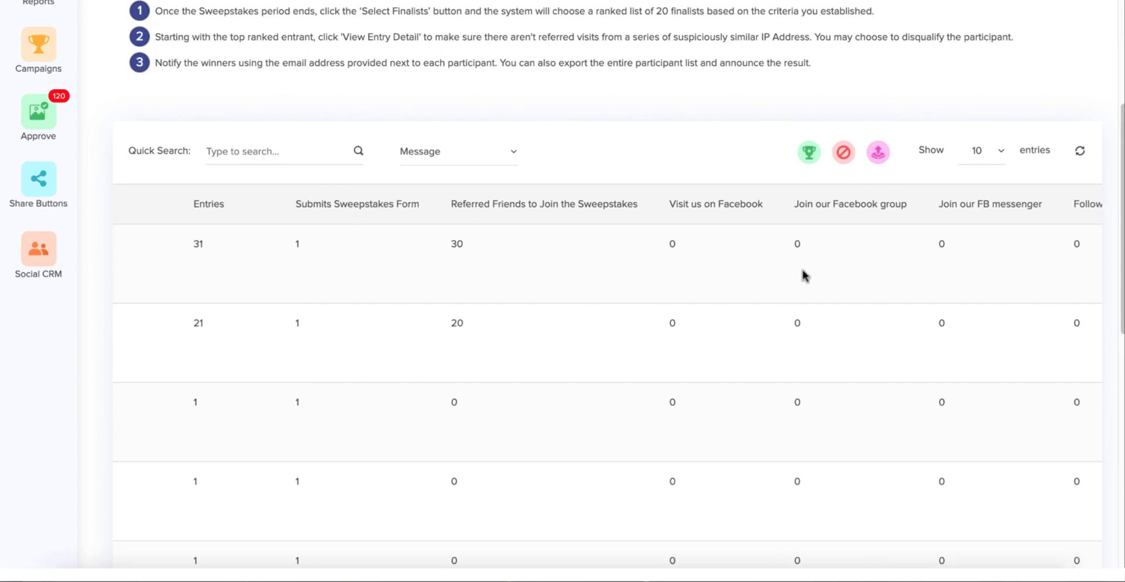
pyautogui.hscroll(-6, 803, 271)
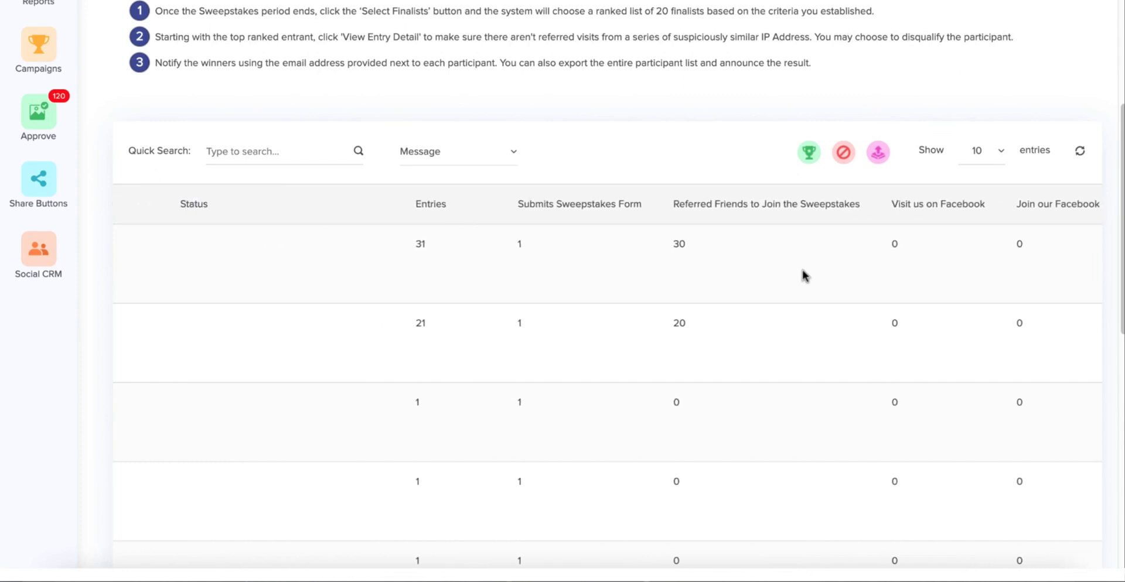
pyautogui.hscroll(-5, 803, 275)
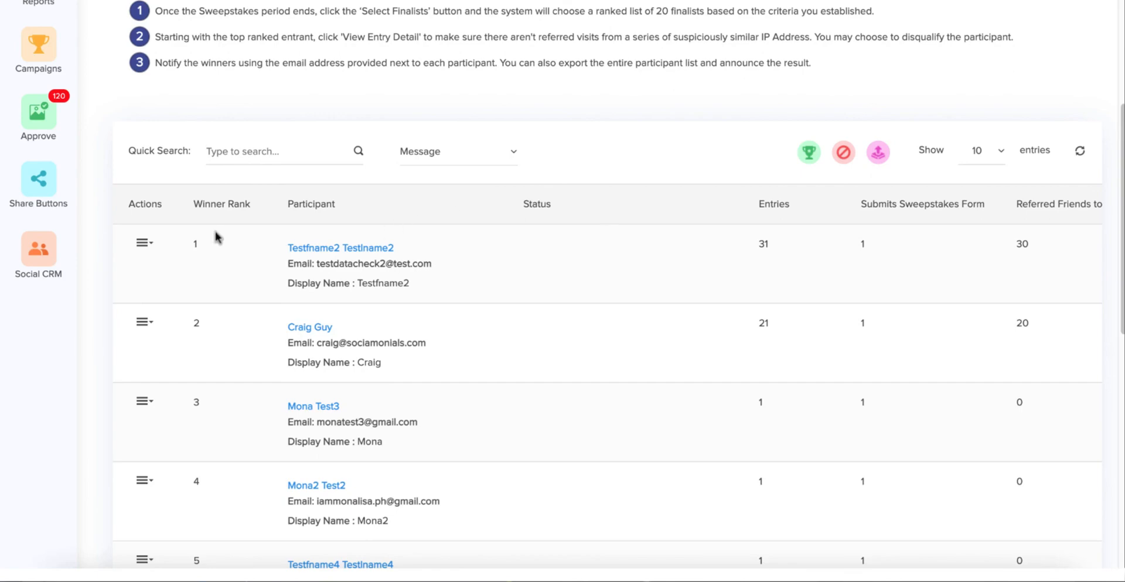
# View the entry detail of the top-ranked participant and compare the referrals' IP address, browser, country and organization for fraud.
pyautogui.click(145, 245)
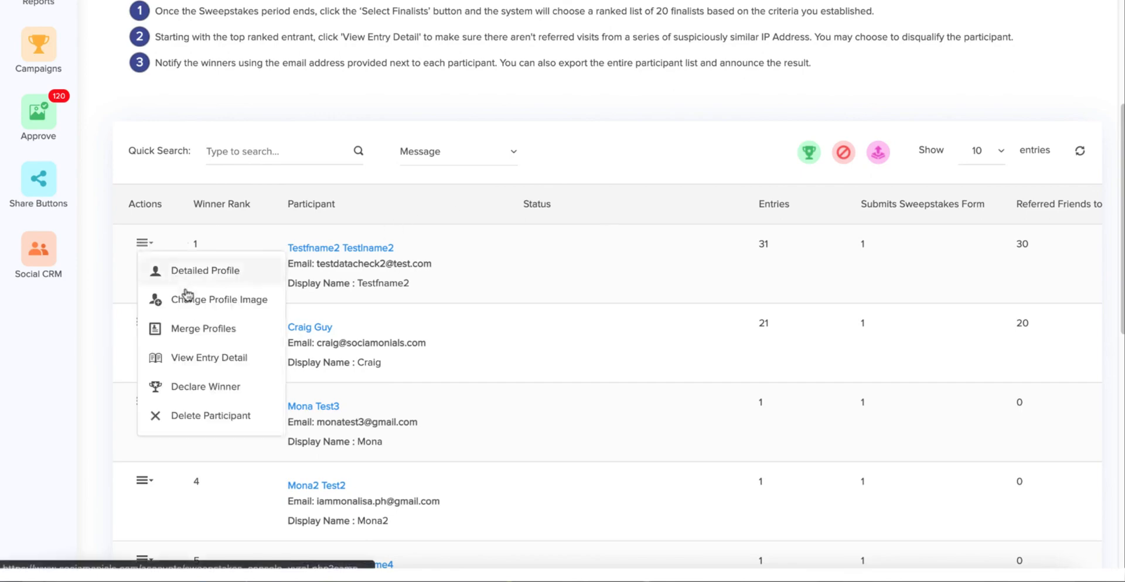
pyautogui.click(178, 360)
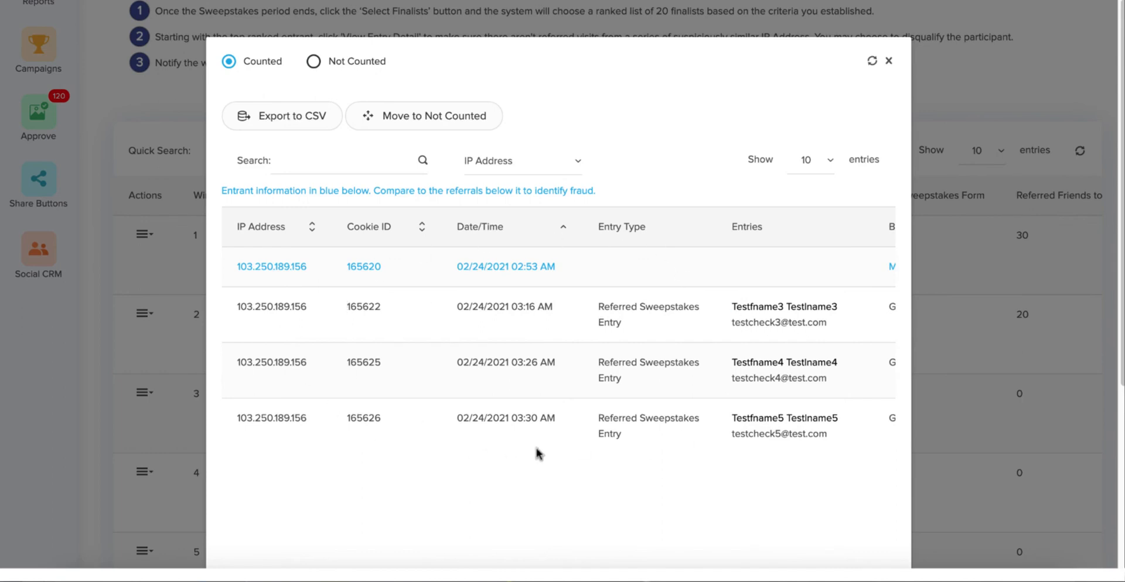
pyautogui.hscroll(10, 532, 453)
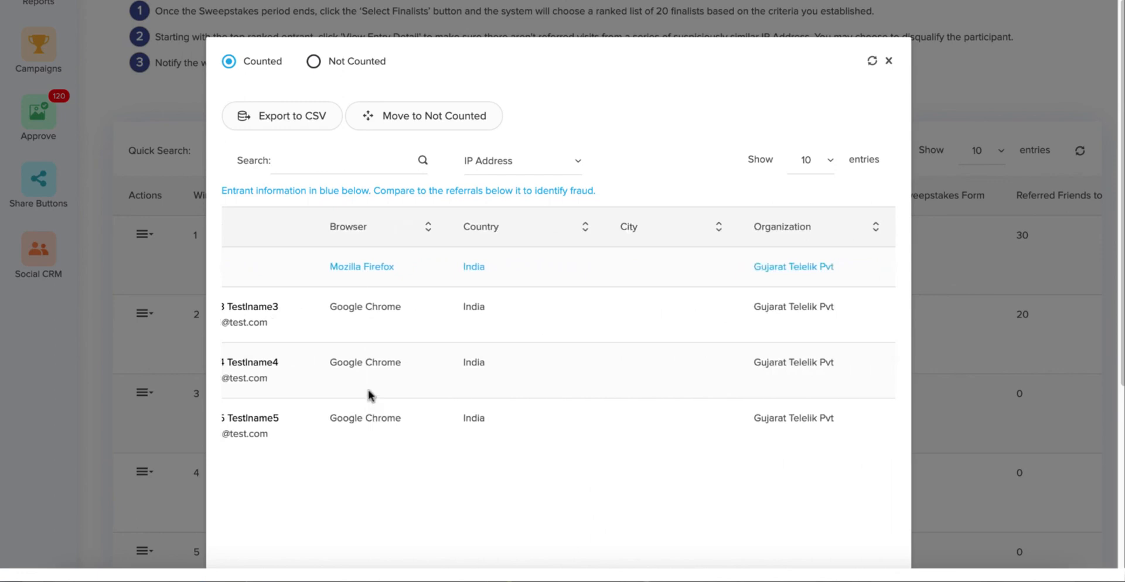
pyautogui.hscroll(-10, 370, 396)
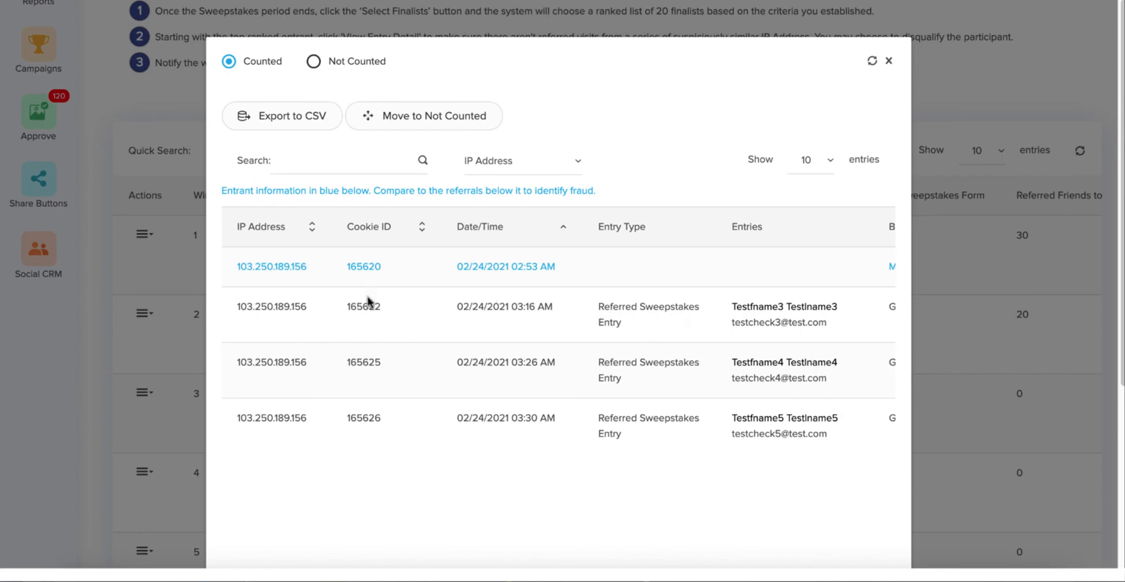
# Move the referred entry dated 02/24/2021 03:16 AM to Not Counted and close the entry detail.
pyautogui.click(408, 317)
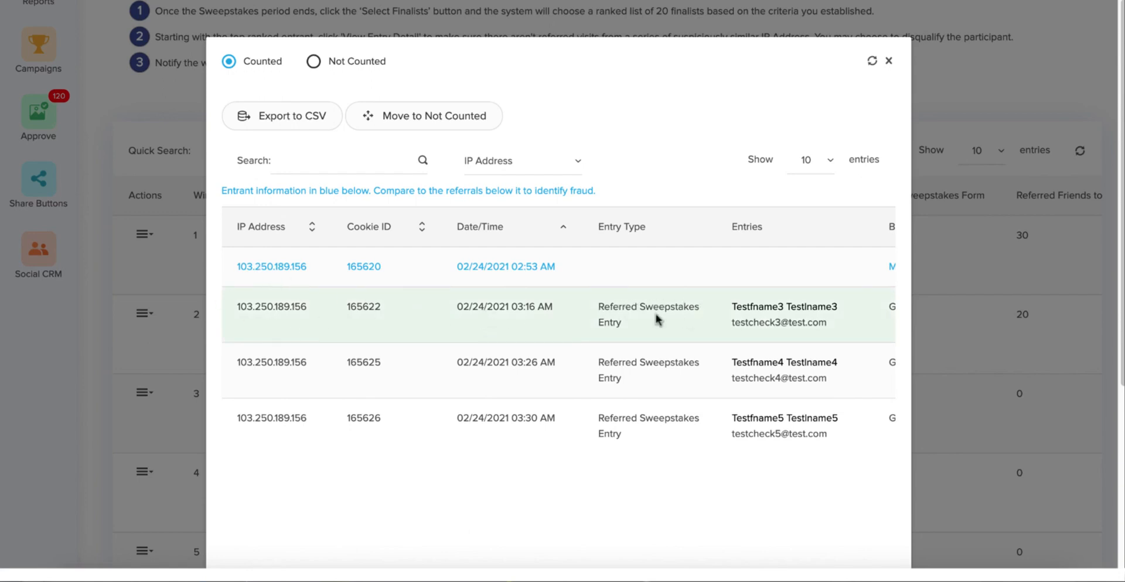
pyautogui.click(420, 119)
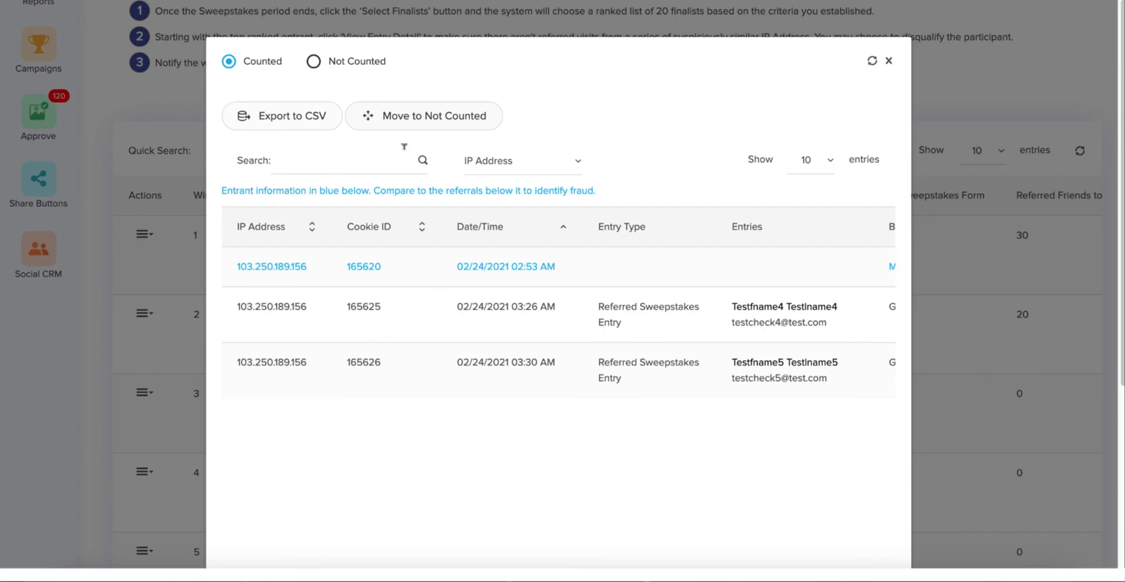
pyautogui.click(888, 60)
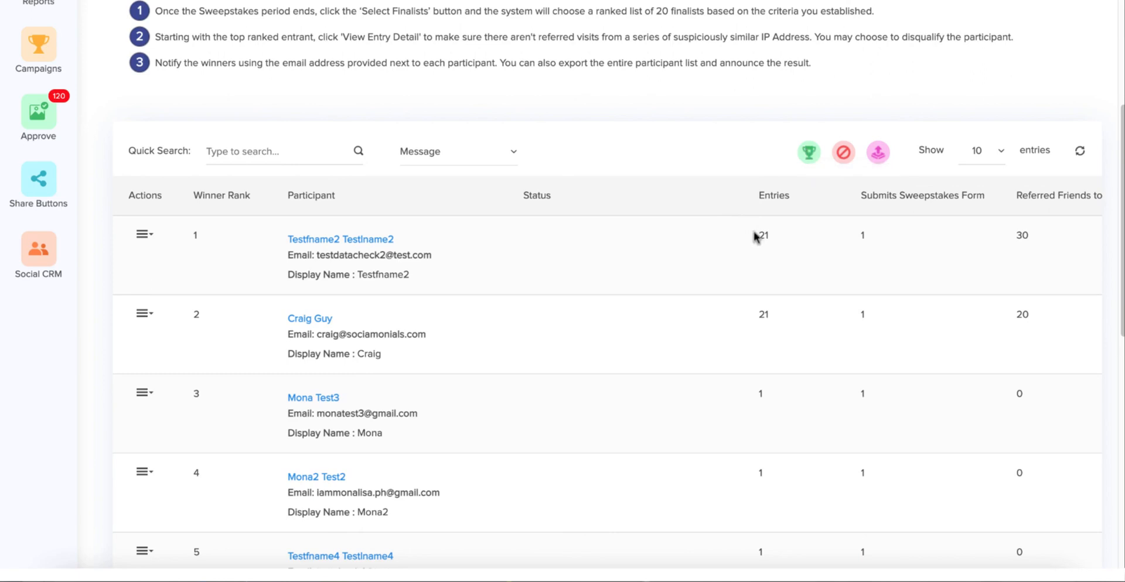
# Declare the second-ranked participant a winner with the 1st place flag.
pyautogui.click(143, 313)
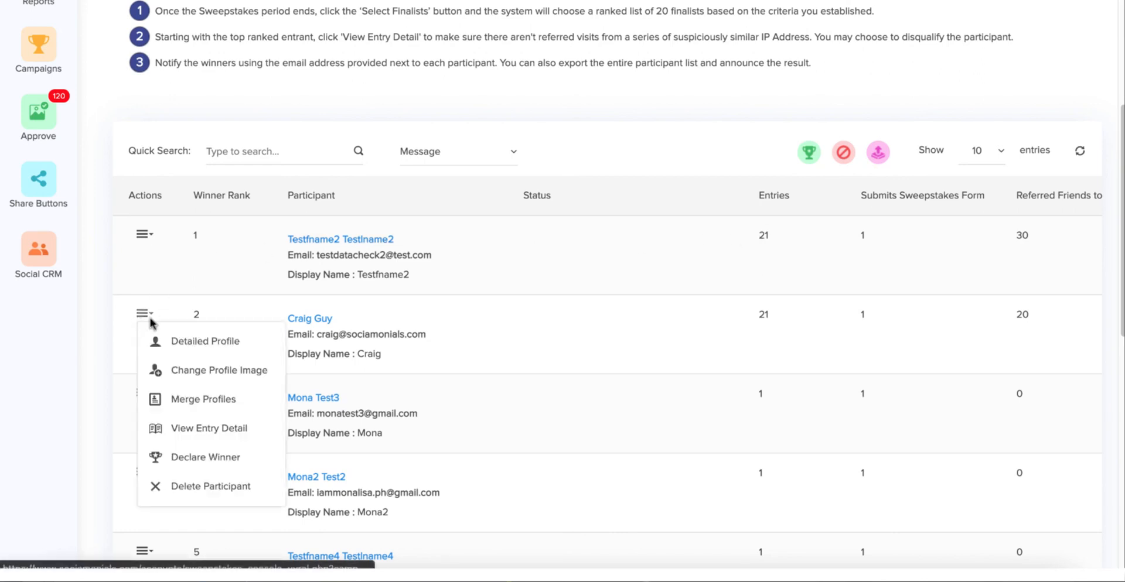
pyautogui.click(198, 458)
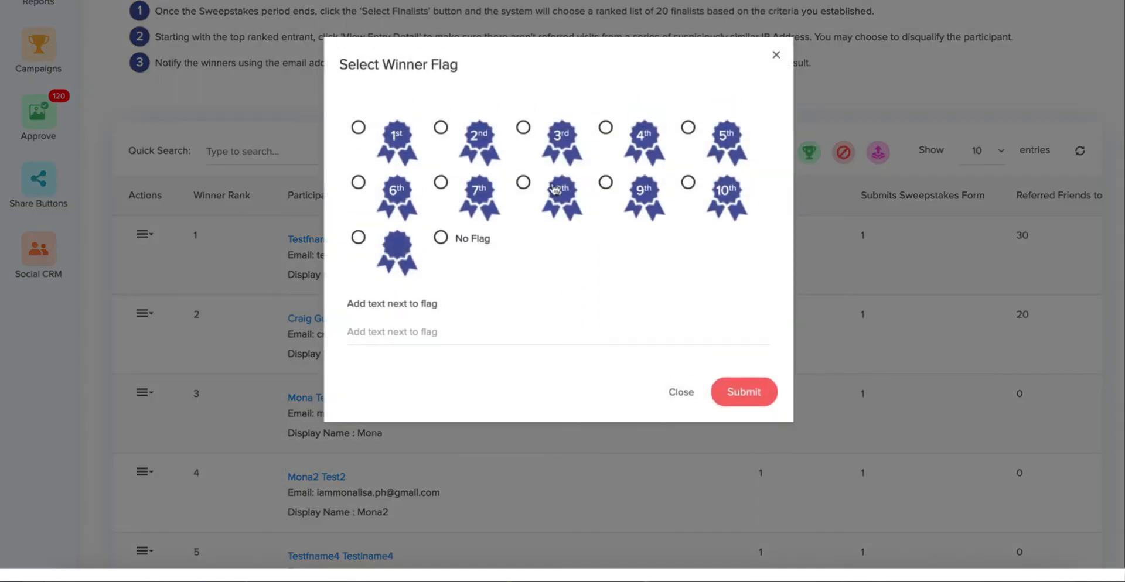
pyautogui.click(359, 128)
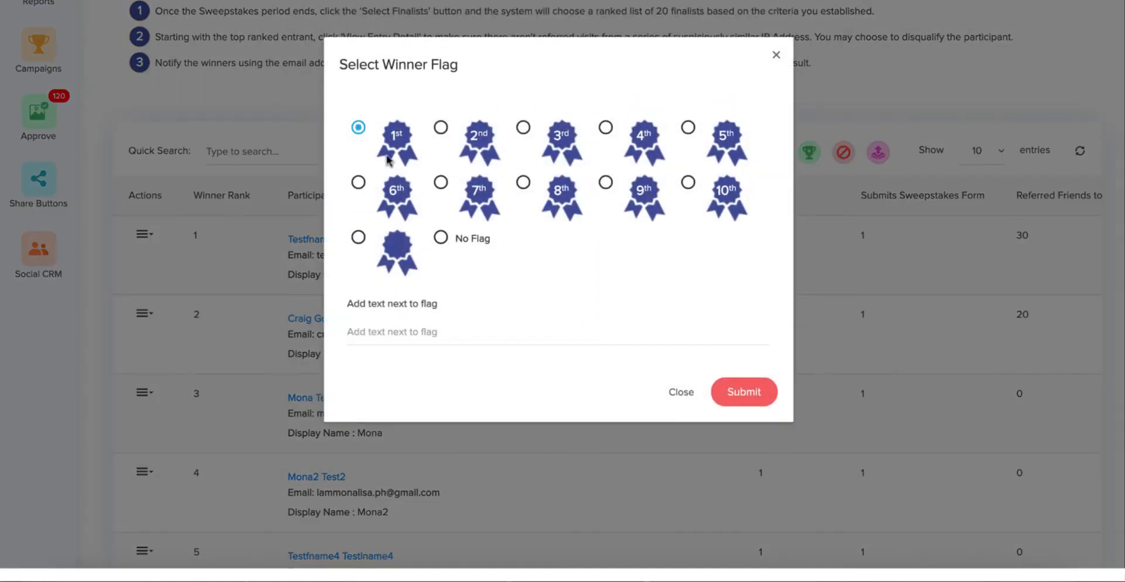
pyautogui.click(744, 392)
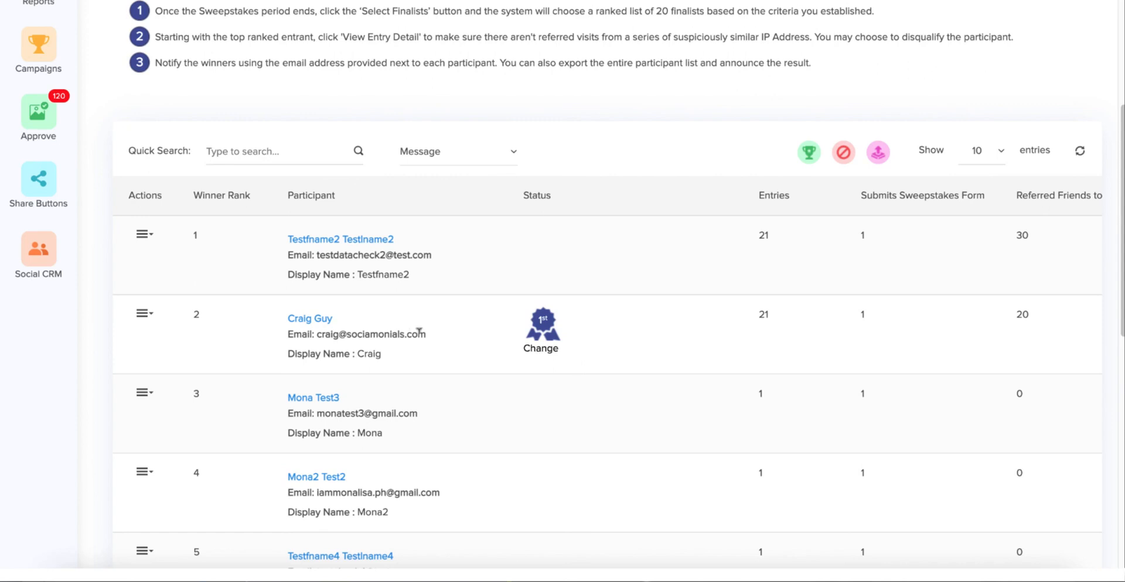
# Highlight the flagged winner's email address in the participant list and return to the start of the Sweepstakes Console.
pyautogui.moveTo(426, 333); pyautogui.dragTo(317, 334)
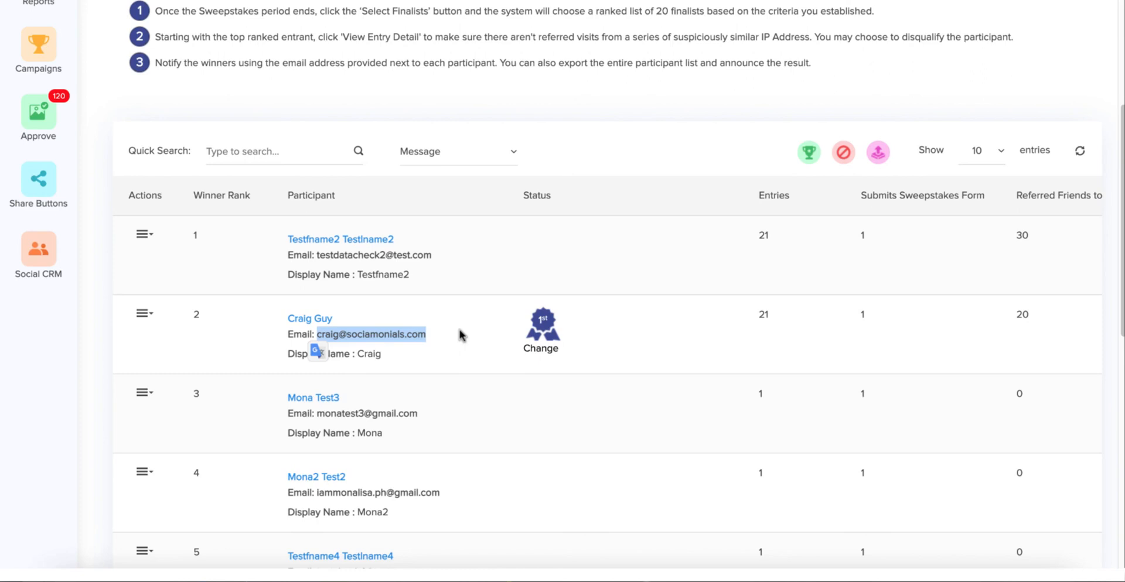
pyautogui.scroll(2, 459, 336)
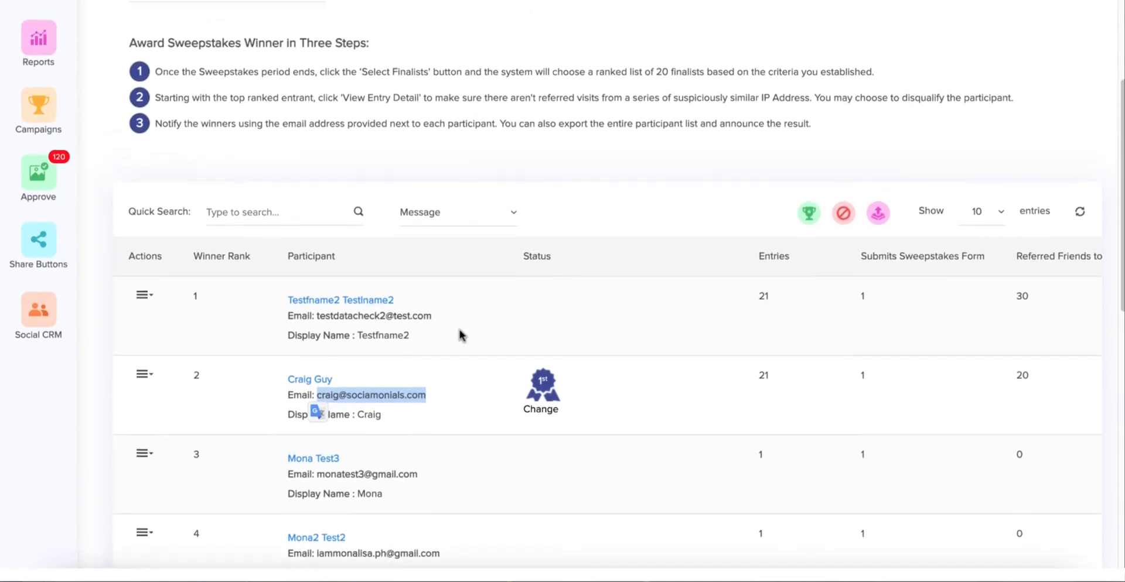
pyautogui.scroll(4, 459, 336)
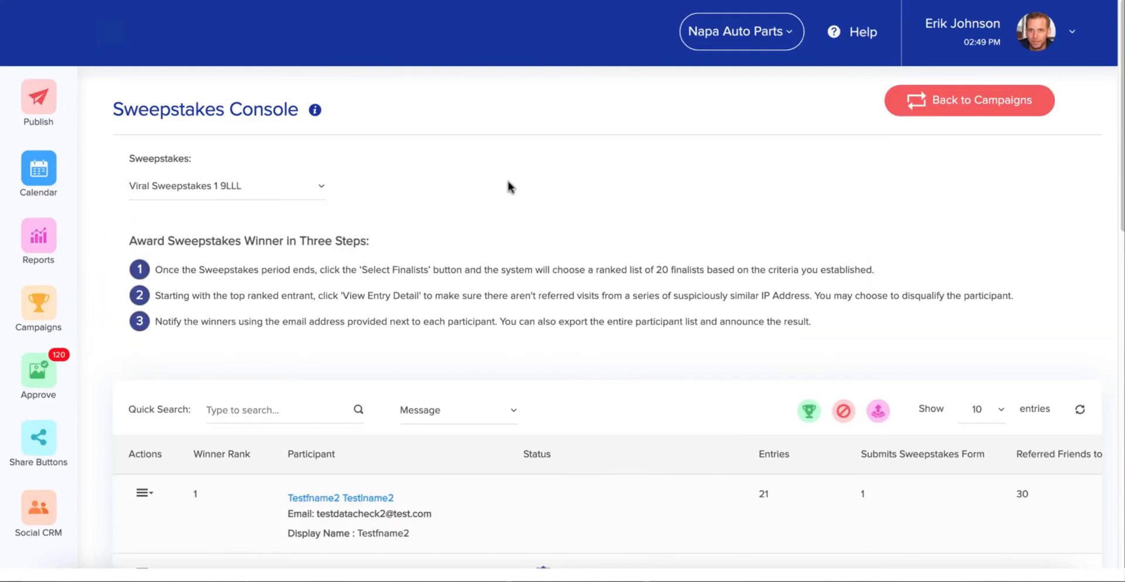